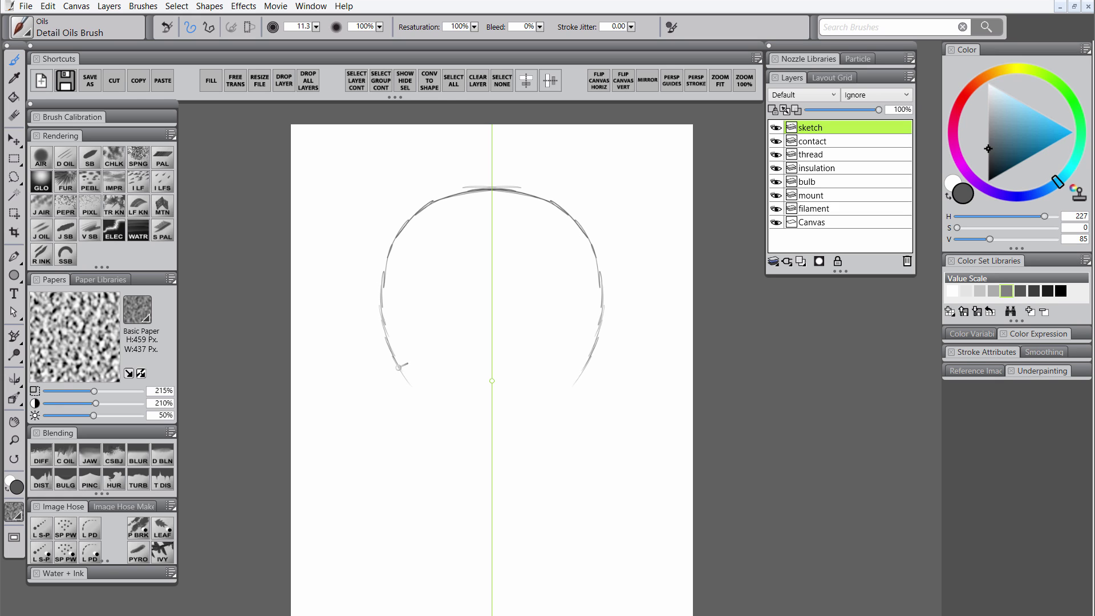
Complete the mirrored light bulb sketch with a narrowing neck, a rectangular base and a tapered, shaded tip on the sketch layer
left_click_drag(439, 416, 482, 493)
mouse_move(416, 396)
left_mouse_down()
mouse_move(465, 488)
mouse_move(484, 500)
mouse_move(404, 378)
left_mouse_up()
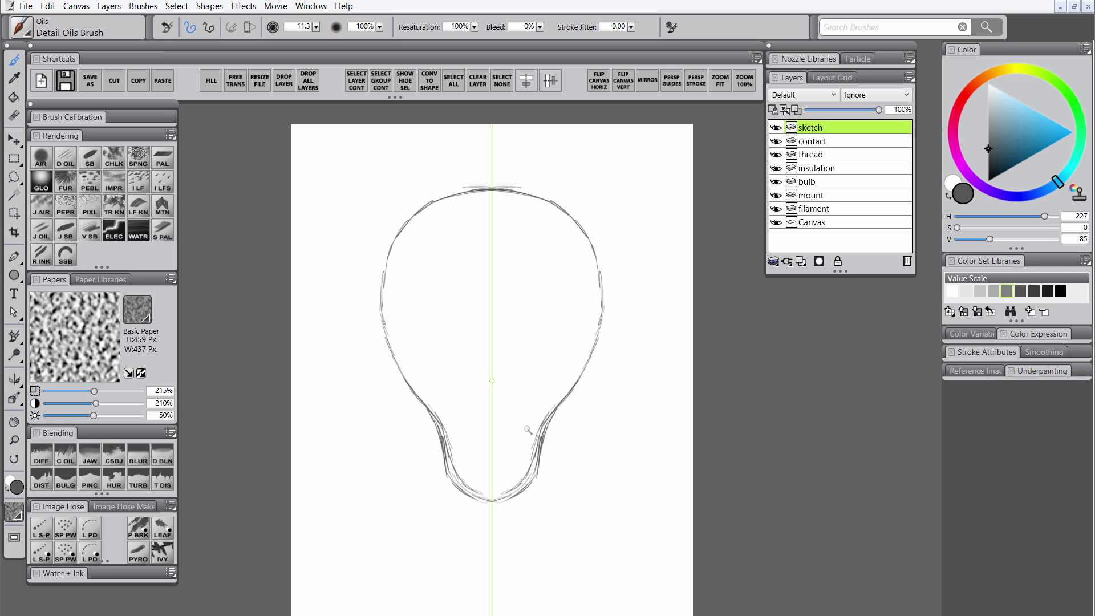
mouse_move(448, 476)
left_mouse_down()
mouse_move(516, 476)
mouse_move(449, 486)
mouse_move(447, 561)
left_mouse_up()
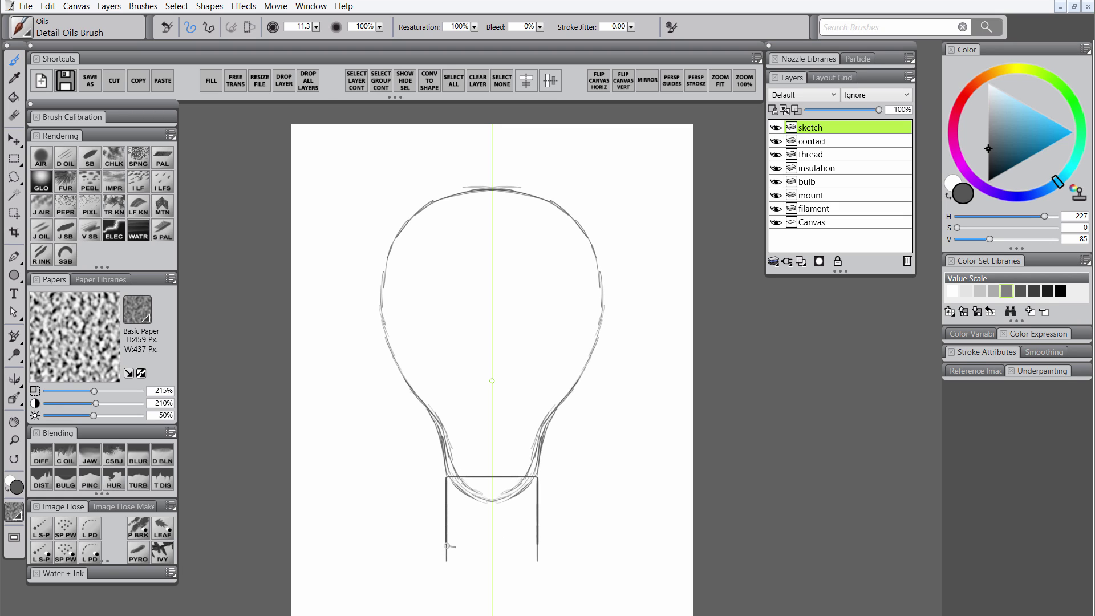
left_click_drag(484, 598, 497, 598)
mouse_move(447, 561)
left_mouse_down()
mouse_move(473, 591)
mouse_move(500, 561)
mouse_move(478, 590)
mouse_move(489, 593)
left_mouse_up()
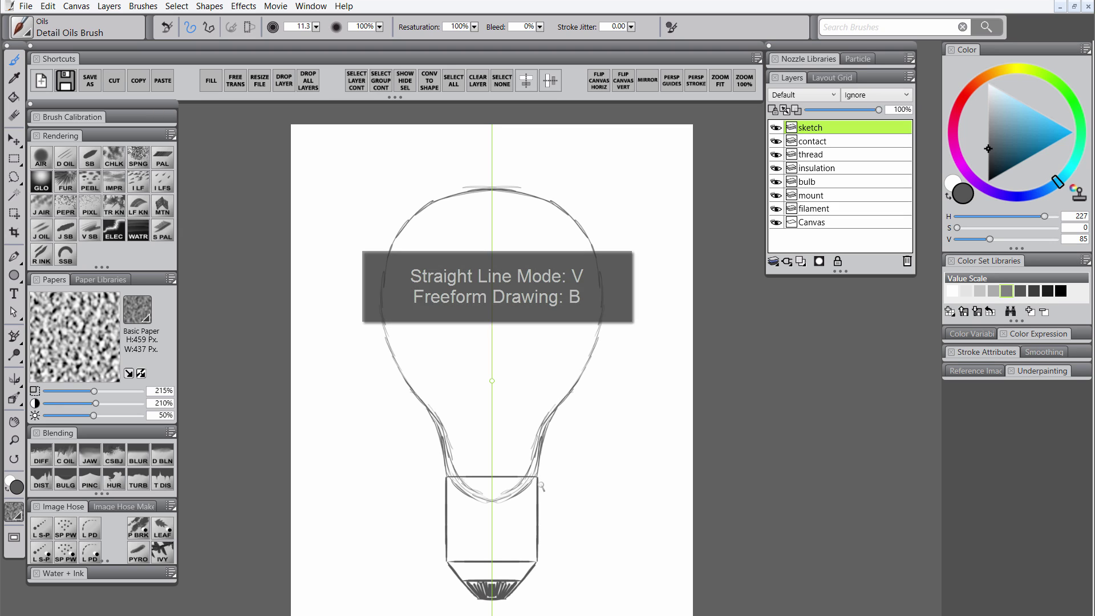
Turn off mirror painting and draw a straight, slightly slanted thread guide line across the upper part of the base
key("v")
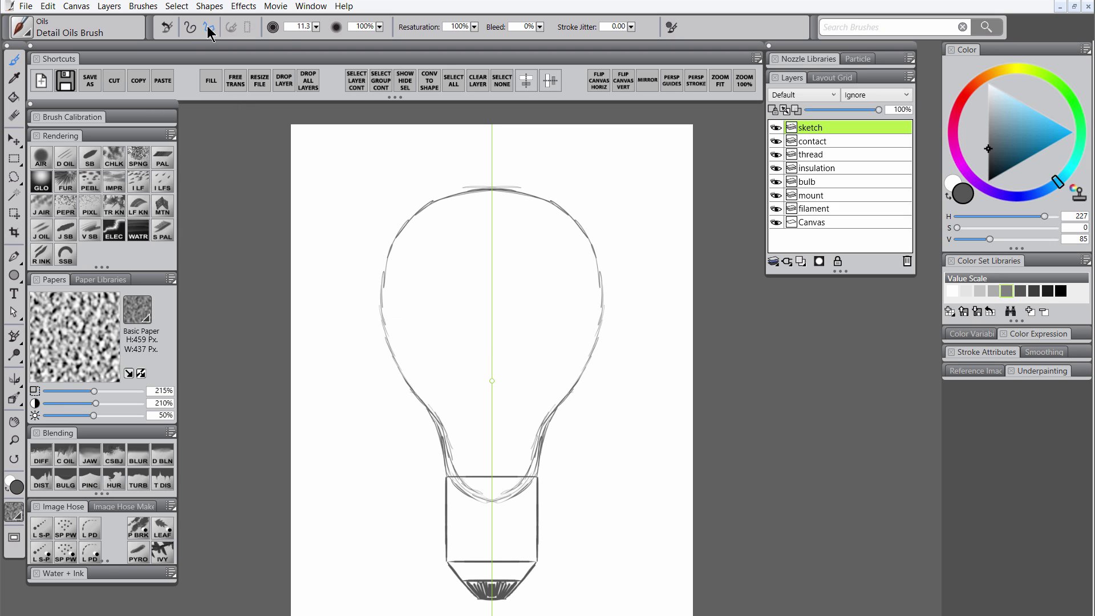
left_click(648, 85)
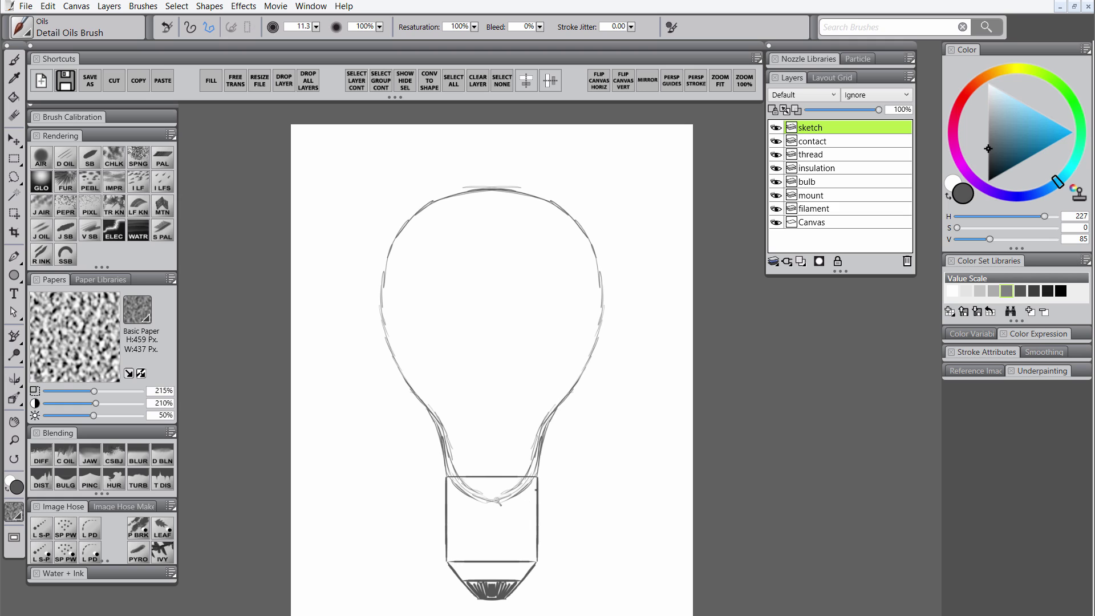
left_click(448, 498)
Paint a thick, slanted bright blue straight line past both sides of the base on the thread layer, using Smooth Scratchboard at size 38.5
left_click(821, 155)
left_click(1073, 132)
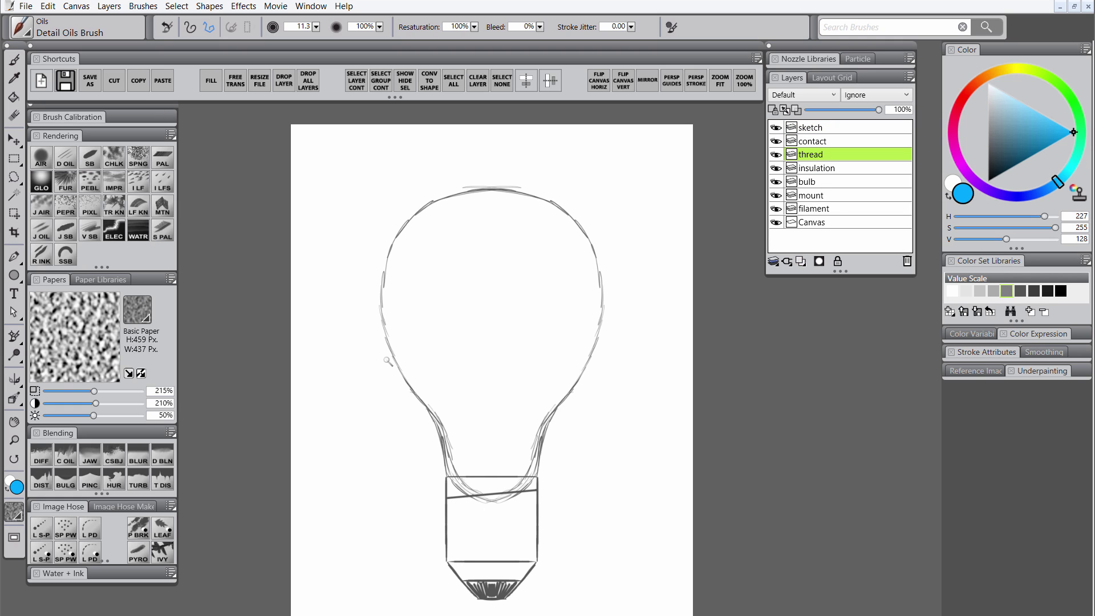
left_click(135, 212)
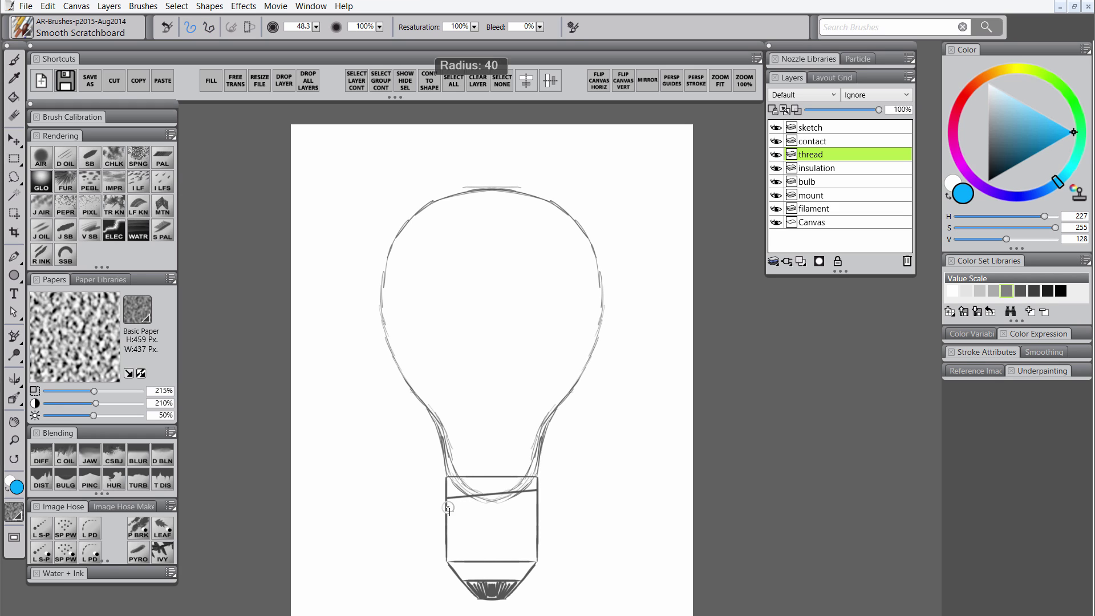
key("v")
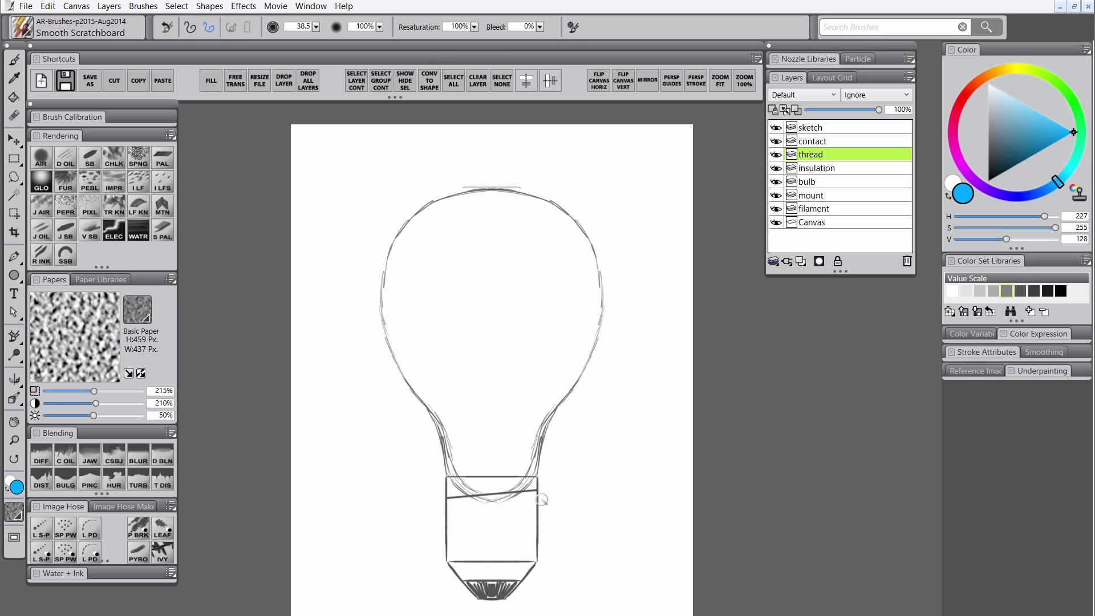
left_click_drag(444, 509, 536, 499)
left_click(541, 498)
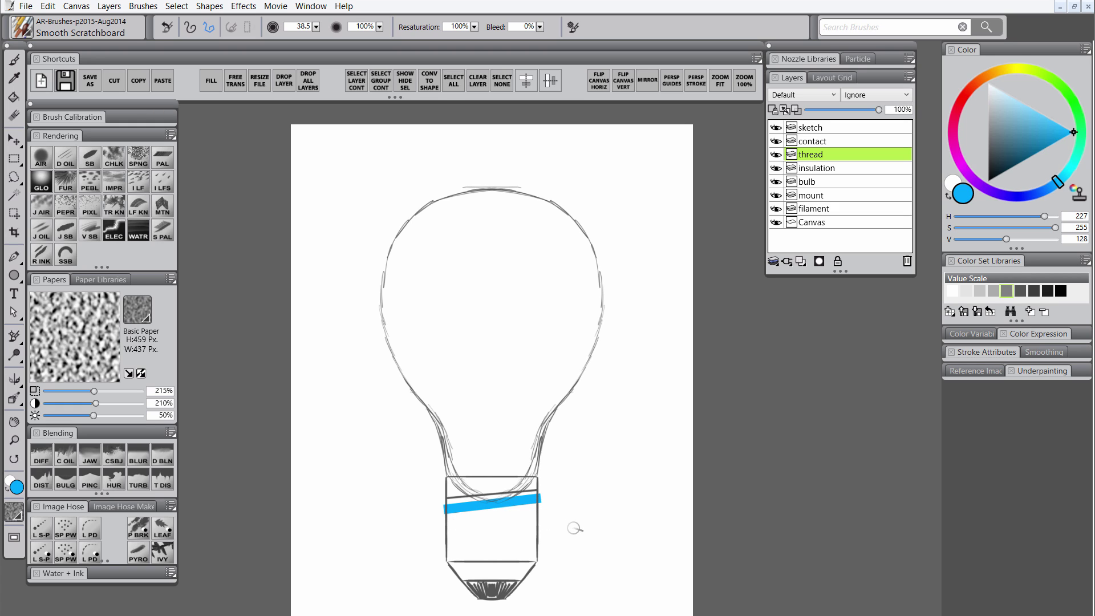
left_click(438, 511)
left_click(546, 497)
Round off both ends of the blue thread stroke with freehand strokes of the Bulge and Pinch-AR distortion brushes
left_click(67, 479)
key("m")
left_click(481, 518)
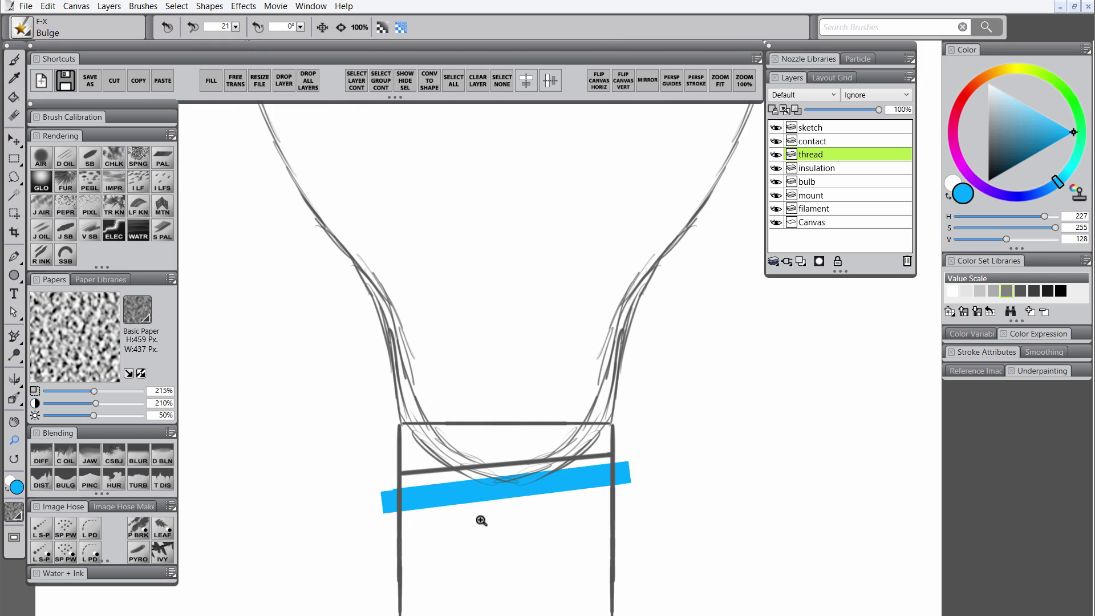
left_click_drag(481, 520, 467, 480)
left_click(190, 27)
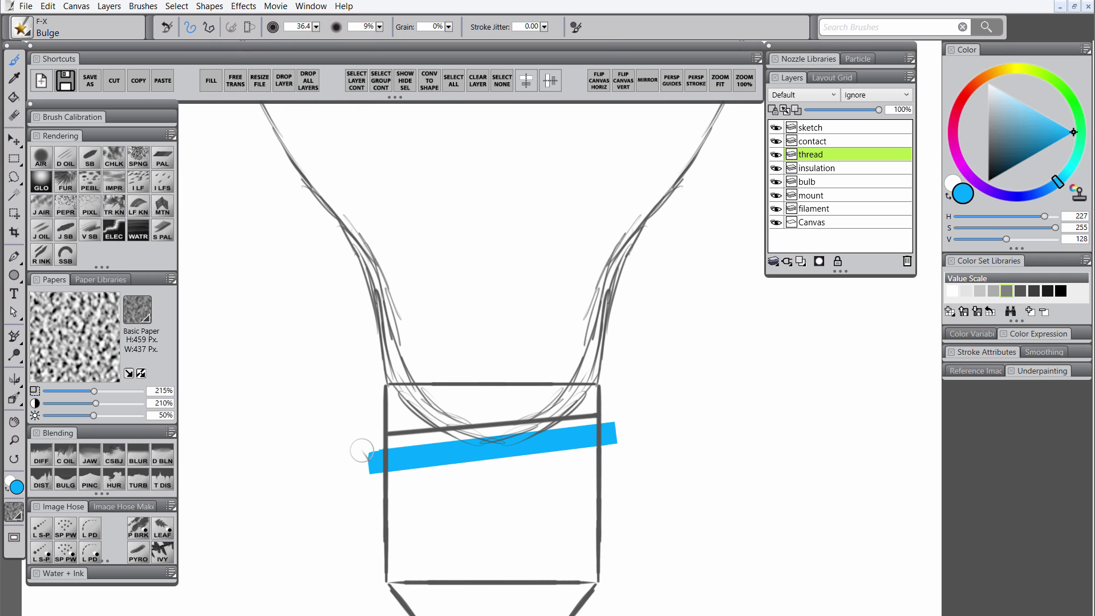
mouse_move(361, 451)
left_mouse_down()
mouse_move(362, 484)
mouse_move(390, 439)
left_mouse_up()
left_click_drag(618, 416, 623, 445)
left_click(89, 481)
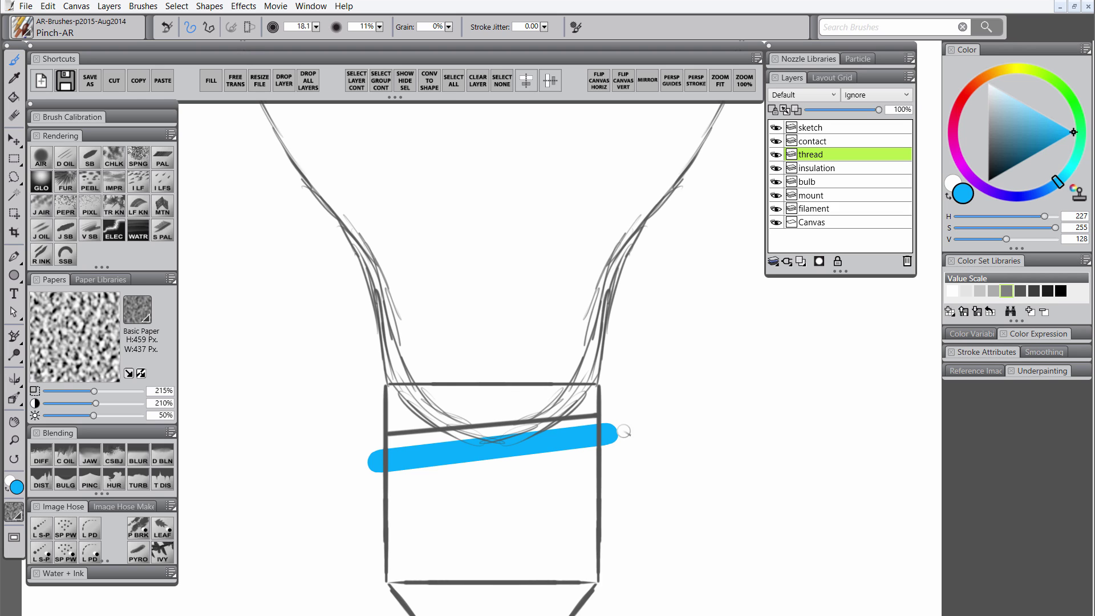
Duplicate the blue thread stroke twice and space the copies evenly below it down the base
left_click(14, 139)
left_click_drag(591, 448, 593, 531)
scroll(637, 522, "down", 3)
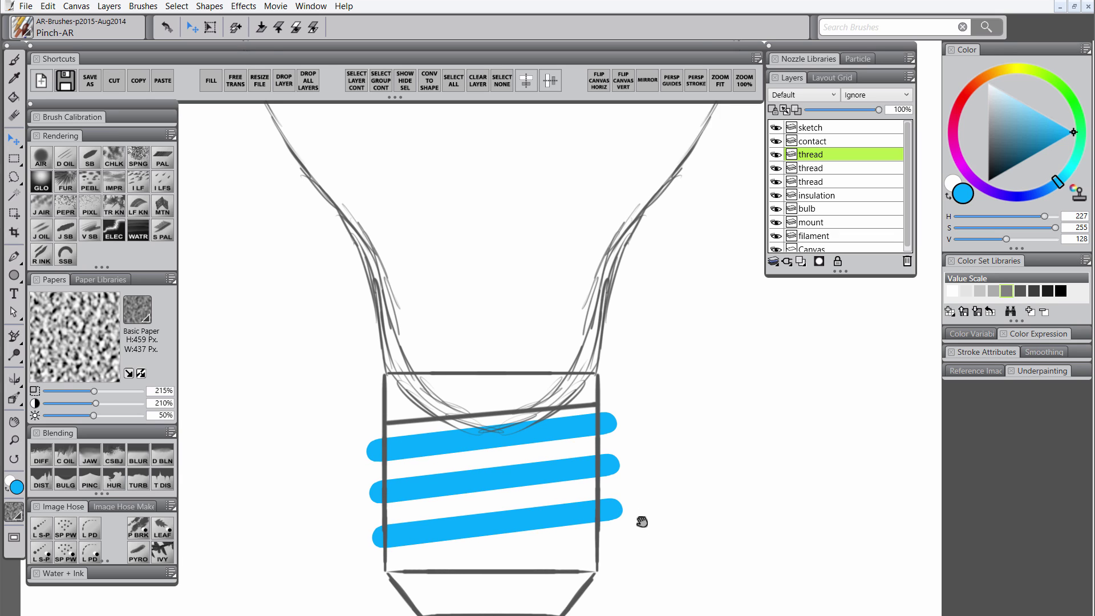
Select all three thread layers and shift them together slightly down on the base
left_click(819, 180)
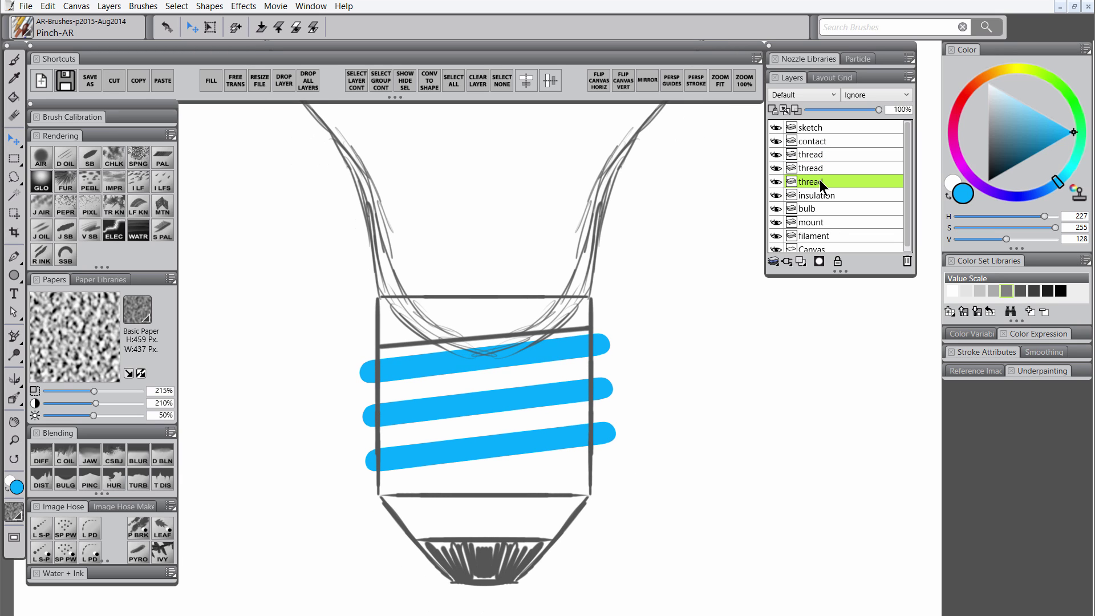
left_click(825, 155, "shift")
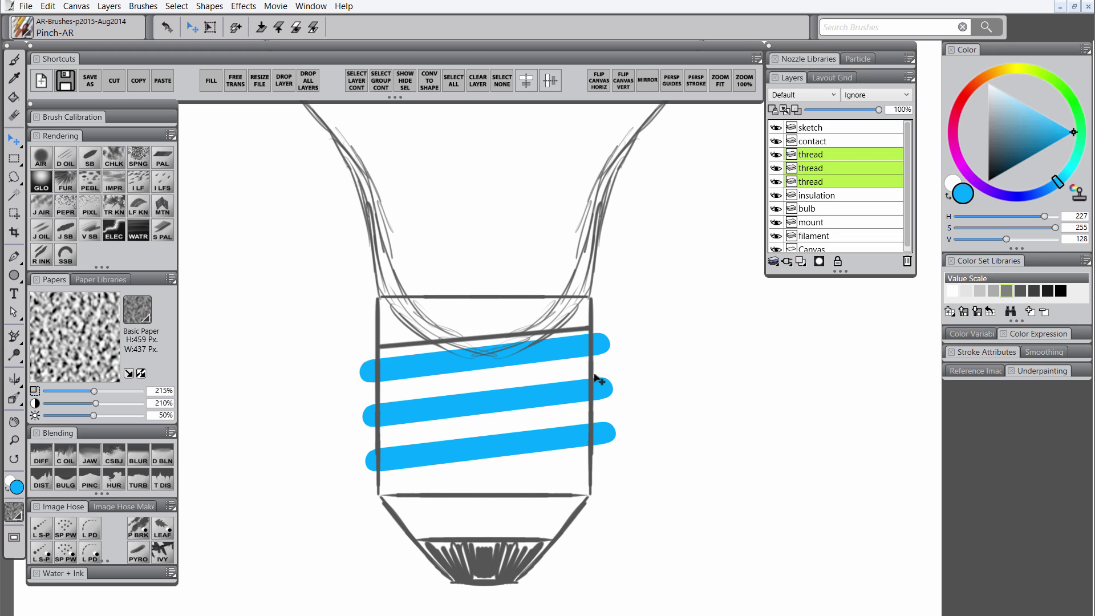
left_click_drag(594, 429, 586, 433)
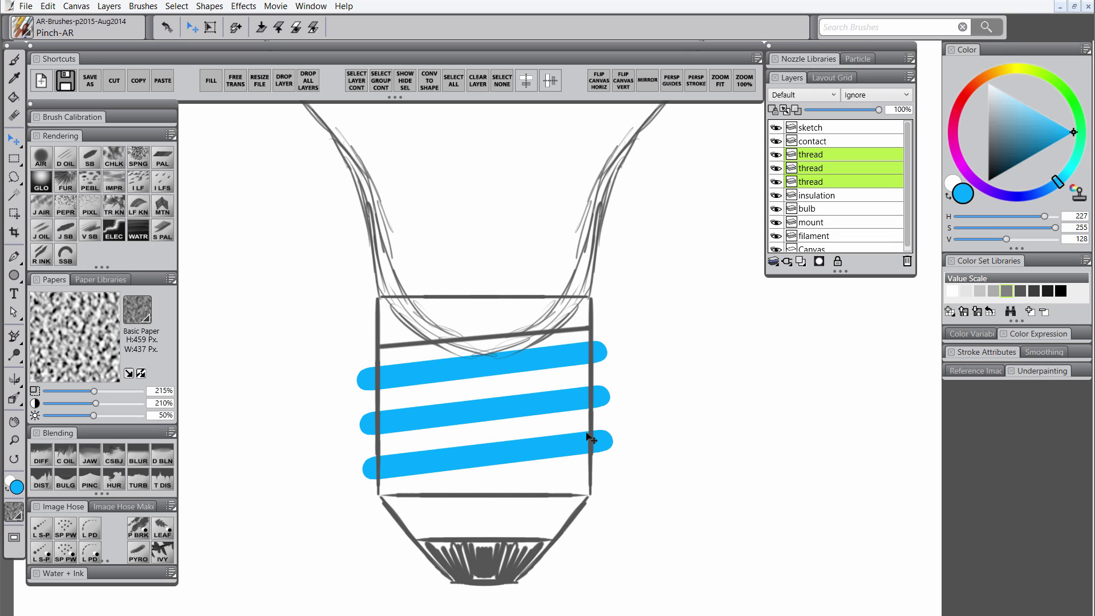
Group the three thread layers and name the group threads
key("ctrl+minus")
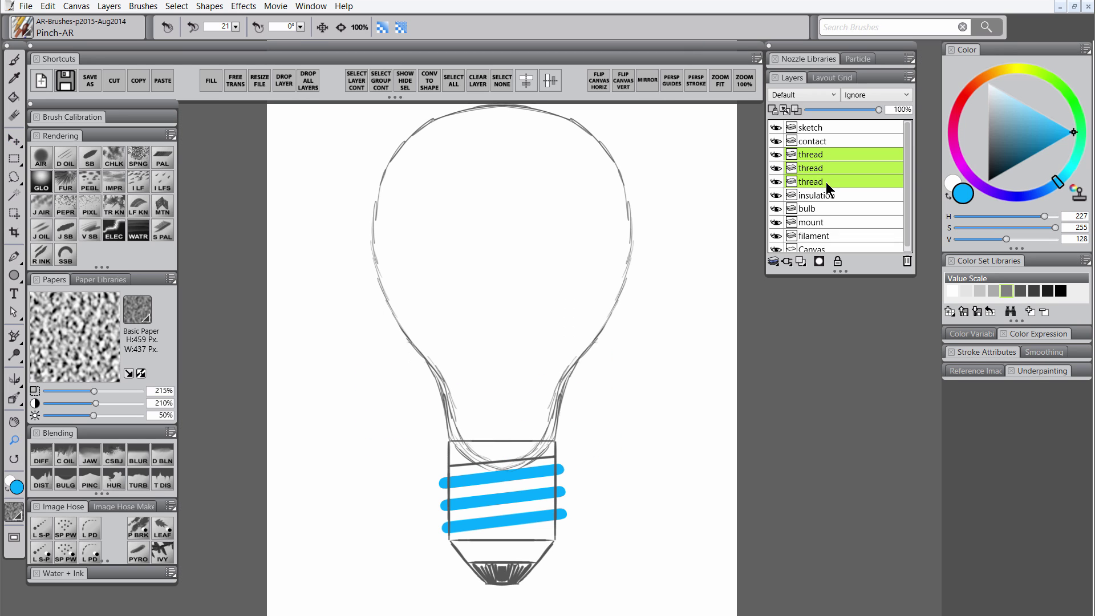
key("ctrl+g")
type("threads")
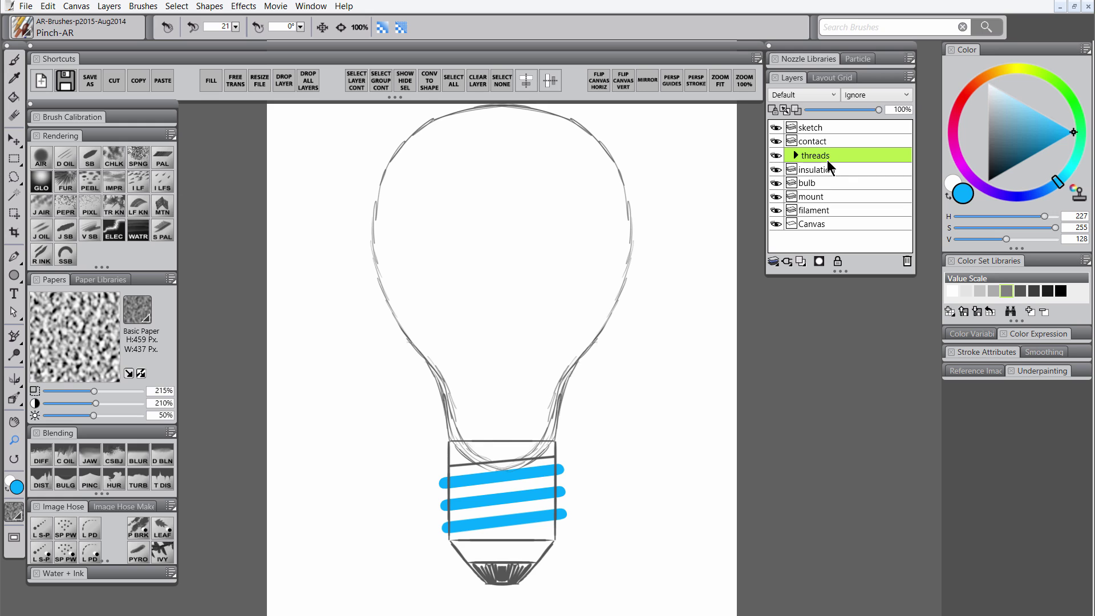
key("Return")
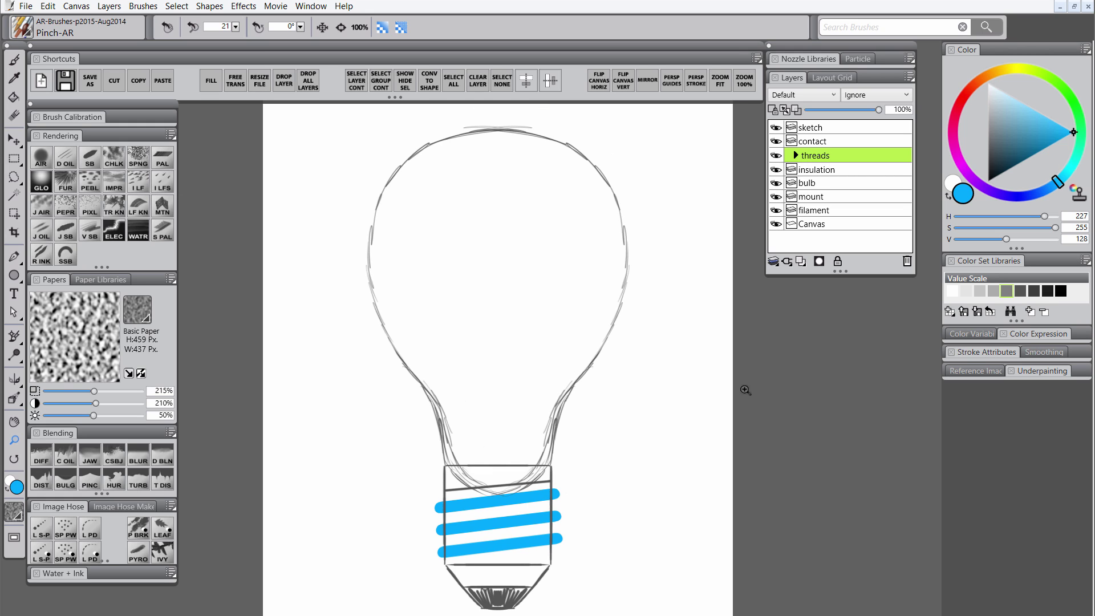
Outline the base's upper edge and sides in dark red on the insulation layer, using mirror painting and Smooth Scratchboard at size 12.0
left_click(824, 170)
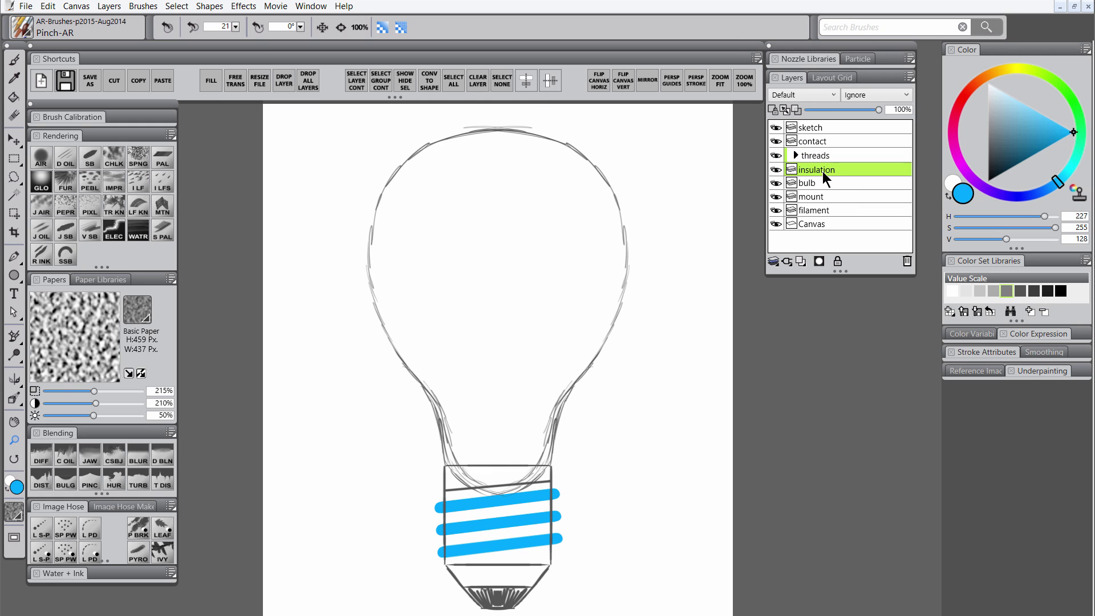
left_click(90, 158)
left_click(988, 145)
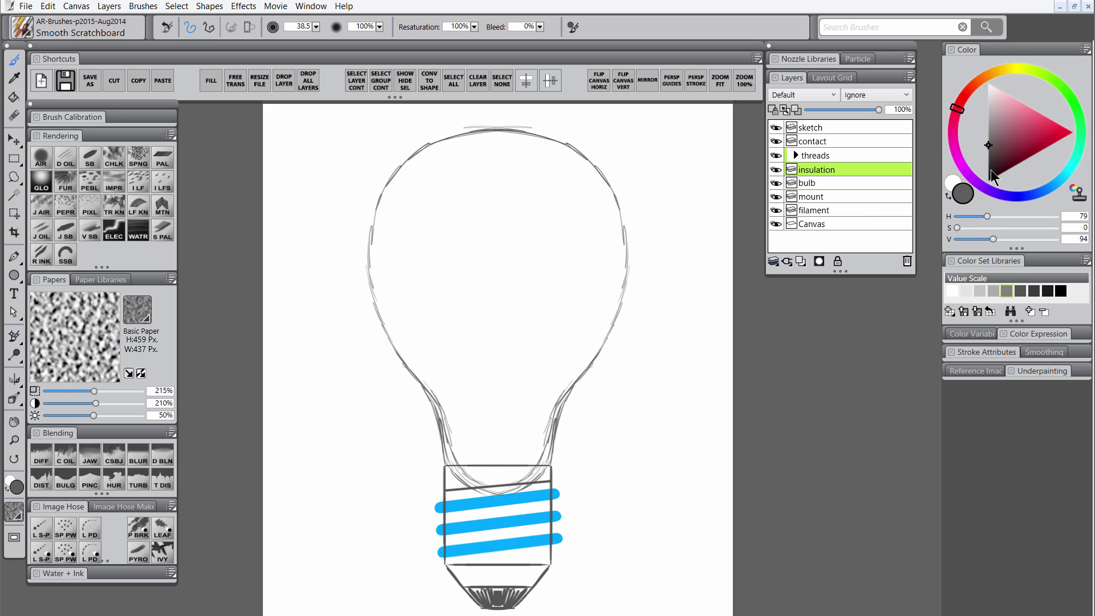
left_click(1053, 145)
left_click(650, 81)
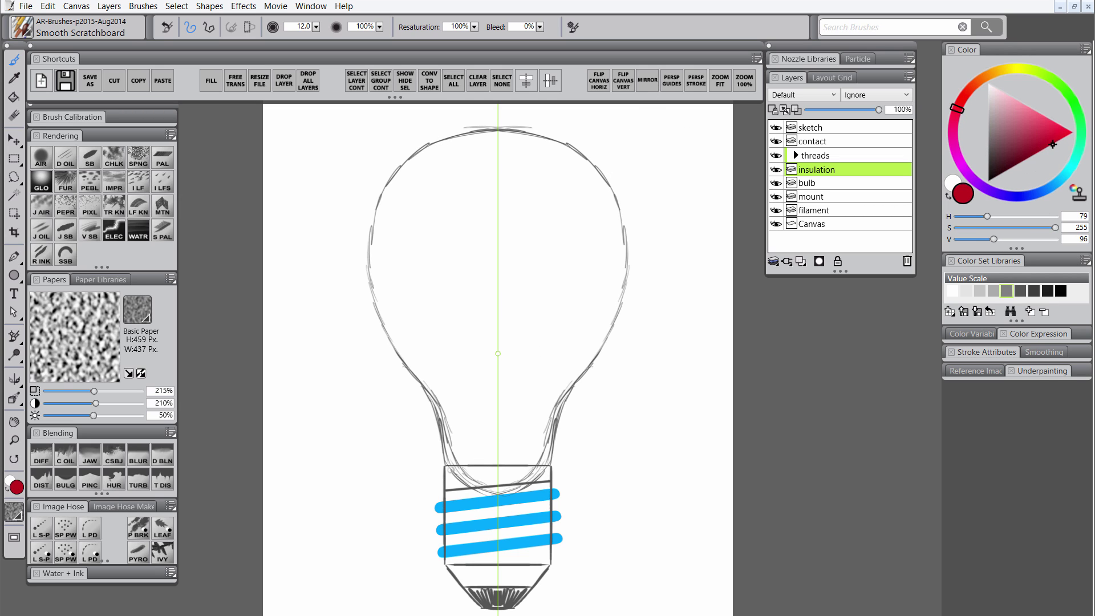
left_click_drag(446, 467, 524, 469)
left_click_drag(446, 466, 447, 506)
key("ctrl+z")
left_click_drag(444, 466, 444, 536)
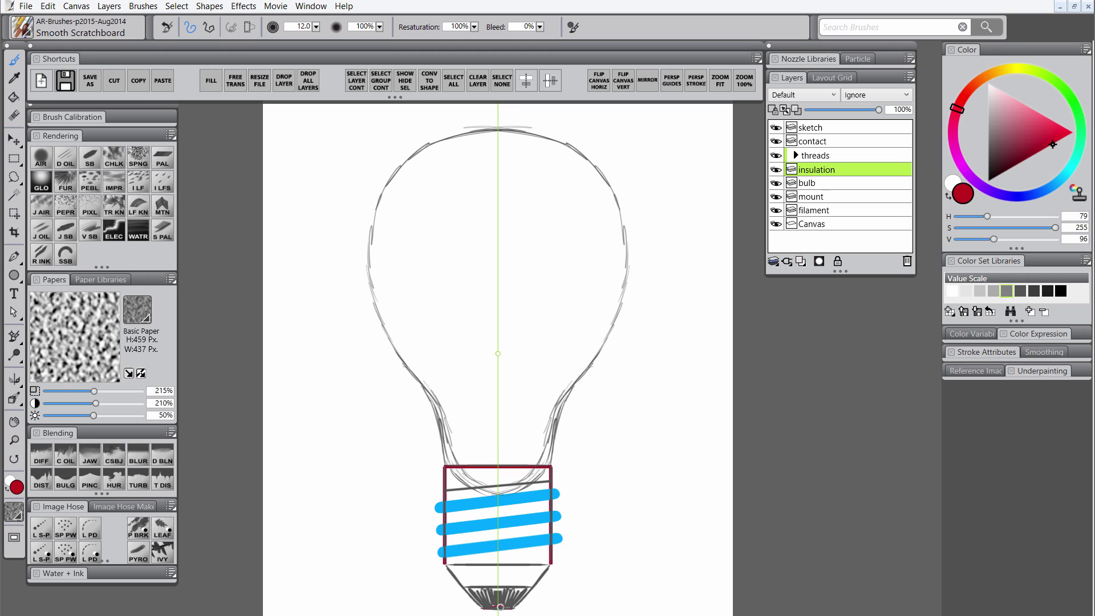
Lower the sketch layer's opacity to 41%
left_click(824, 128)
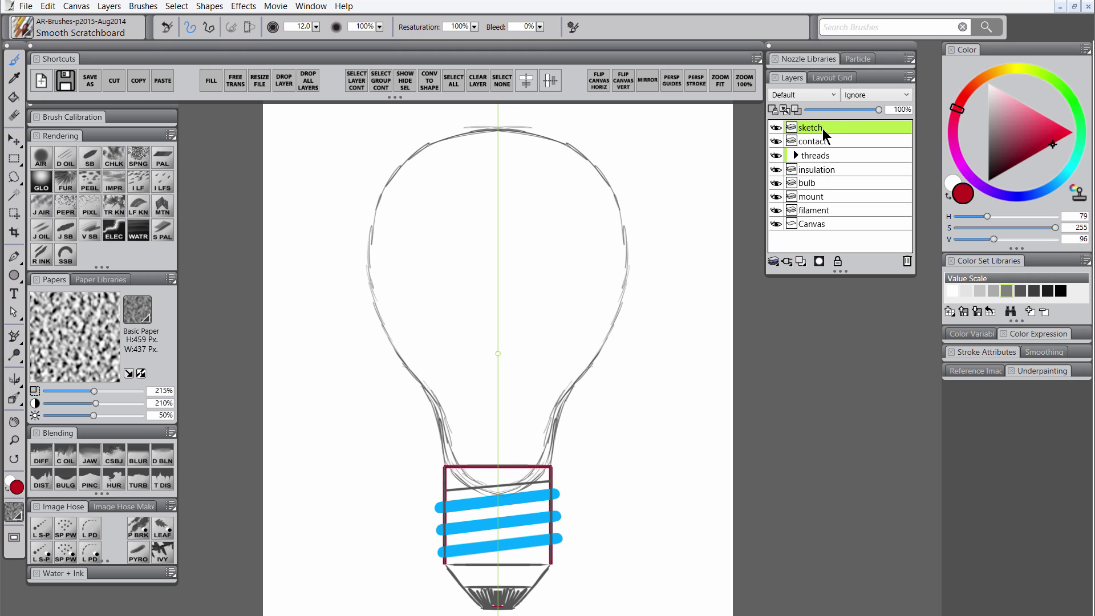
left_click(837, 110)
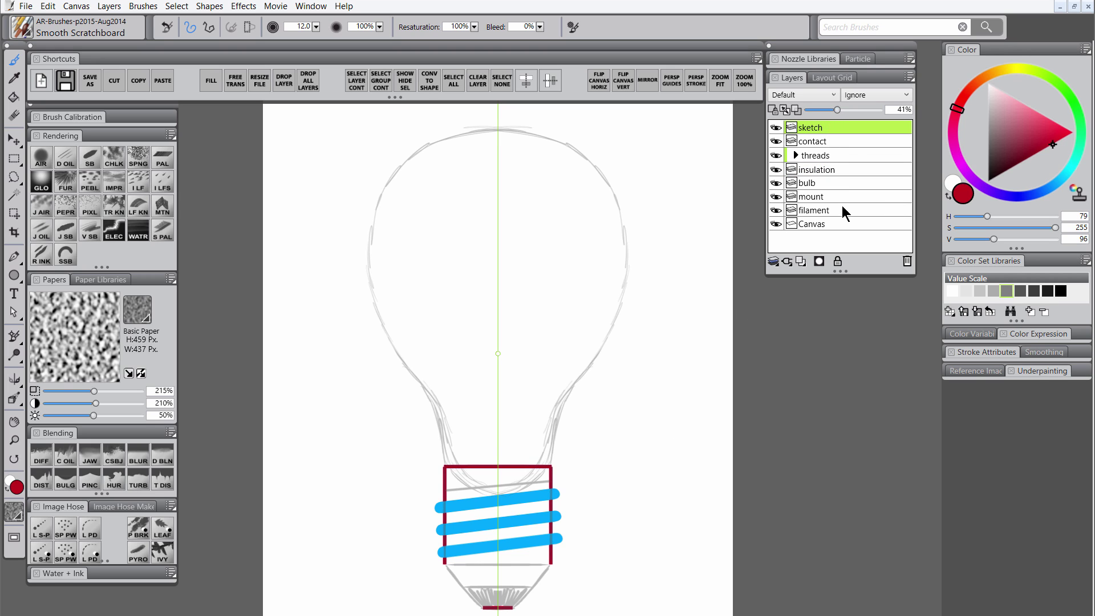
Close the insulation outline with mirrored straight diagonals from the sides to the tip, and fill the shape with the same dark red
left_click(832, 170)
key("v")
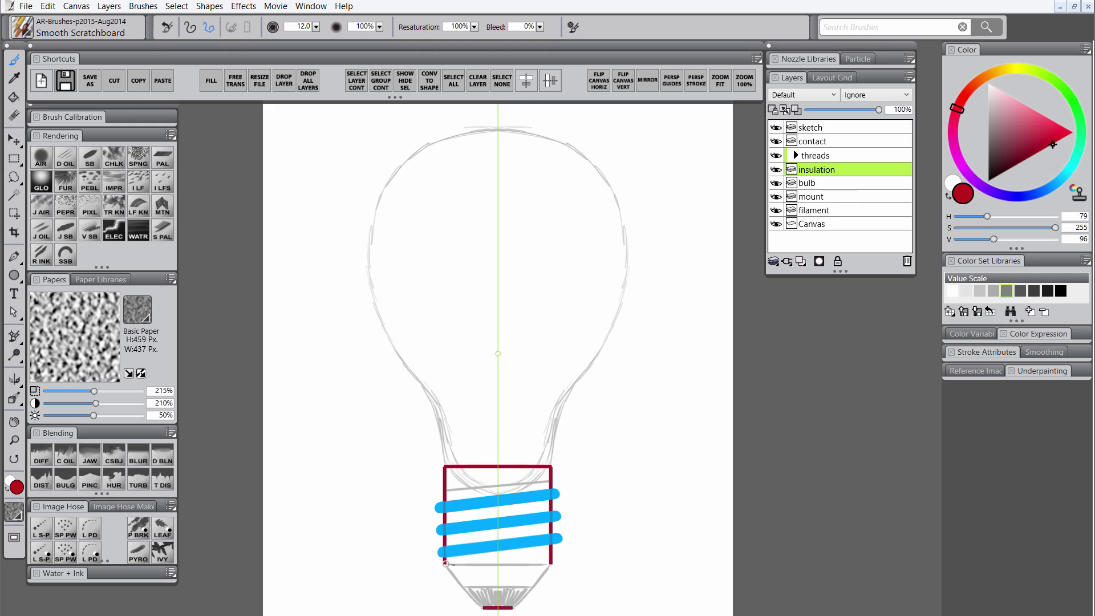
left_click(482, 608)
left_click(444, 564)
key("b")
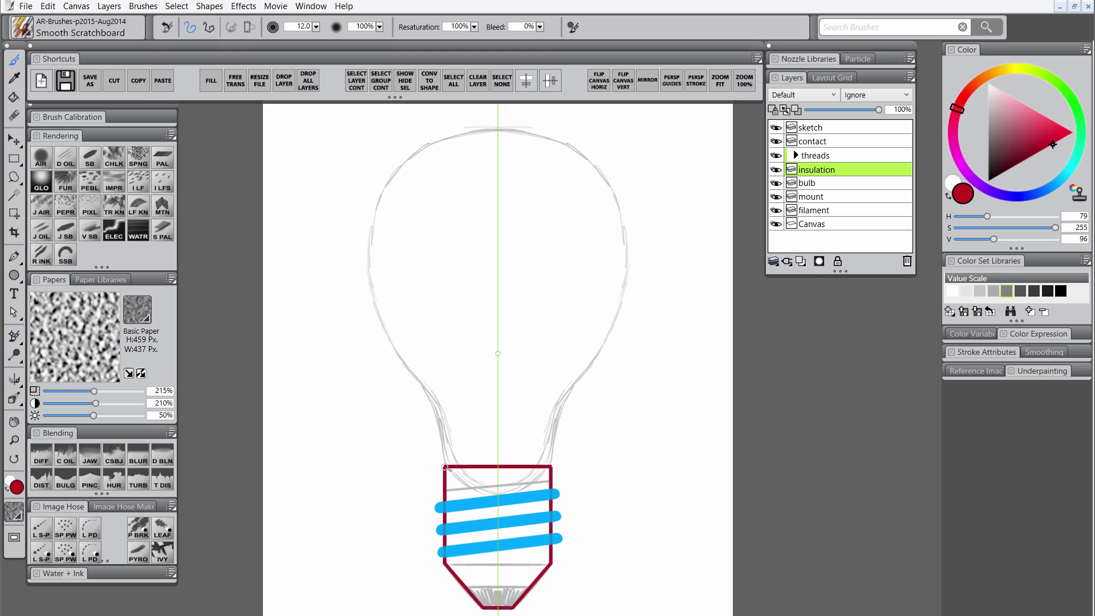
key("k")
left_click(505, 476)
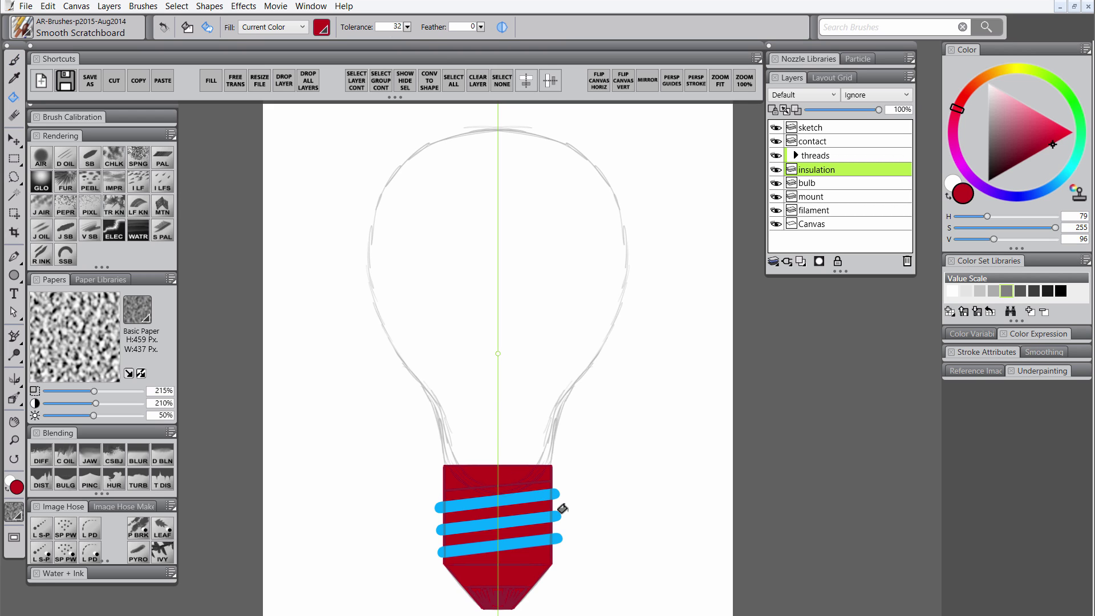
Outline the glass bulb in green on the bulb layer with a mirrored size 38.5 freehand stroke, and fill it with the same green
left_click(827, 183)
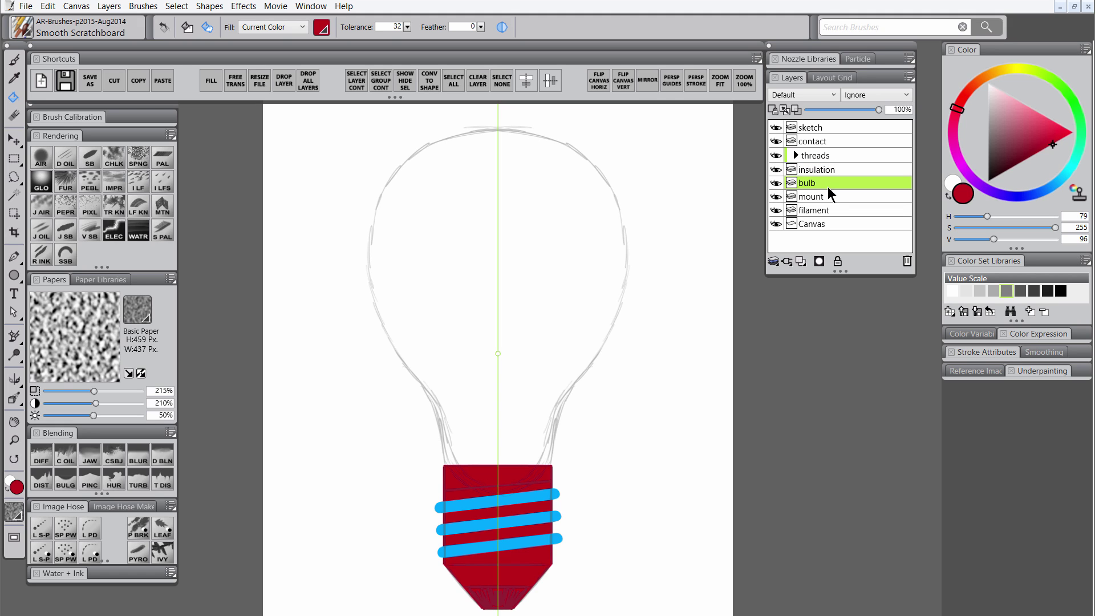
key("b")
left_click_drag(1016, 196, 1077, 147)
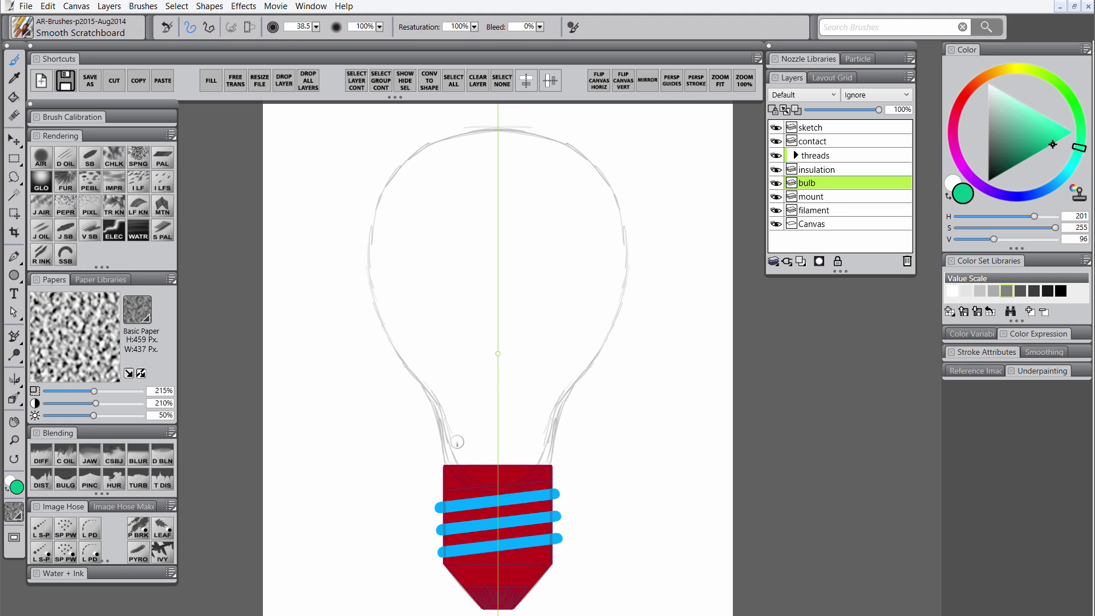
mouse_move(453, 463)
left_mouse_down()
mouse_move(366, 243)
mouse_move(497, 124)
left_mouse_up()
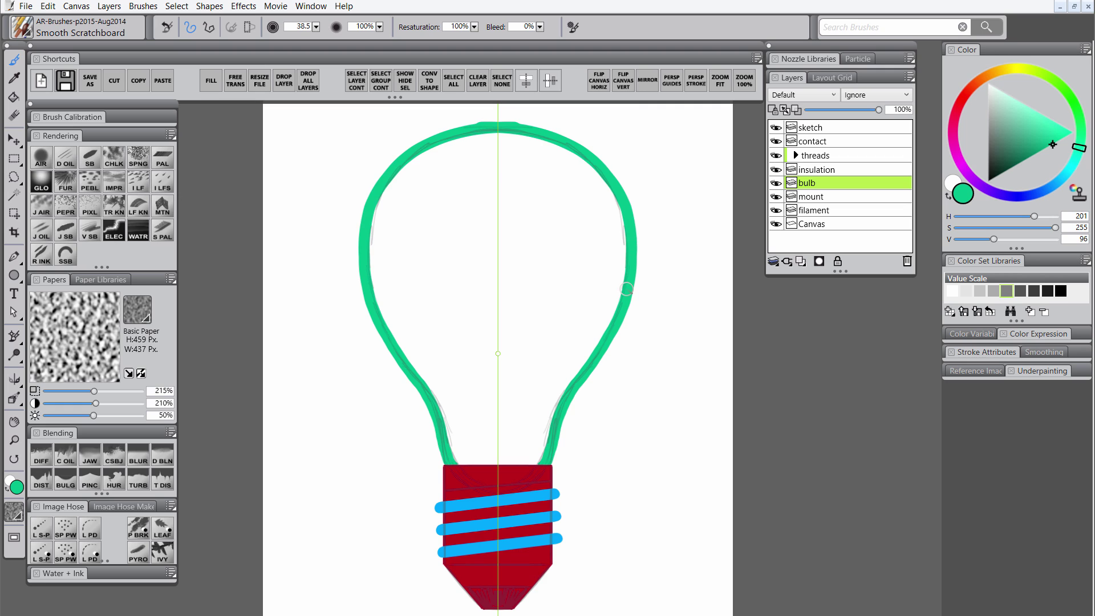
key("k")
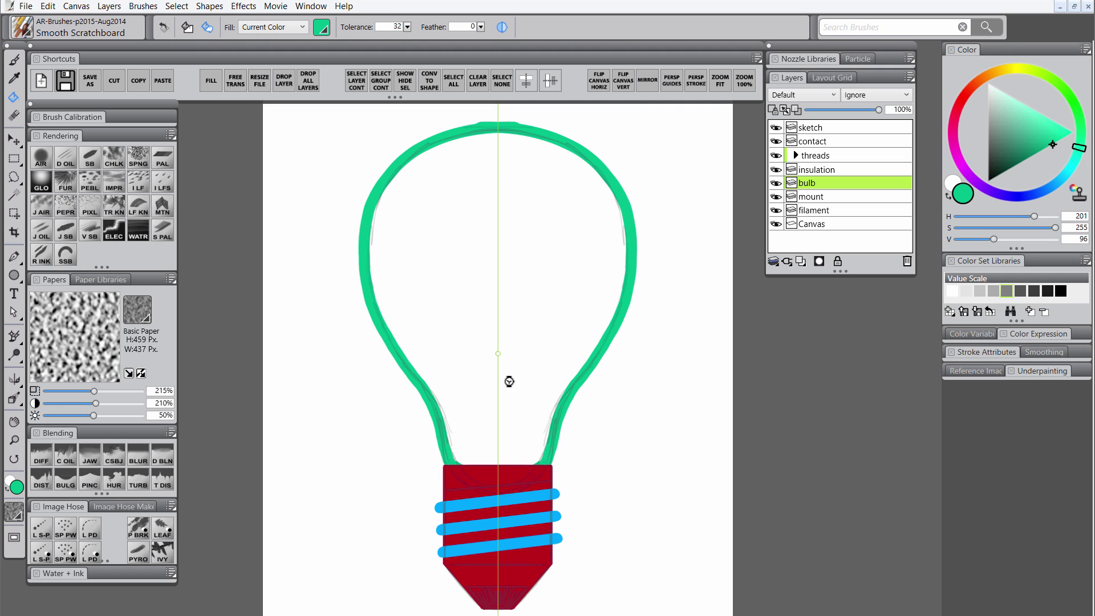
left_click(506, 385)
Smooth the green bulb's contour from the crown down to the neck with the Pinch-AR brush at size 87.7
left_click(90, 485)
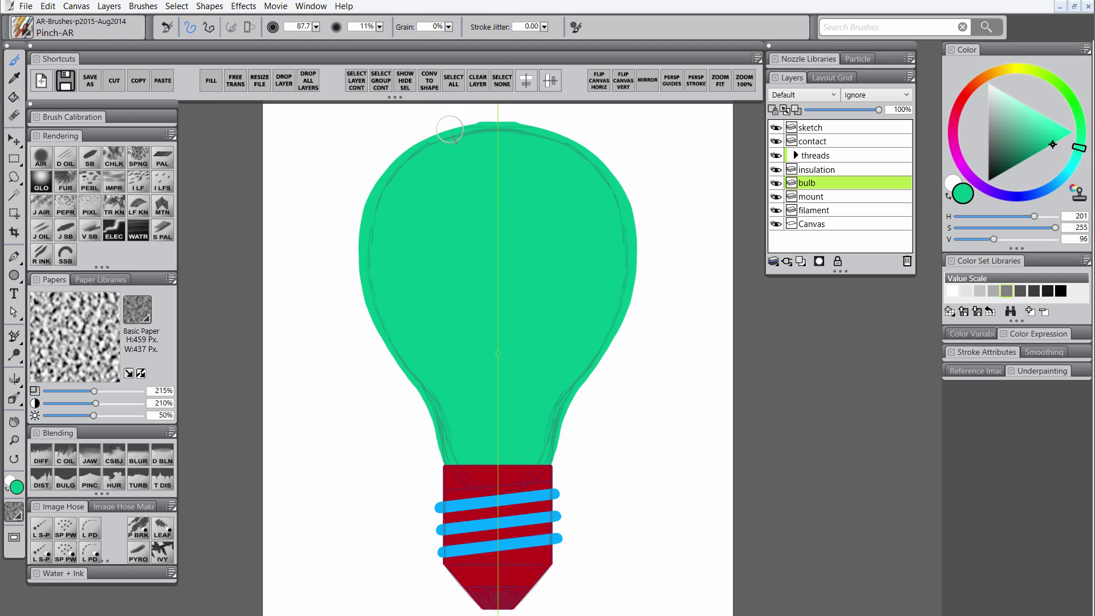
mouse_move(470, 124)
left_mouse_down()
mouse_move(394, 160)
mouse_move(365, 204)
mouse_move(368, 319)
mouse_move(358, 237)
mouse_move(384, 177)
mouse_move(425, 139)
mouse_move(497, 120)
mouse_move(507, 130)
mouse_move(410, 155)
left_mouse_up()
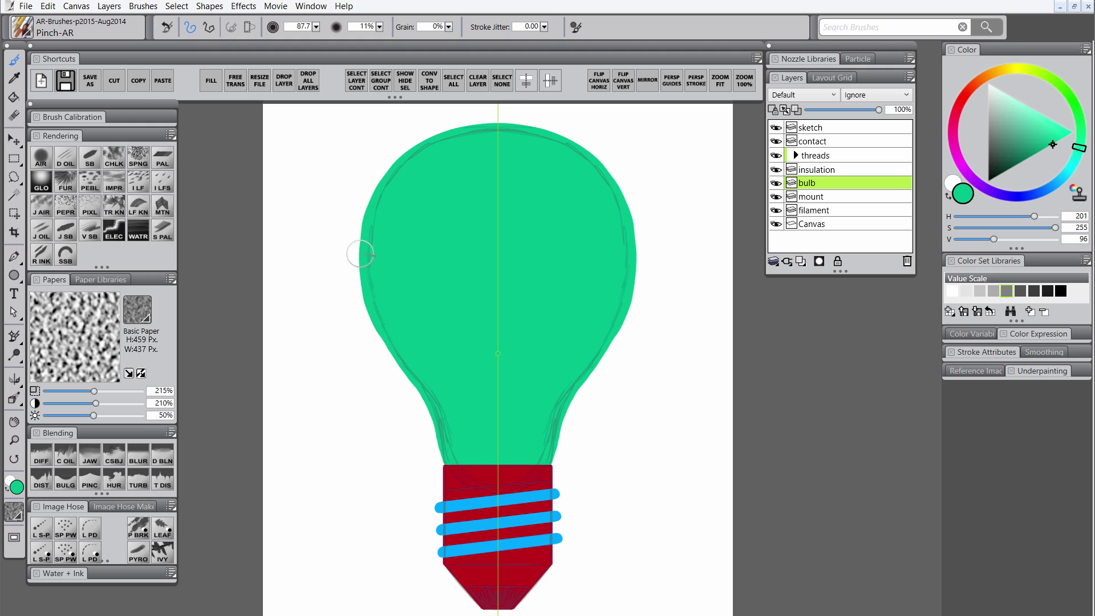
mouse_move(366, 251)
left_mouse_down()
mouse_move(372, 307)
mouse_move(430, 395)
mouse_move(446, 466)
left_mouse_up()
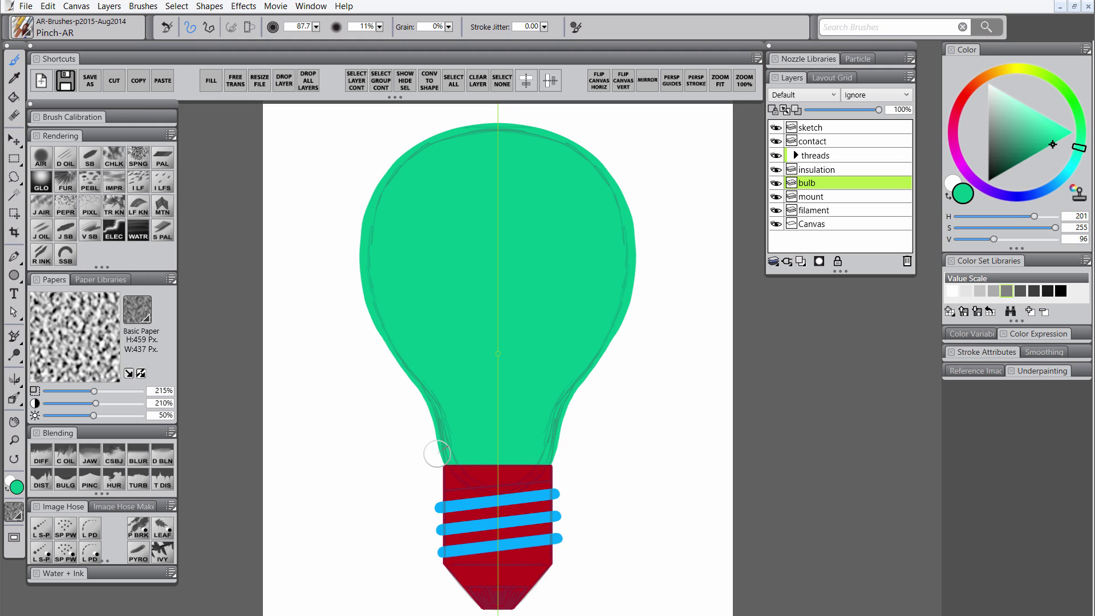
Round out the bulb's sides and crown with mirrored Pinch-AR strokes at brush sizes 87.7 and 228
left_click_drag(364, 307, 367, 203)
left_click_drag(358, 252, 383, 175)
left_click_drag(462, 133, 494, 156)
left_click_drag(410, 154, 471, 128)
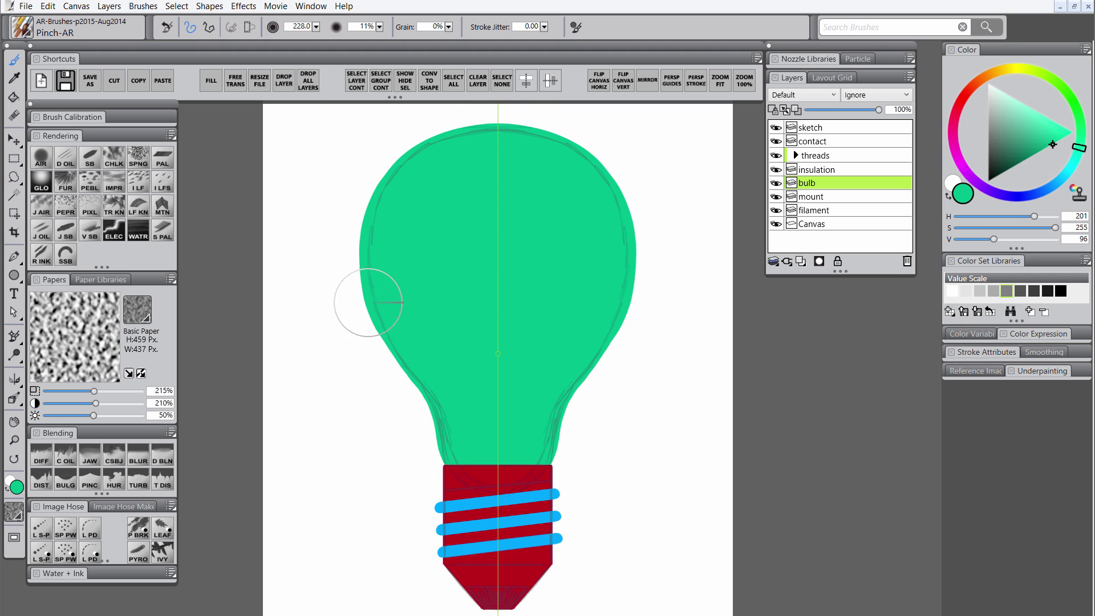
mouse_move(368, 303)
left_mouse_down()
mouse_move(408, 359)
mouse_move(360, 283)
left_mouse_up()
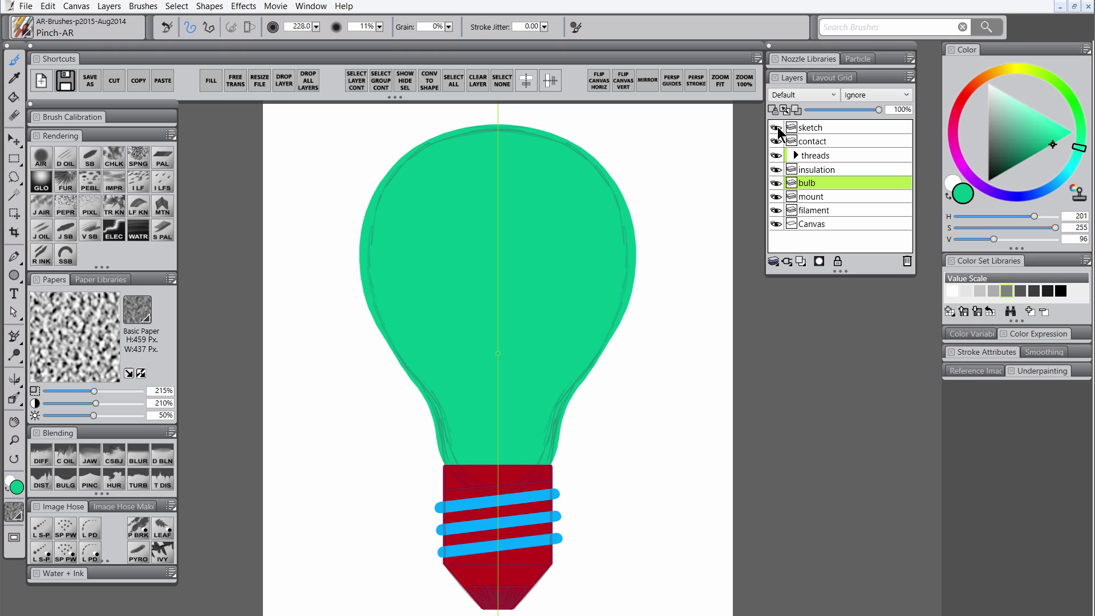
Hide the sketch layer, and reshape the bulb's lower flanks at Pinch-AR size 228 and its neck at size 88.1
left_click(778, 128)
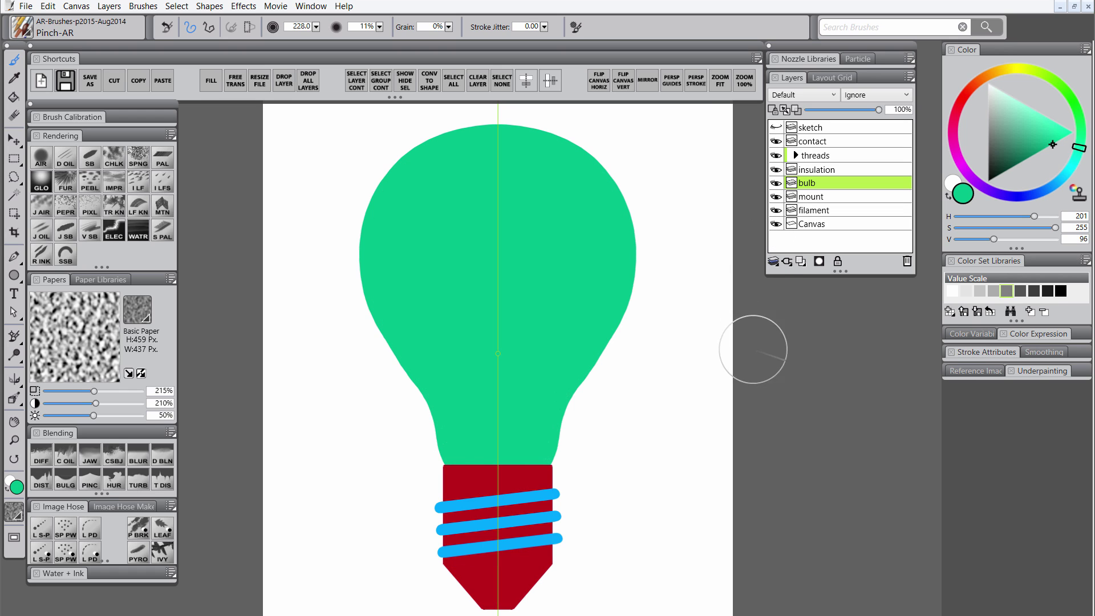
left_click_drag(557, 366, 625, 325)
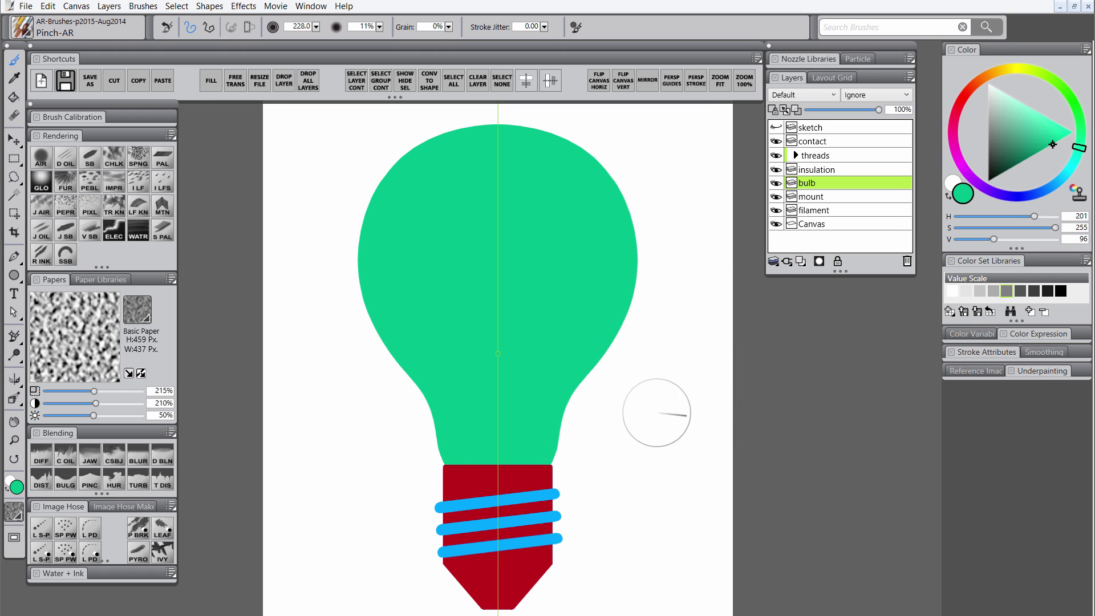
left_click_drag(550, 466, 557, 456, "ctrl+alt")
left_click_drag(561, 417, 554, 460)
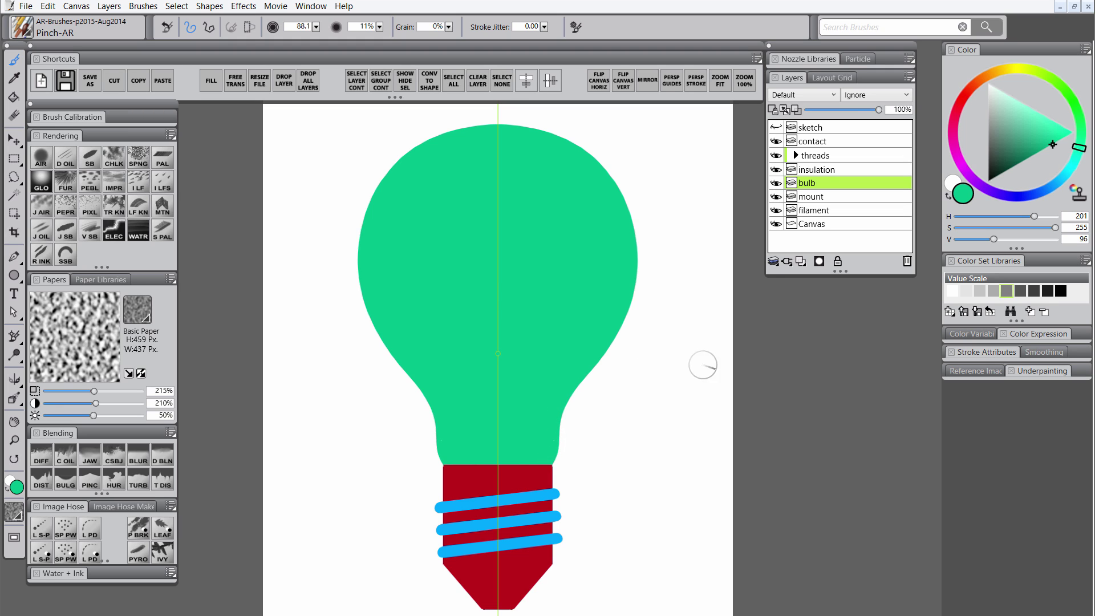
Lower the bulb layer's opacity to 55%, and draw the mirrored inner mount in dark navy on the mount layer with Smooth Scratchboard at size 17.9
left_click(848, 109)
left_click(810, 196)
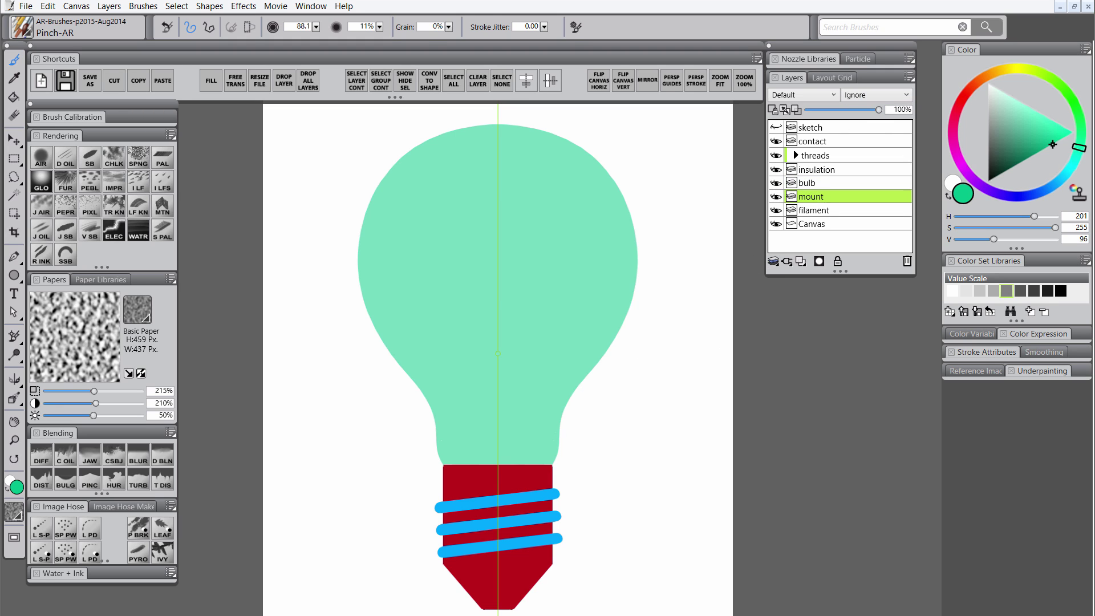
mouse_move(489, 385)
left_mouse_down()
mouse_move(489, 465)
mouse_move(474, 385)
left_mouse_up()
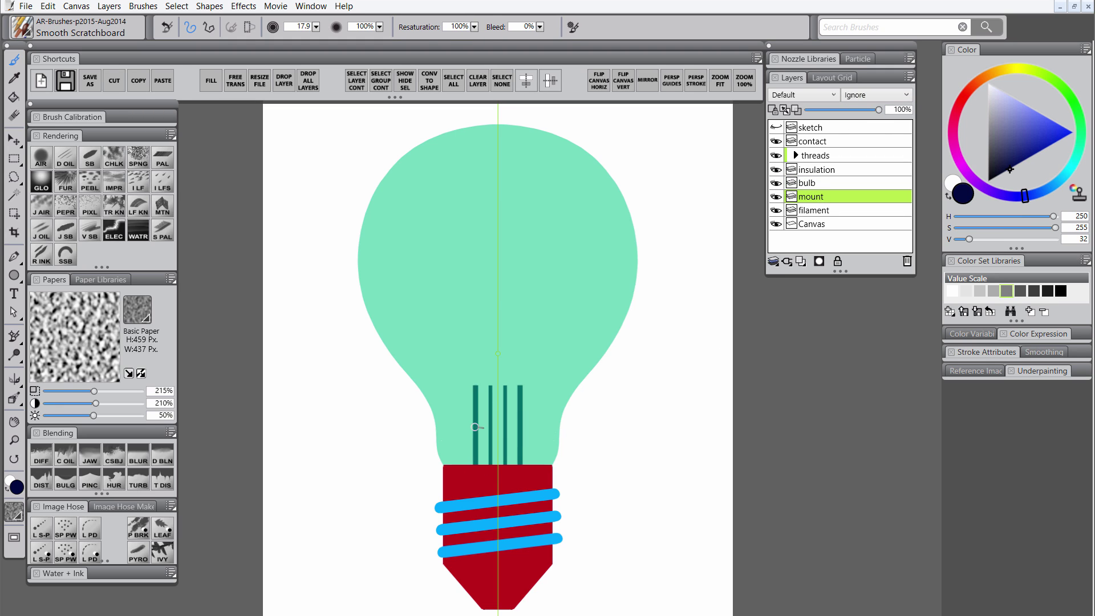
mouse_move(474, 426)
left_mouse_down()
mouse_move(491, 327)
mouse_move(507, 313)
mouse_move(503, 275)
left_mouse_up()
left_click_drag(487, 373, 506, 393)
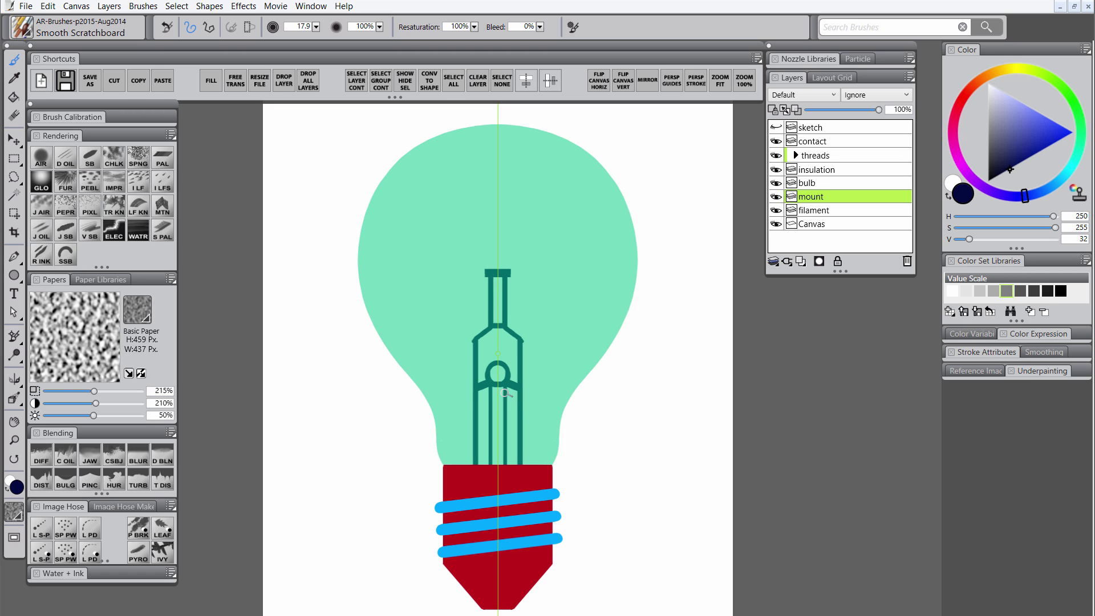
mouse_move(511, 331)
left_mouse_down()
mouse_move(475, 361)
mouse_move(475, 388)
mouse_move(537, 406)
mouse_move(526, 465)
left_mouse_up()
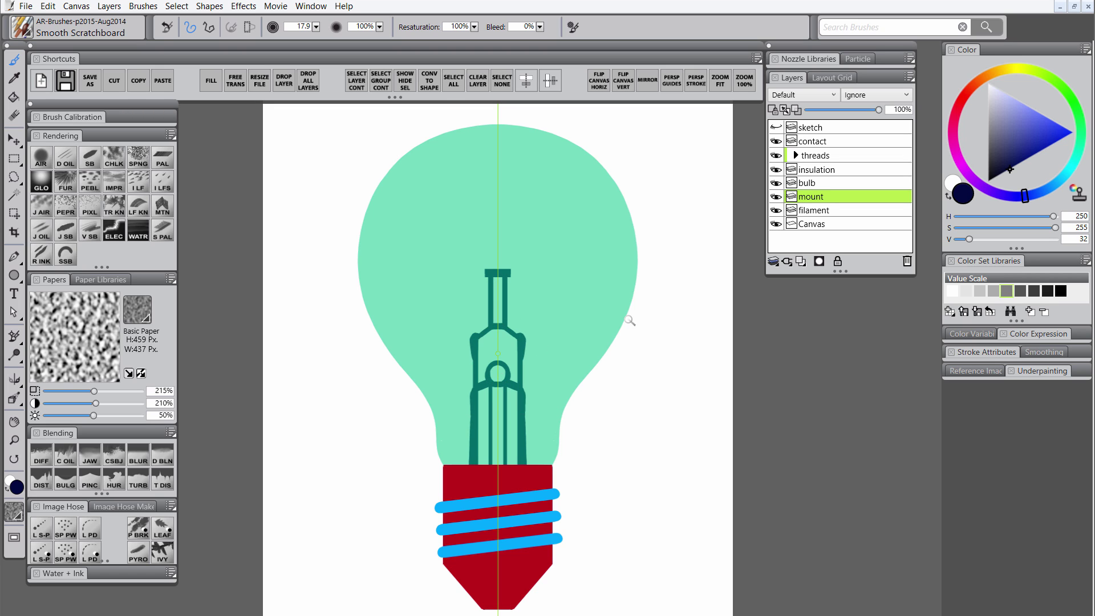
Draw two mirrored support wires on the mount layer, flaring from the mount's shoulders up to thick tips
left_click(821, 209)
left_click(798, 196)
mouse_move(422, 214)
left_mouse_down()
mouse_move(473, 333)
mouse_move(425, 221)
left_mouse_up()
Draw a jagged filament between the wire tips on the filament layer with mirroring off, and add two thin support wires on the mount layer
left_click(824, 210)
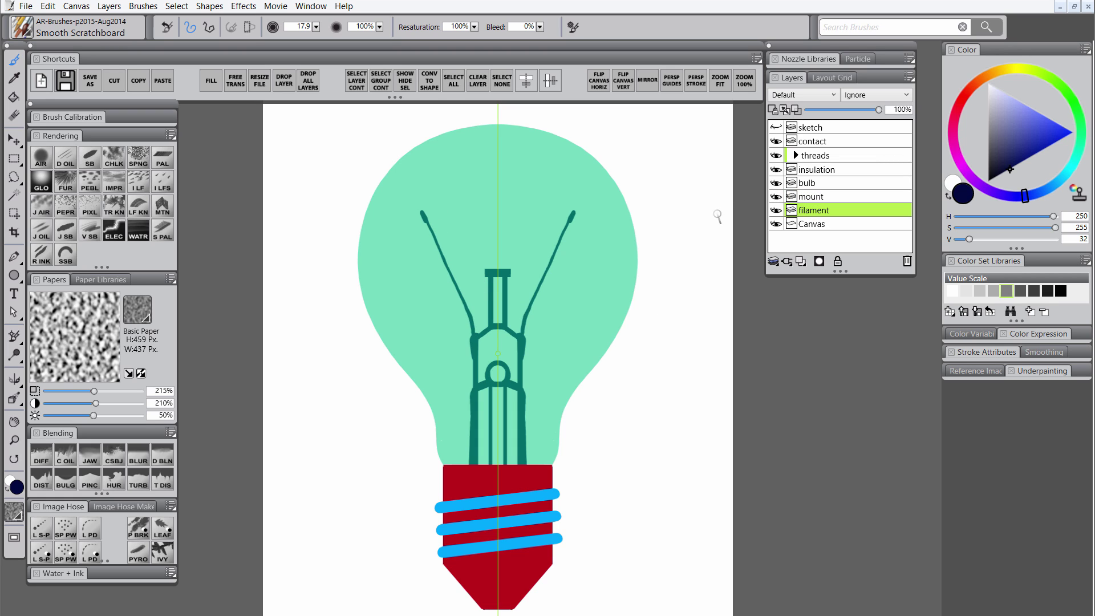
left_click(646, 81)
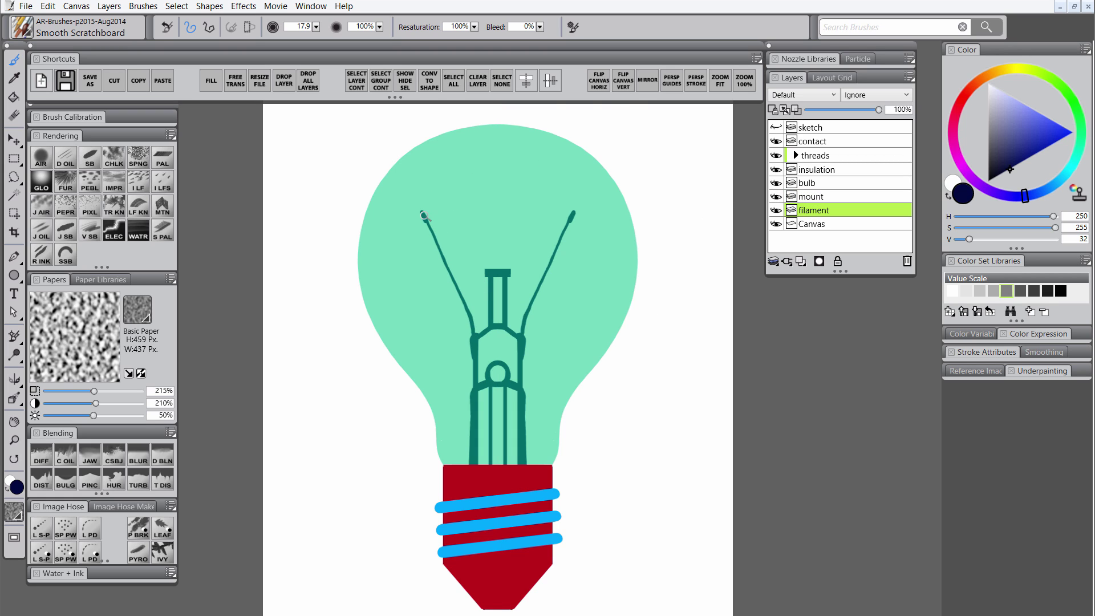
left_click_drag(479, 211, 554, 215)
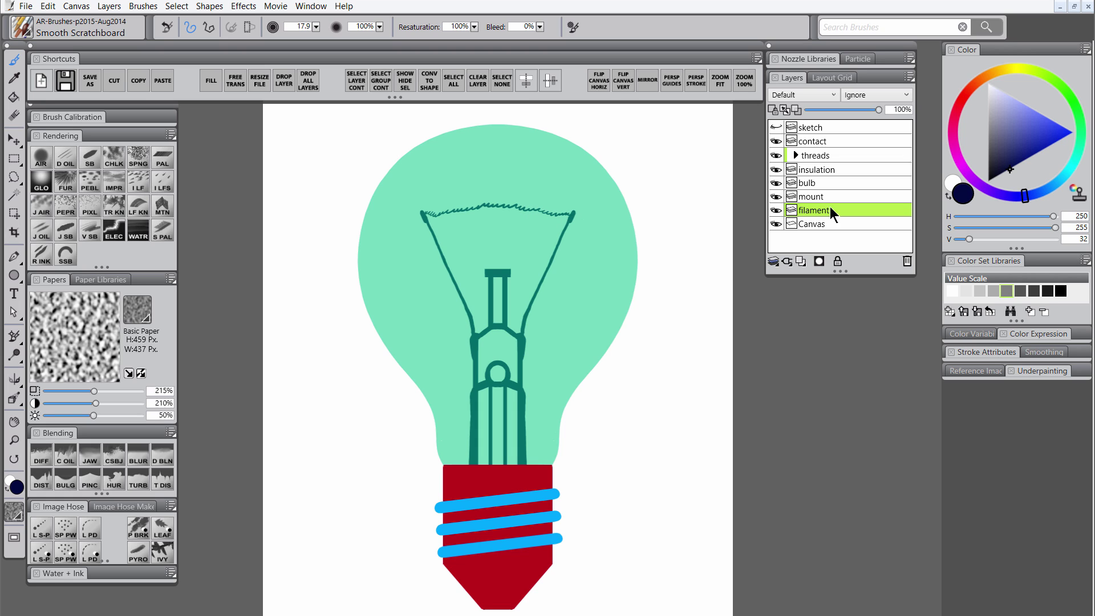
left_click(814, 199)
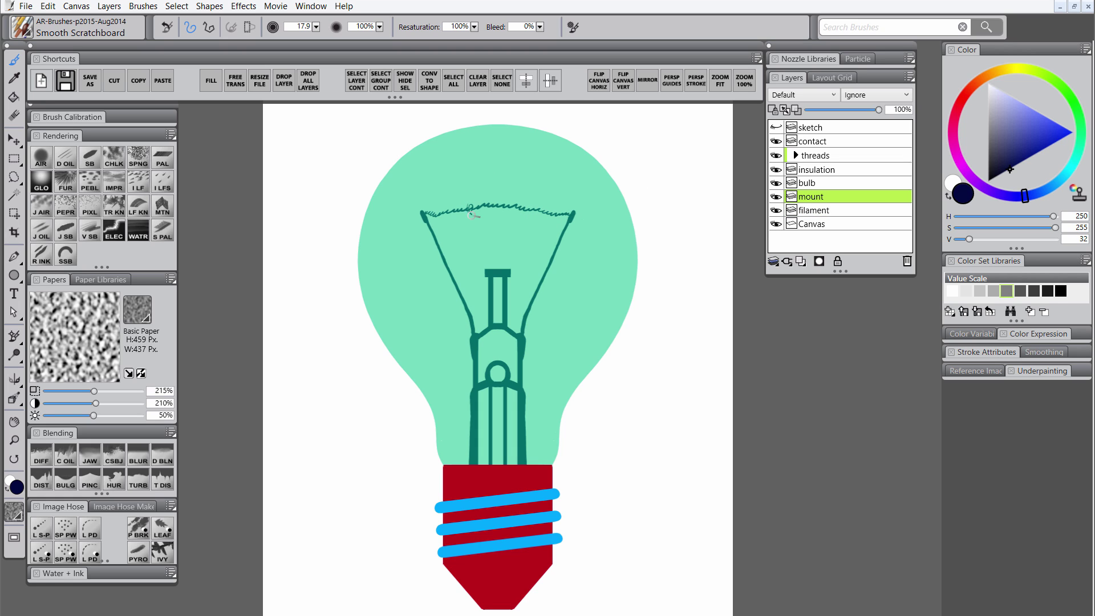
left_click_drag(471, 213, 485, 256)
Squash the mount and filament layers together vertically, and touch up the mount with the mirrored Pinch-AR brush at size 25.6
left_click(823, 210, "shift")
key("f")
left_click_drag(501, 206, 502, 247)
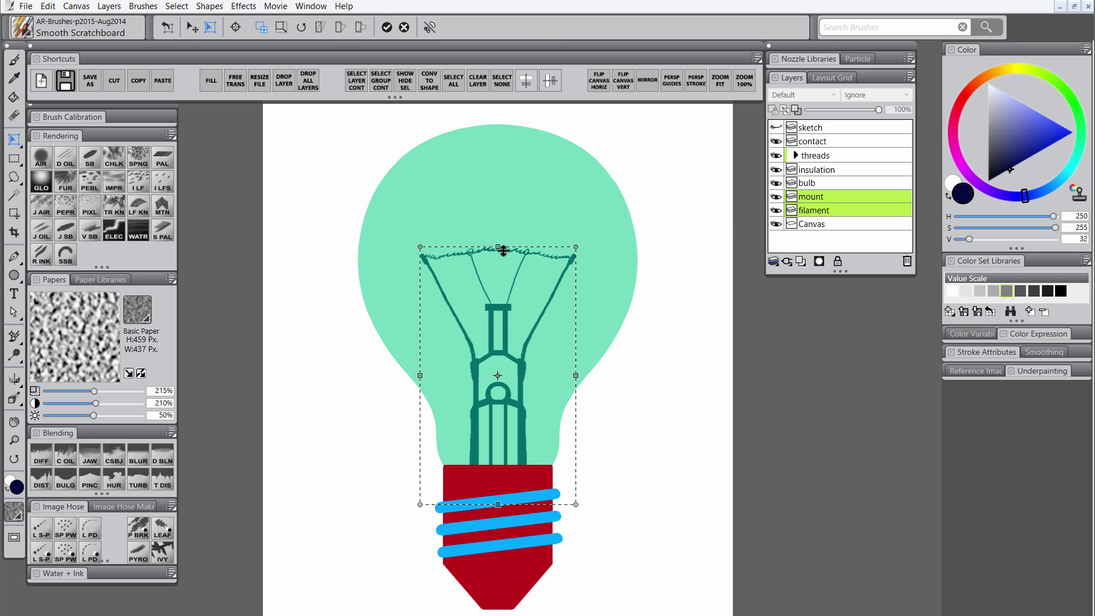
left_click(387, 27)
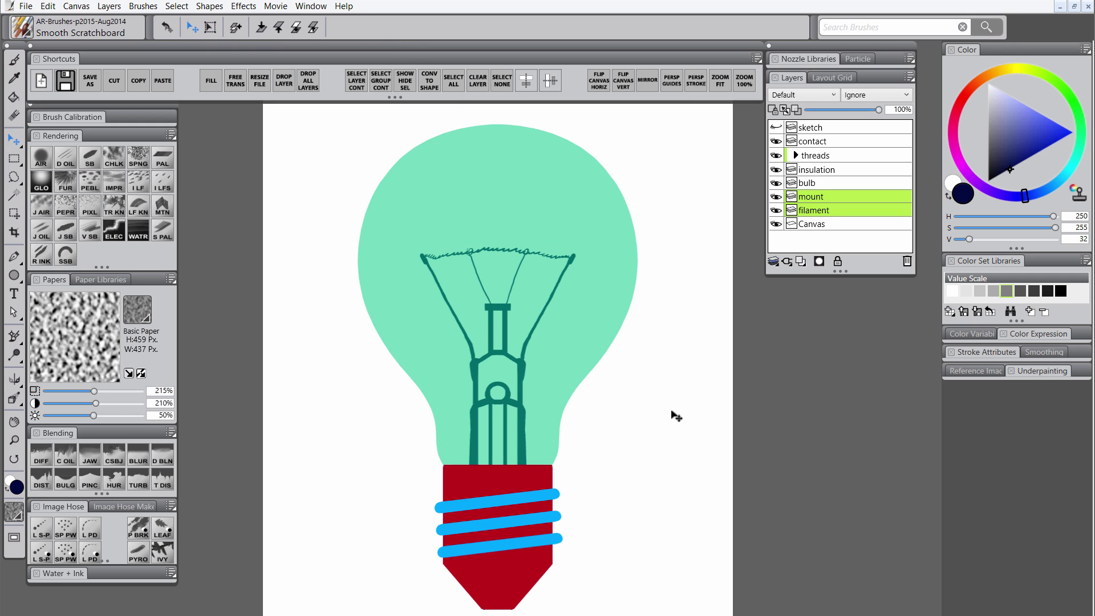
key("ctrl+alt+t")
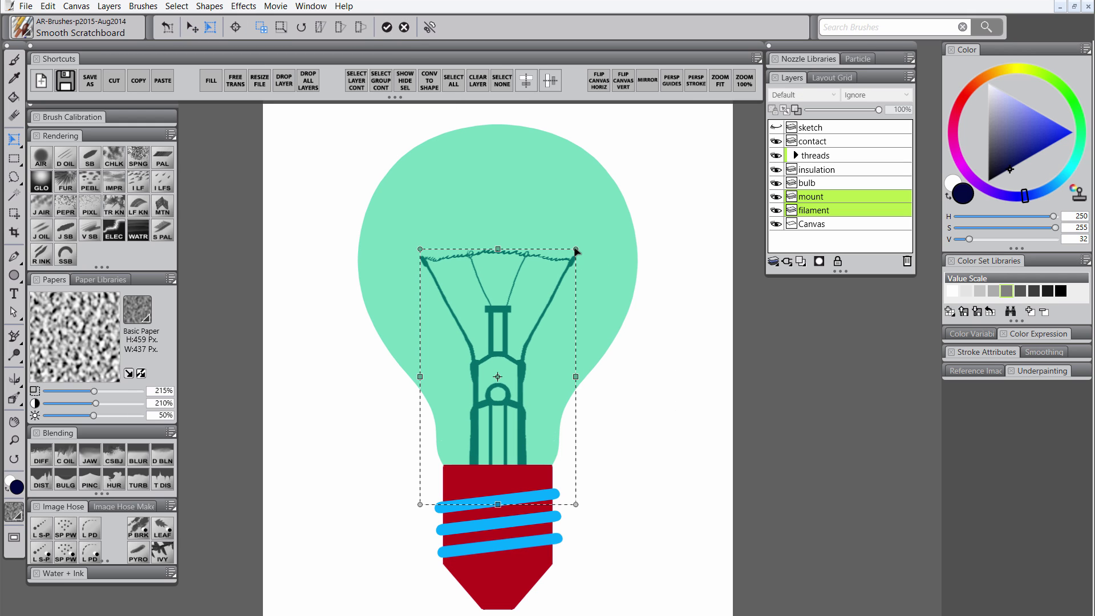
left_click(387, 27)
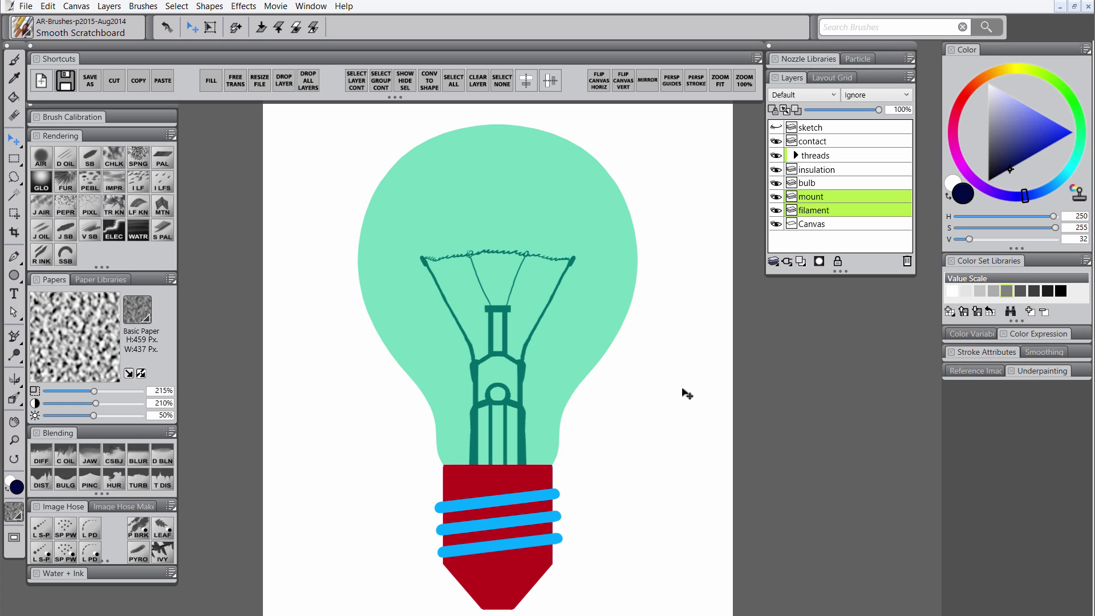
left_click(646, 80)
left_click(90, 481)
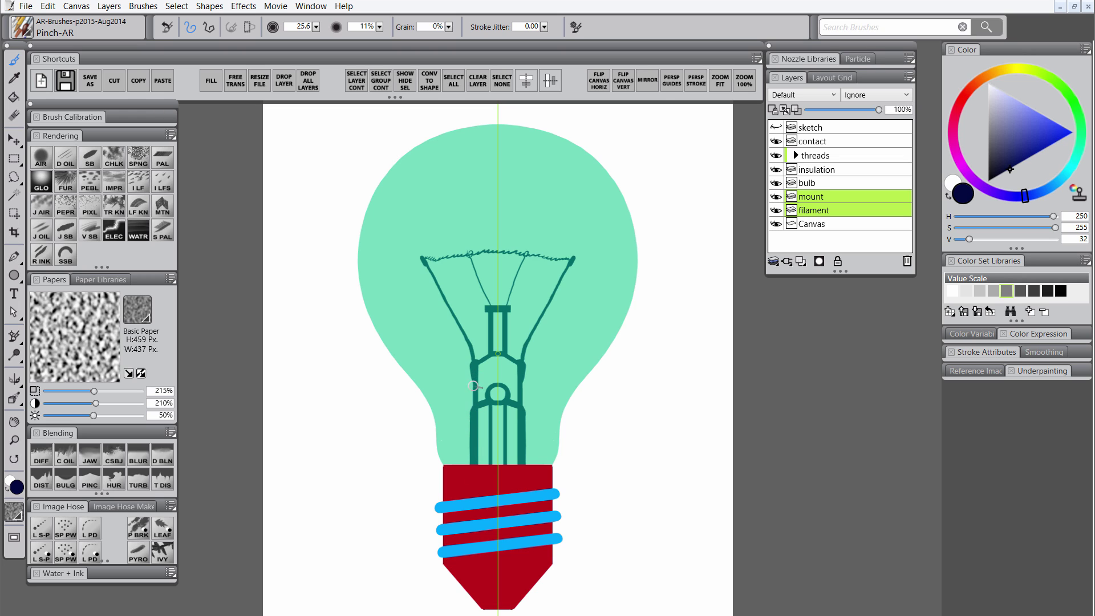
Select the insulation layer's contents and paint the base's tip black on the contact layer with Smooth Scratchboard at size 17.9
left_click(819, 170)
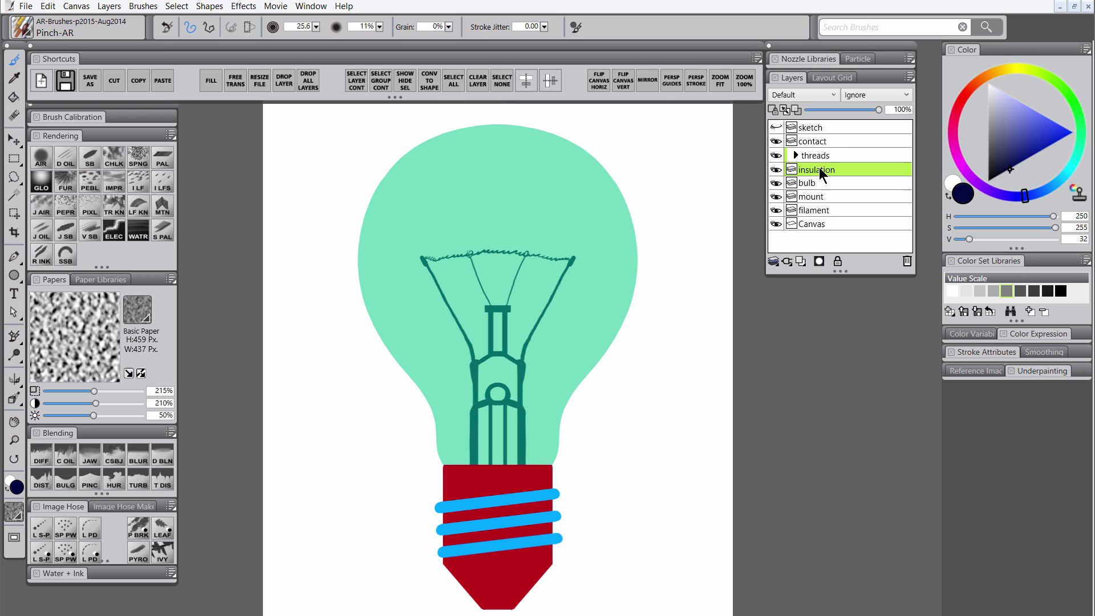
left_click(359, 87)
left_click(897, 141)
left_click_drag(969, 239, 951, 240)
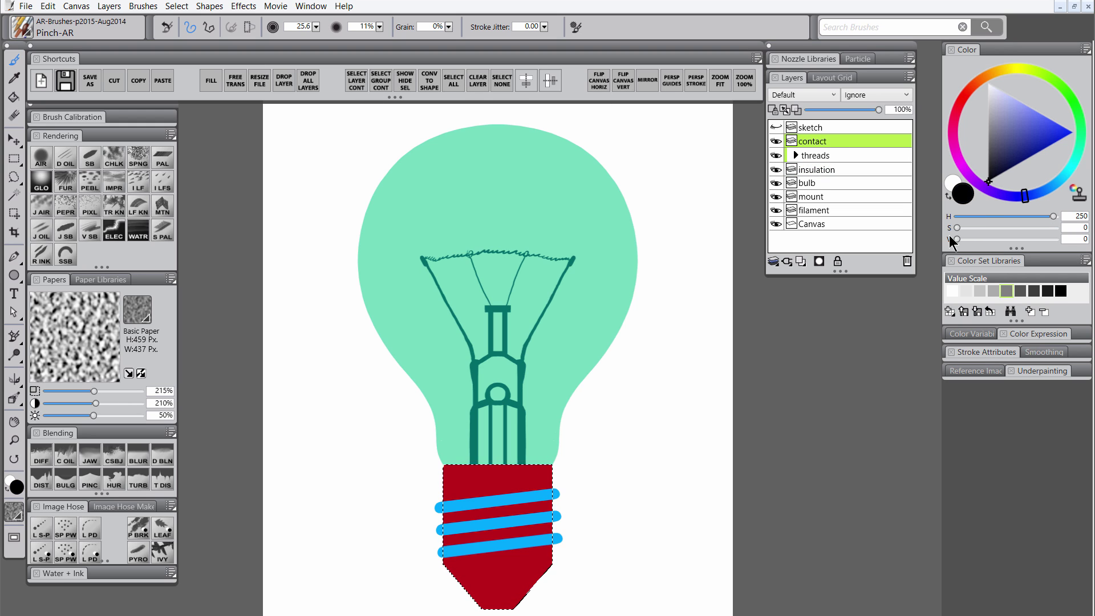
left_click(118, 181)
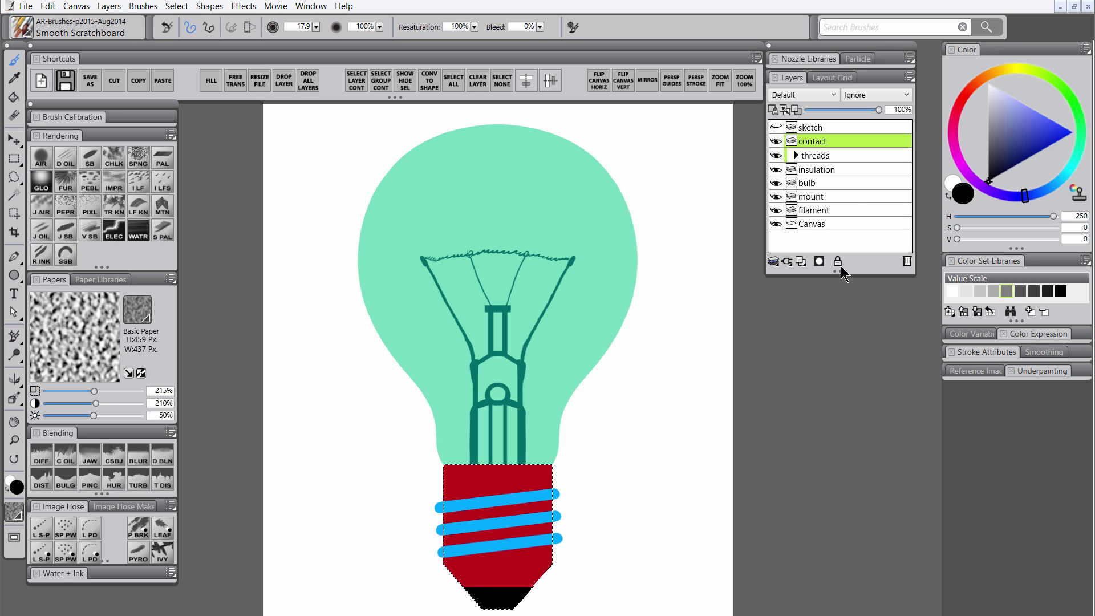
Add a layer named insulation-lines above the insulation, draw thin black horizontal and slanted lines across the base at brush size 8.9, and deselect
left_click(830, 170)
left_click(800, 261)
double_click(821, 170)
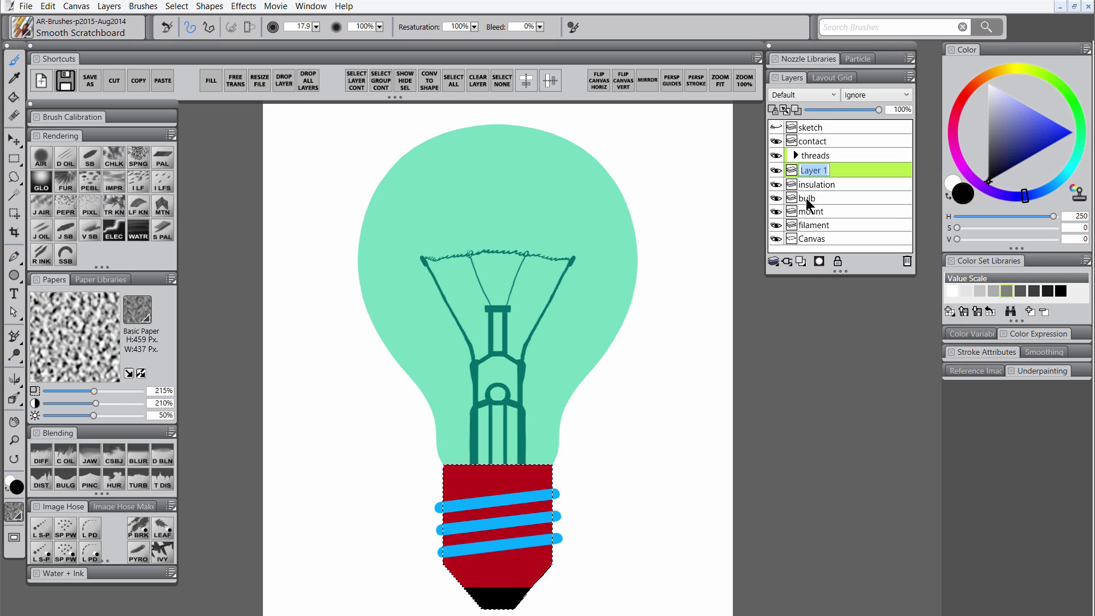
type("insulation-lines")
key("Return")
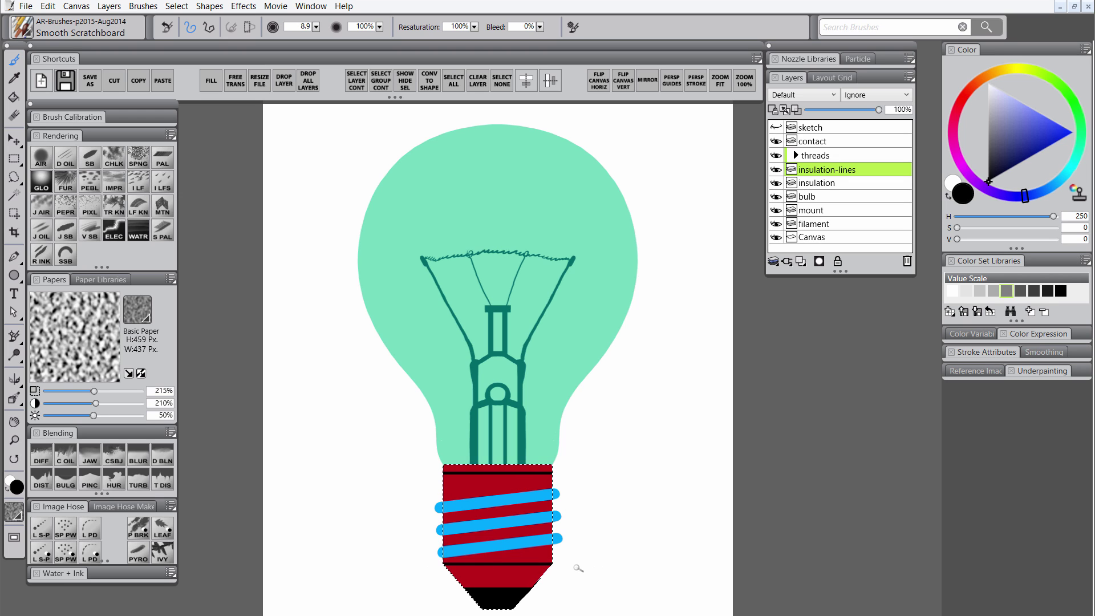
key("v")
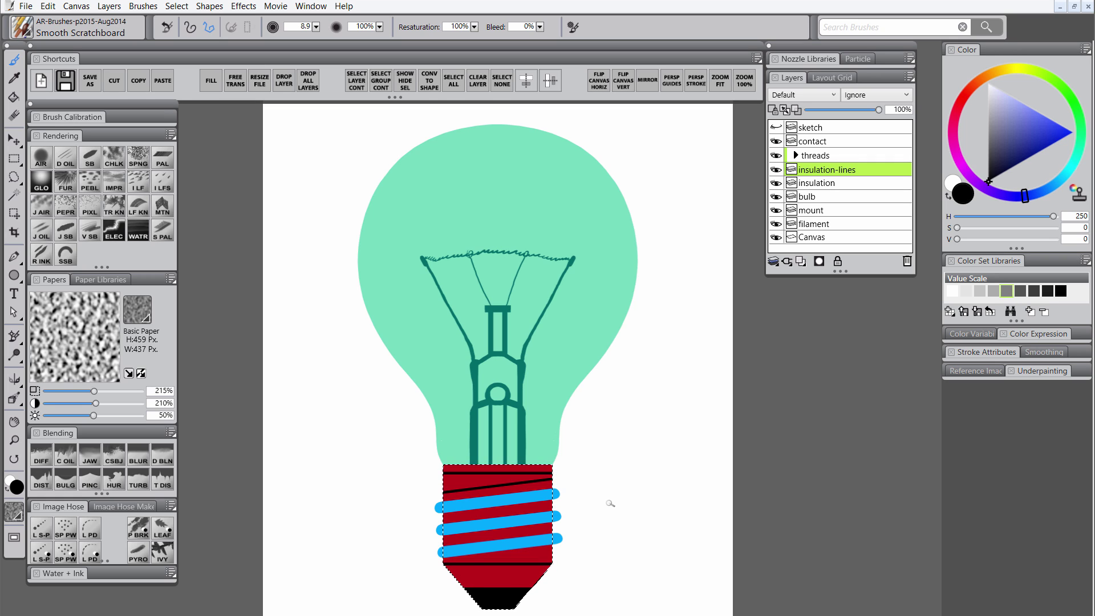
key("ctrl+d")
Recolour the bulb layer's shape pale yellow (H 123, S 255, V 199) with transparency preserved
left_click(823, 198)
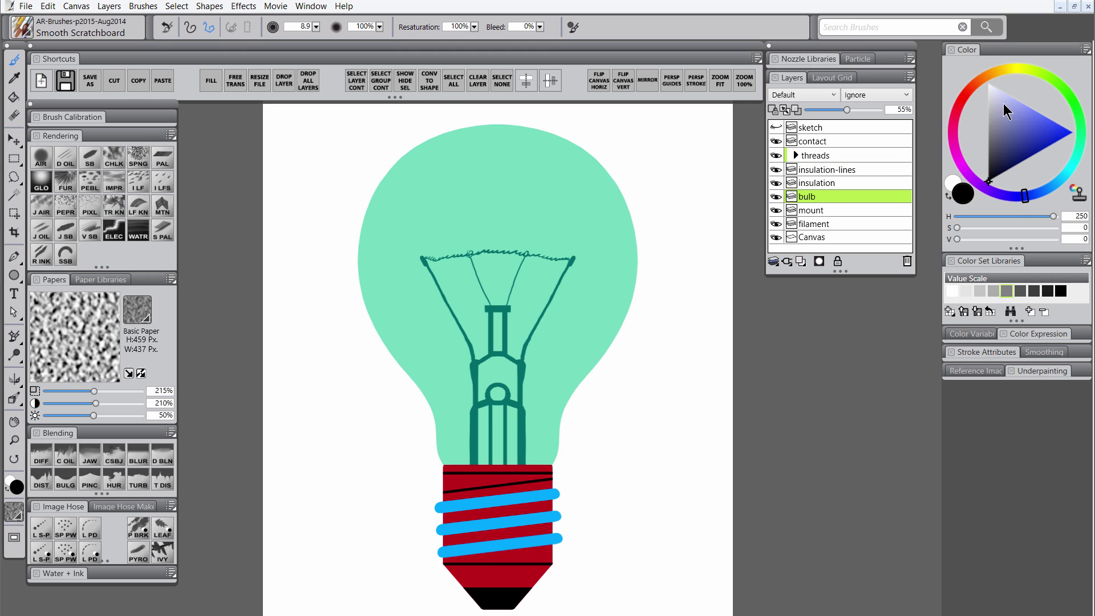
left_click(1010, 71)
left_click(1016, 100)
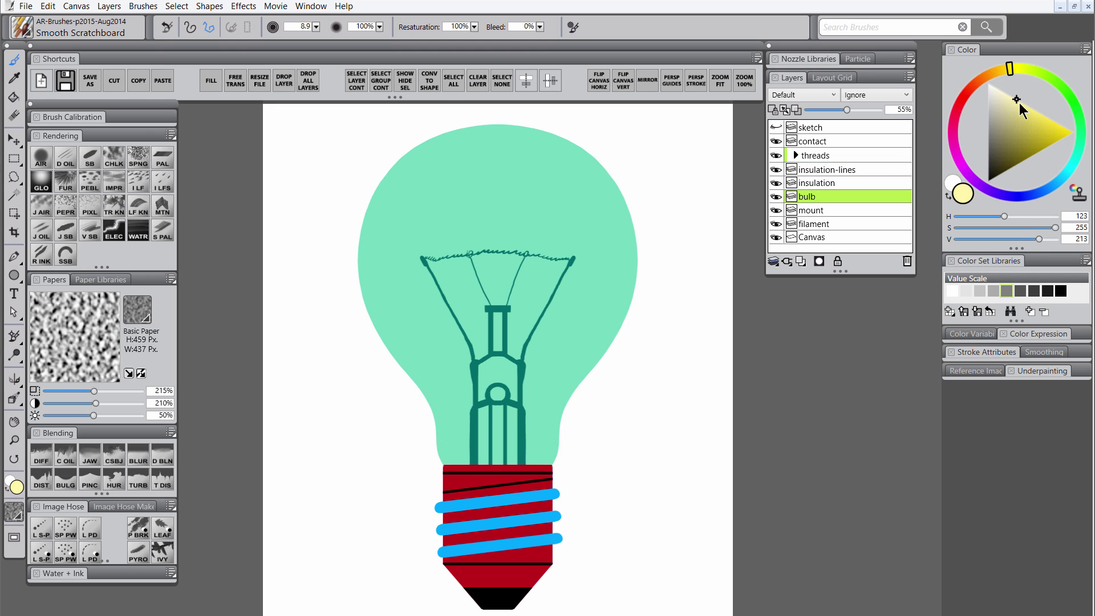
left_click(1025, 105)
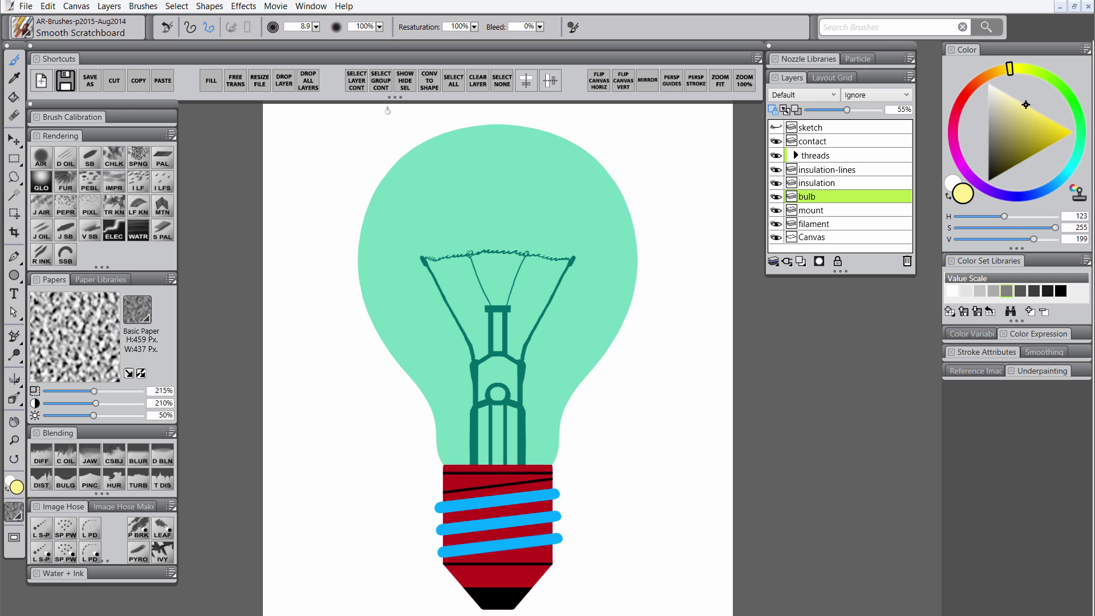
left_click(211, 80)
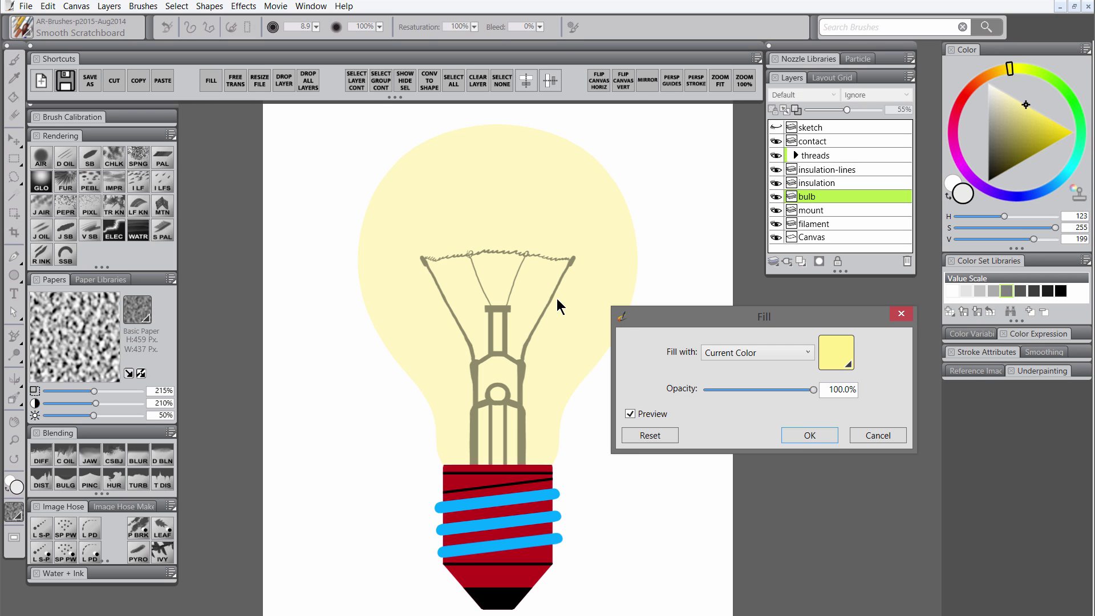
left_click(810, 435)
Recolour the mount layer's shape grey at value 133 and the filament layer's shape dark grey at value 74
left_click(824, 211)
key("b")
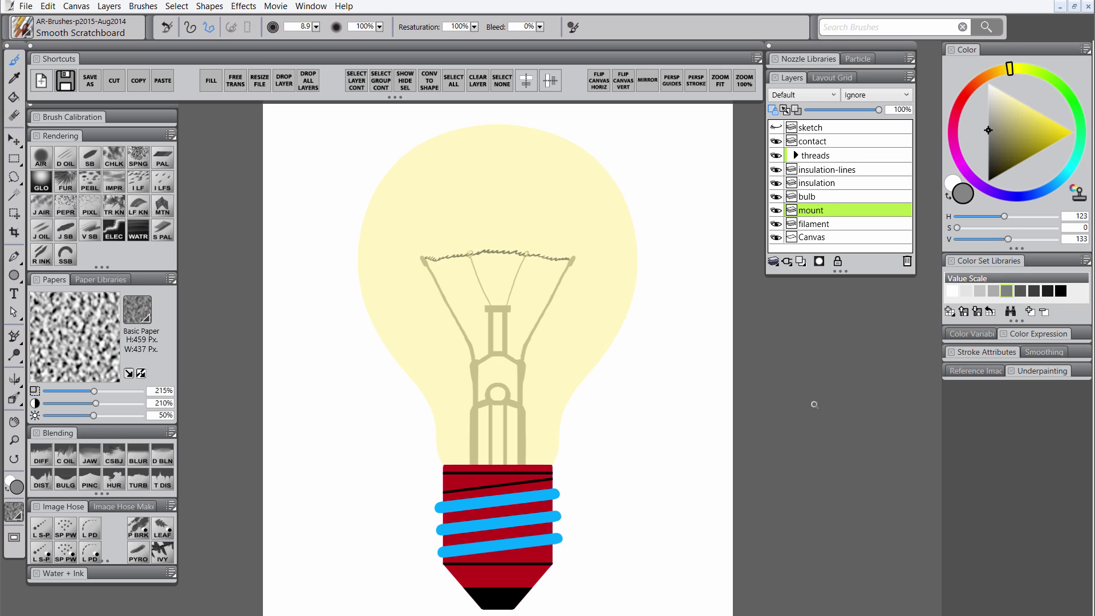
left_click(814, 224)
left_click(988, 153)
left_click(211, 80)
left_click(810, 435)
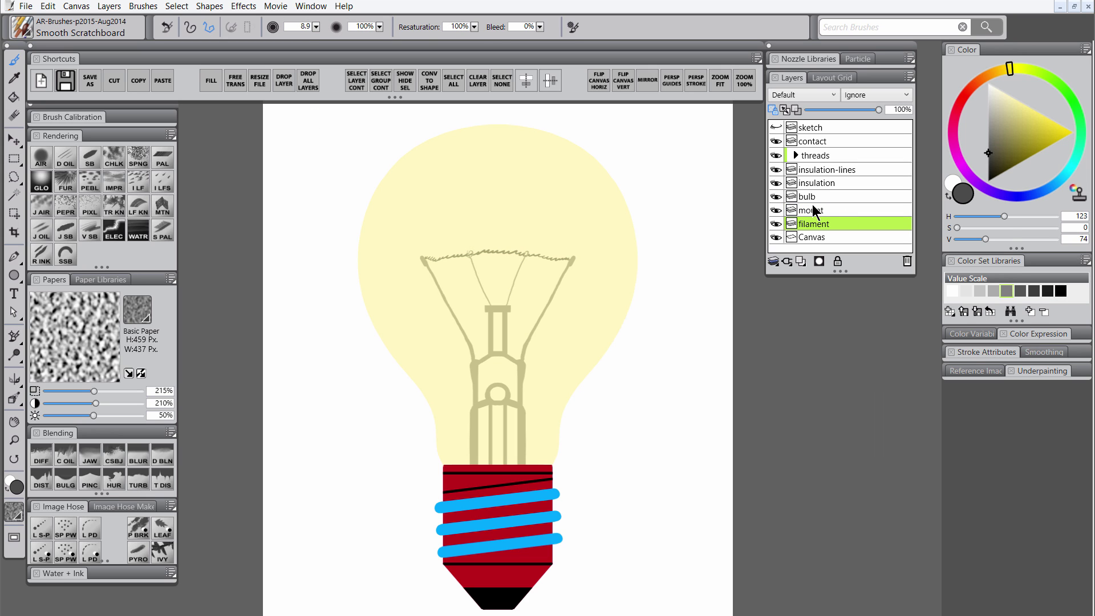
Recolour the insulation layer's shape medium grey at value 137
left_click(872, 182)
left_click(988, 129)
left_click(210, 80)
left_click(810, 435)
Expand the threads group and fill each of its three thread layers with light grey at value 175
left_click(796, 155)
left_click(813, 170)
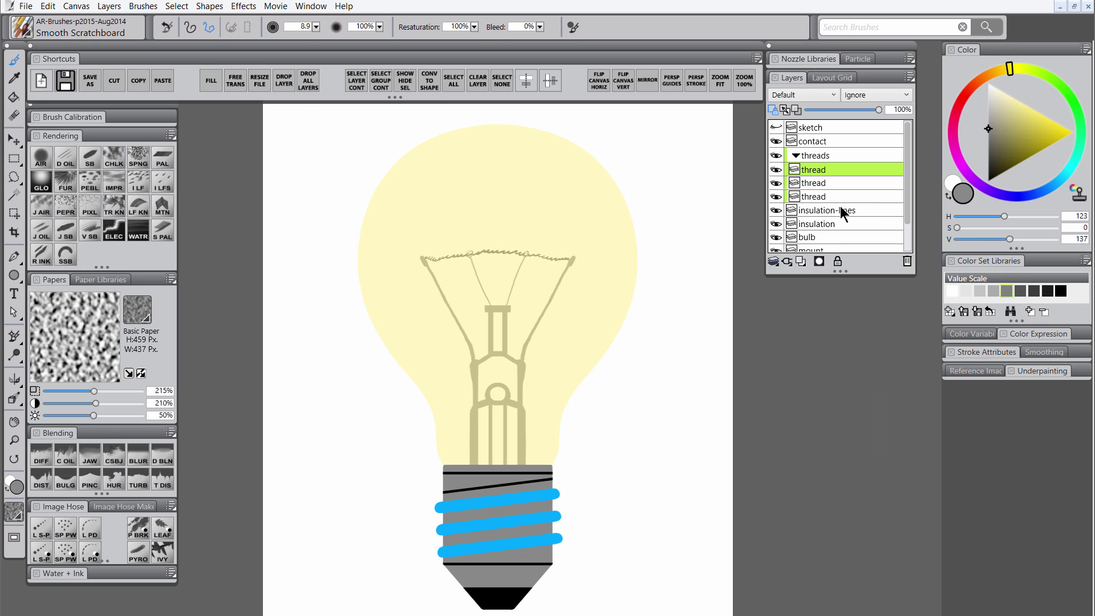
left_click(988, 114)
key("ctrl+f")
key("Return")
left_click(813, 183)
key("ctrl+f")
key("Return")
left_click(813, 196)
key("ctrl+f")
key("Return")
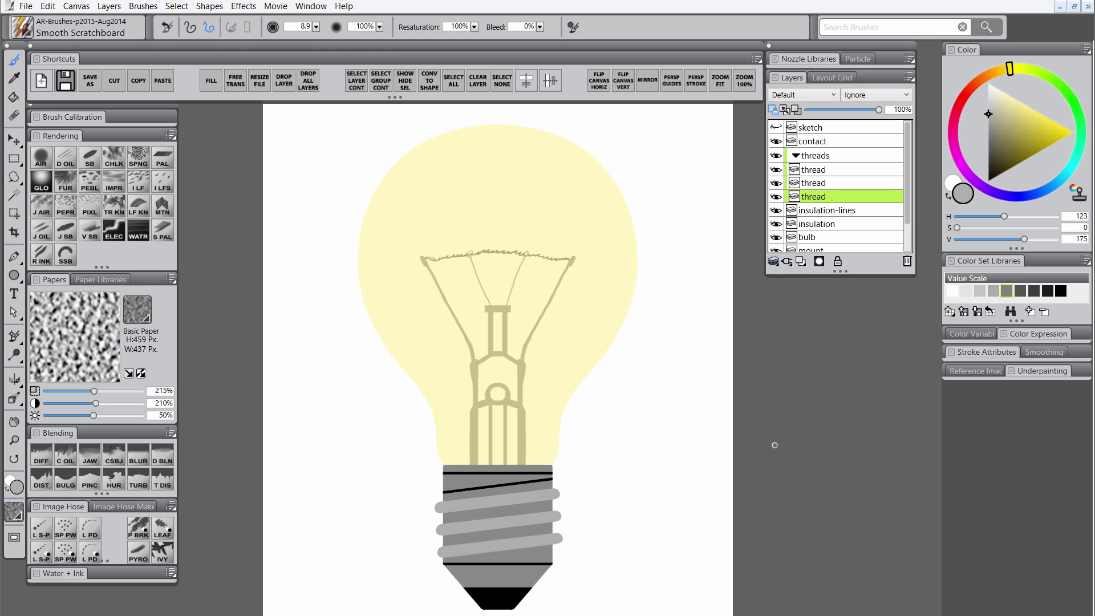
Add a layer mask to the bulb layer and set up the Digital Airbrush with black for painting on it
left_click(821, 236)
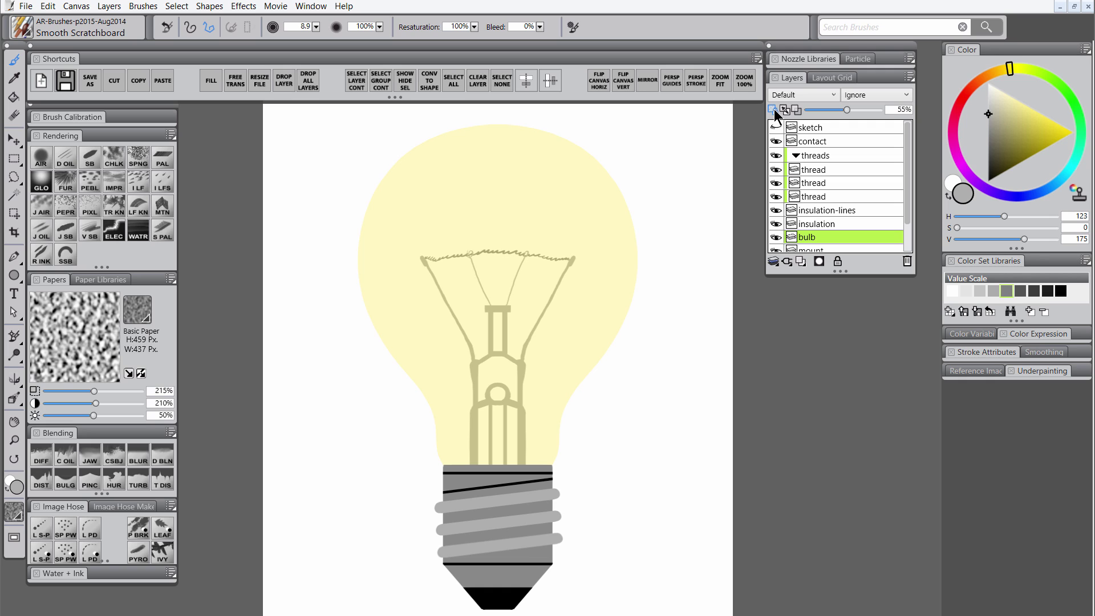
left_click(819, 262)
left_click(988, 181)
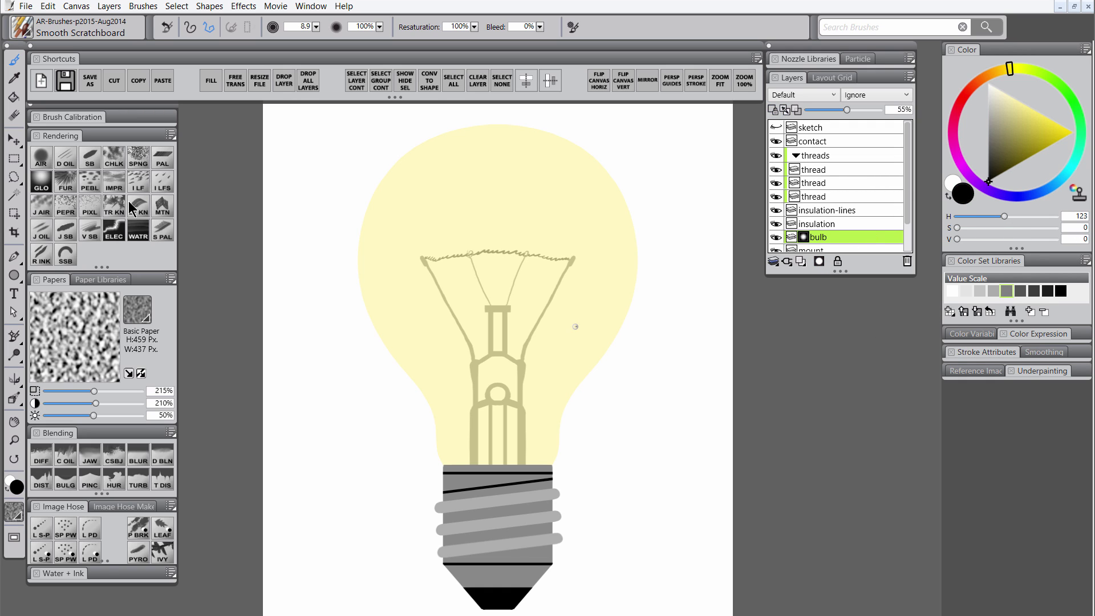
left_click(41, 156)
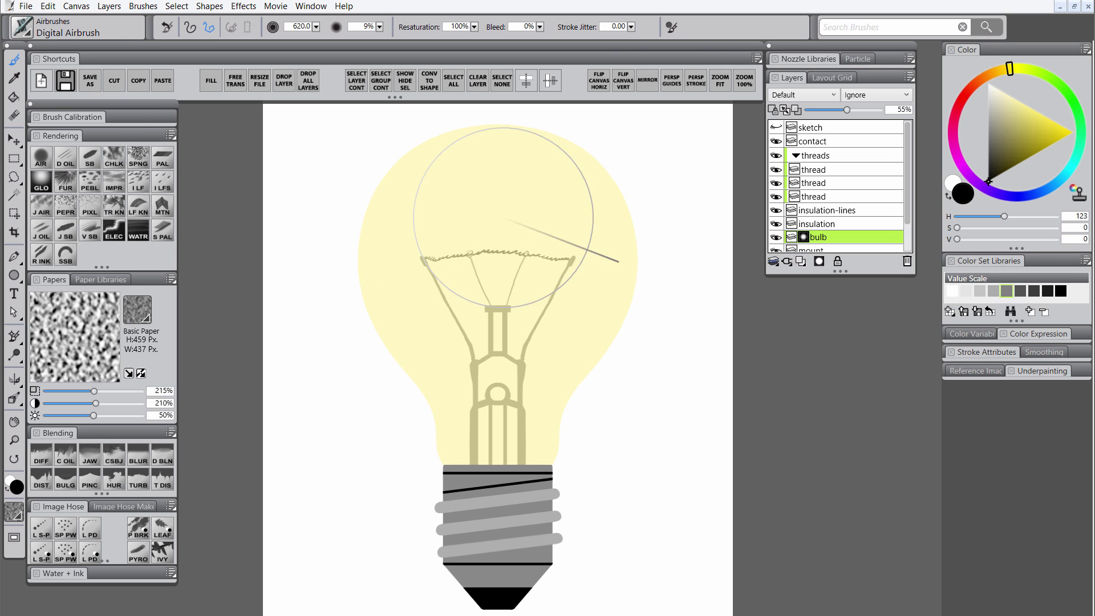
With vertical mirror symmetry on, airbrush the bulb's mask to fade its centre and neck, keeping a soft yellow glow along the edges
left_click(647, 80)
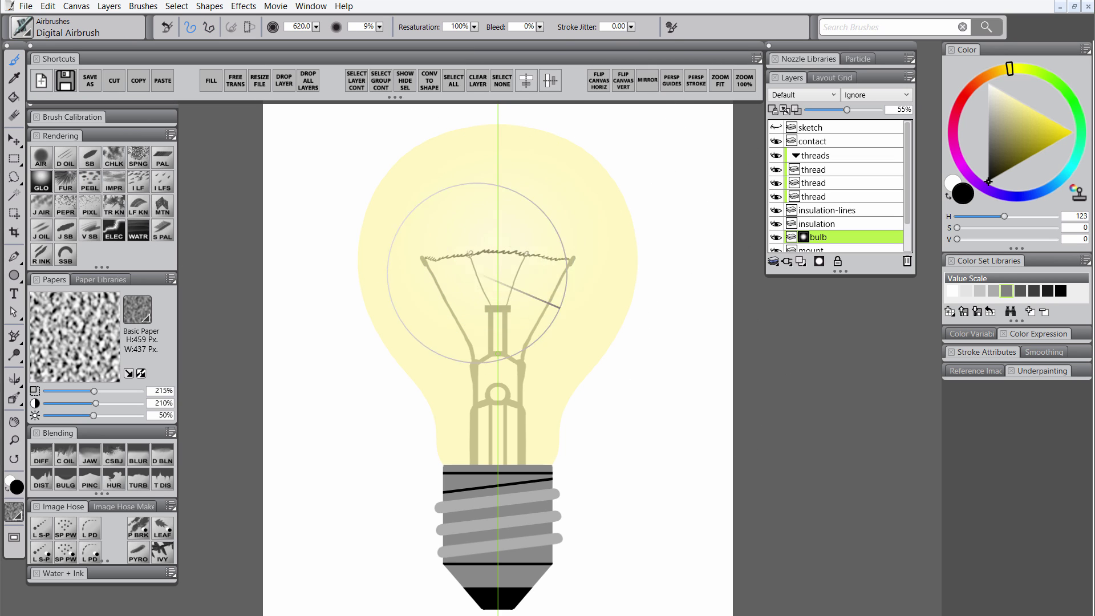
mouse_move(477, 272)
left_mouse_down()
mouse_move(470, 288)
mouse_move(443, 297)
mouse_move(549, 305)
left_mouse_up()
left_click_drag(499, 394, 501, 457)
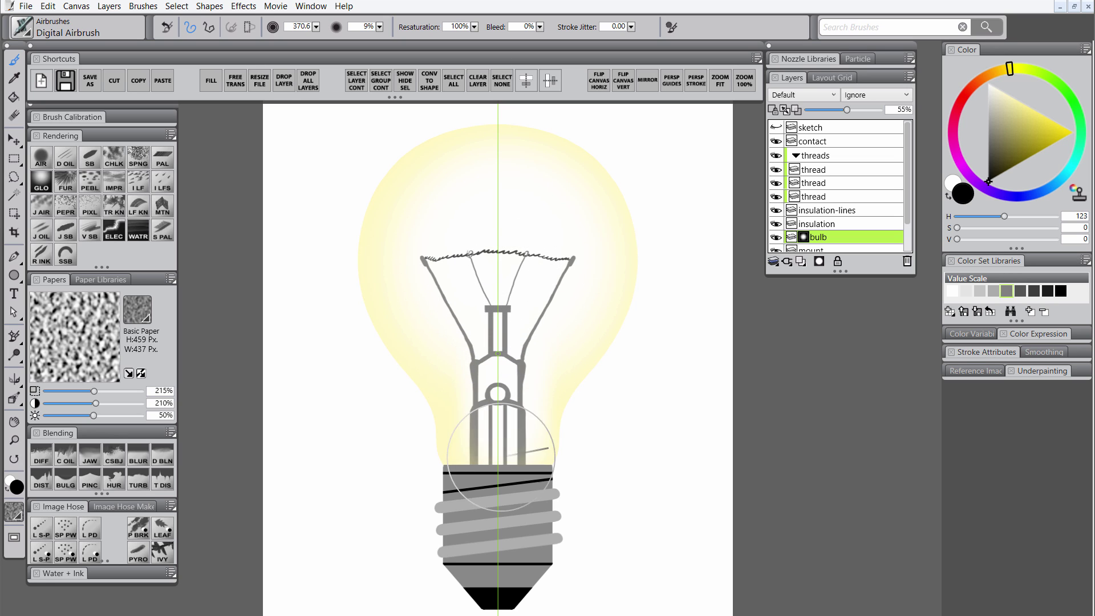
left_click_drag(482, 373, 489, 464)
left_click_drag(459, 346, 469, 372)
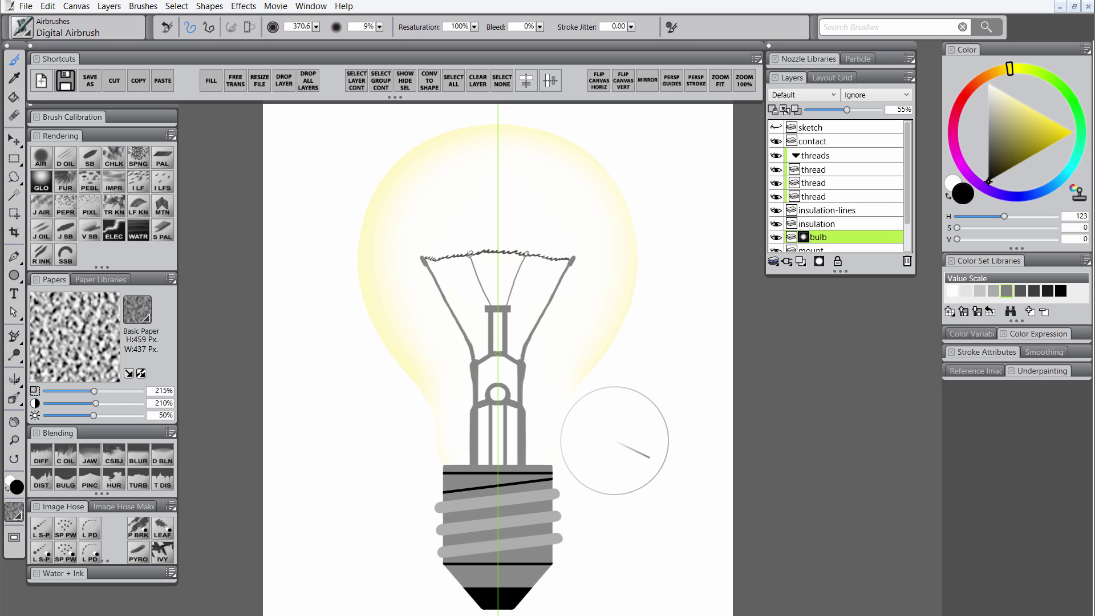
left_click_drag(1002, 153, 965, 37)
left_click_drag(412, 373, 415, 392, "ctrl+alt")
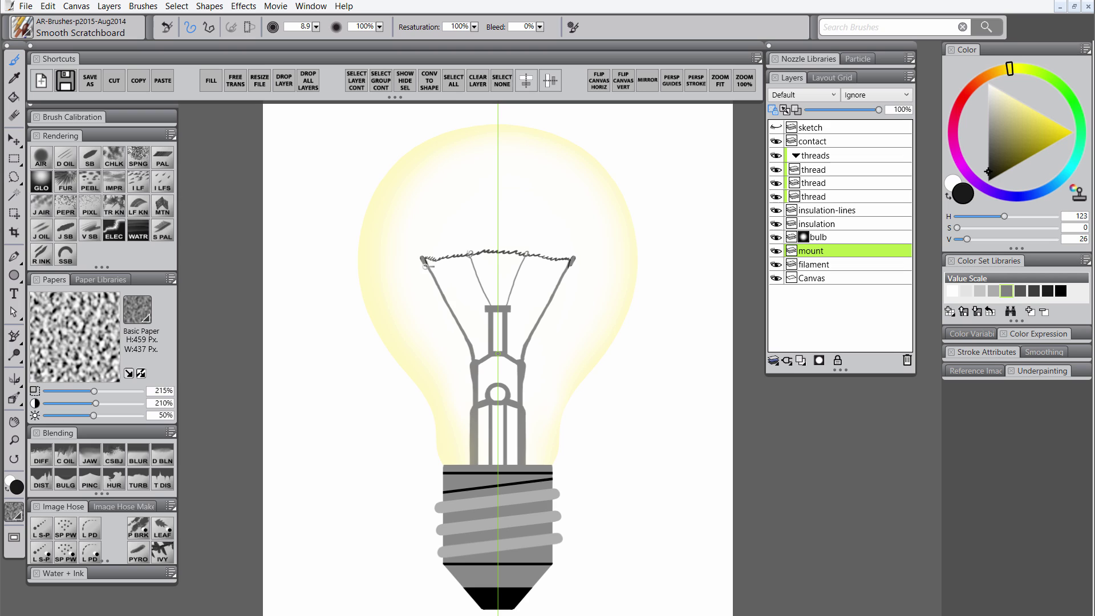
Paint near-black (value 26) shading on the mount layer's support wires, cap, ring and stem with the Smooth Scratchboard brush
mouse_move(423, 259)
left_mouse_down()
mouse_move(478, 360)
mouse_move(476, 402)
left_mouse_up()
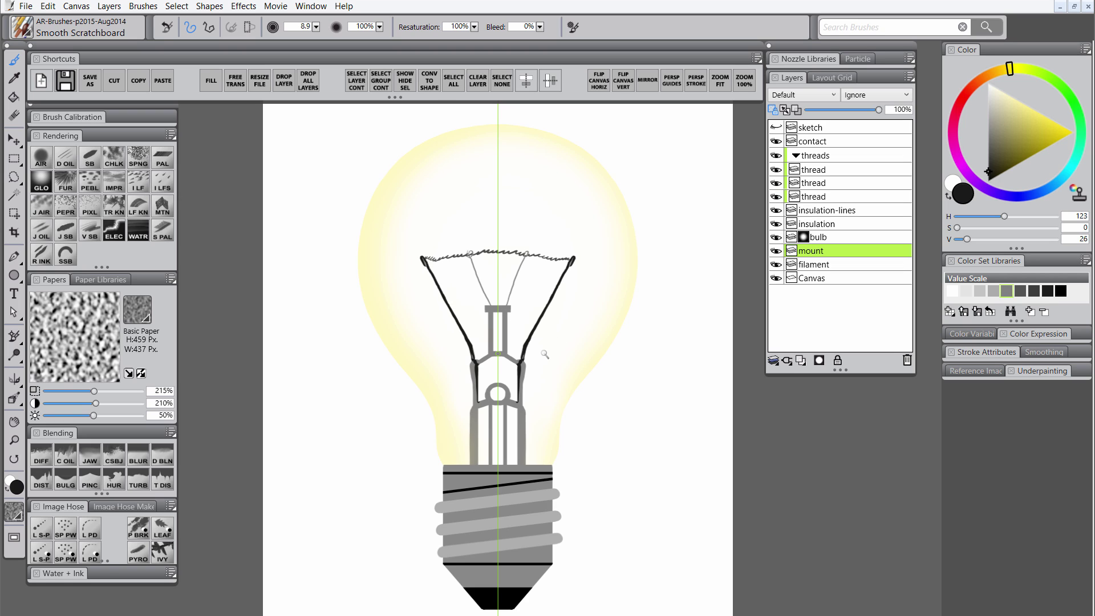
left_click_drag(509, 313, 484, 309)
mouse_move(477, 409)
left_mouse_down()
mouse_move(478, 464)
mouse_move(496, 403)
mouse_move(490, 439)
left_mouse_up()
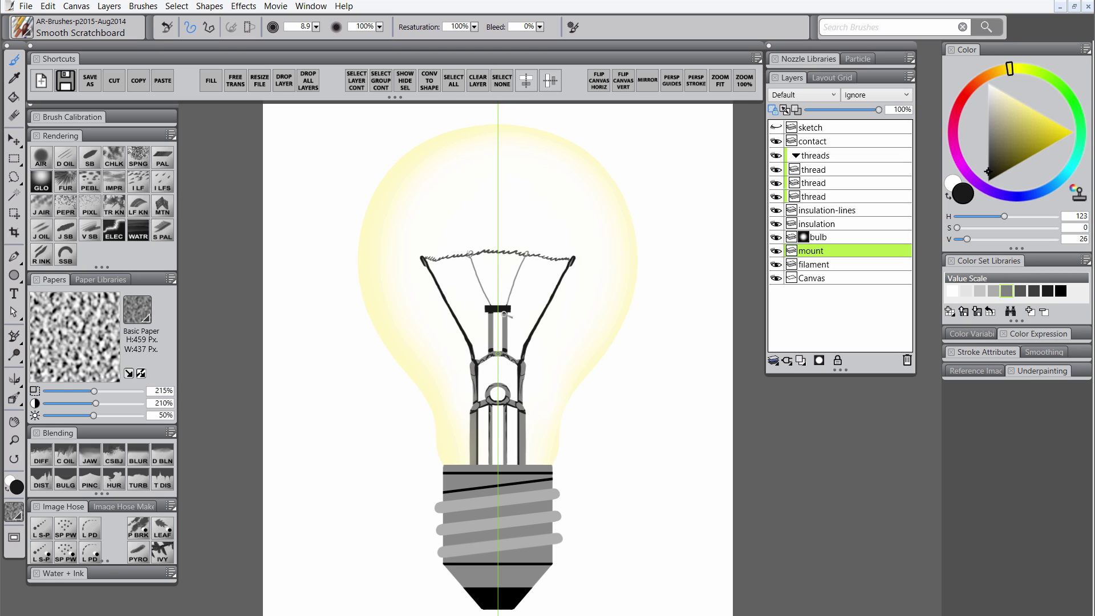
Paint light grey (value 218) highlights along the mount's central rods, ring and stem
left_click(988, 97)
left_click_drag(481, 361, 493, 355)
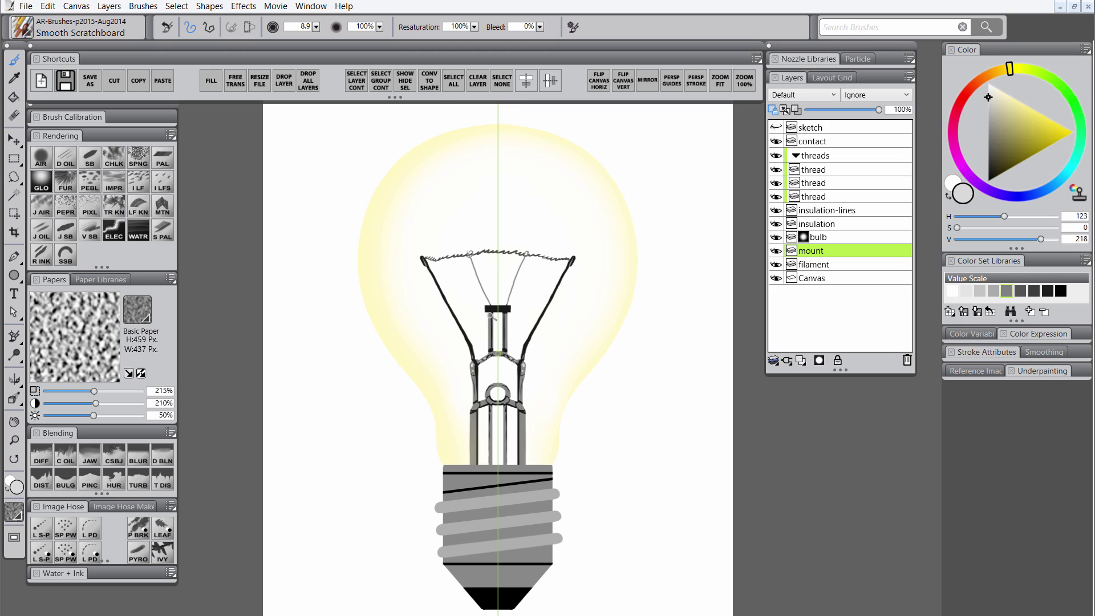
left_click_drag(492, 316, 491, 346)
mouse_move(496, 386)
left_mouse_down()
mouse_move(504, 459)
mouse_move(522, 464)
left_mouse_up()
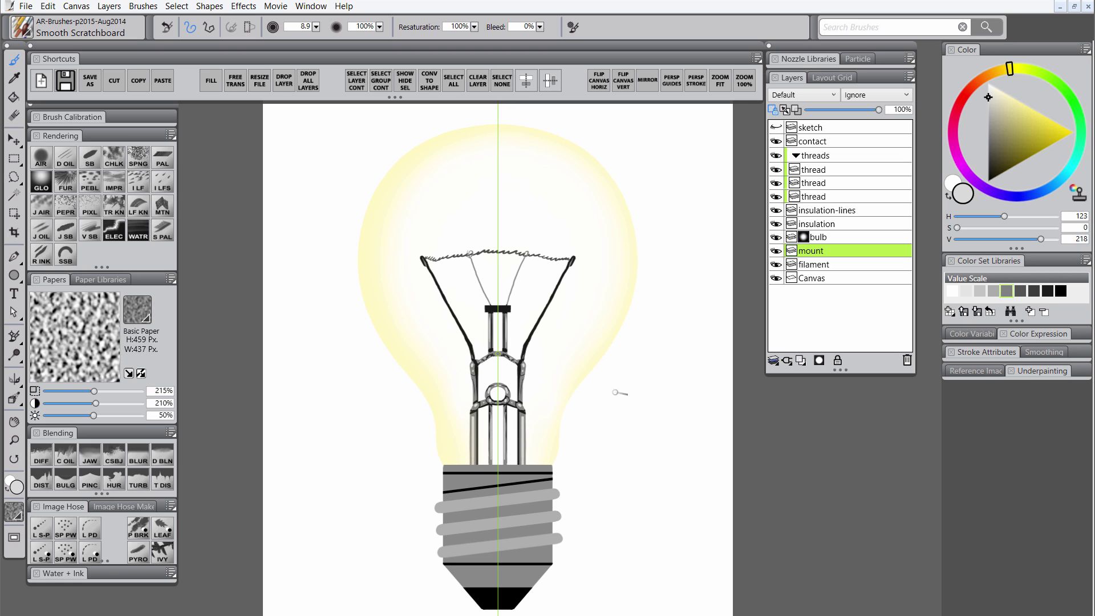
Shade the filament layer's coil with near-black (value 30) and mid-grey (value 166) strokes
left_click(838, 264)
left_click(989, 169)
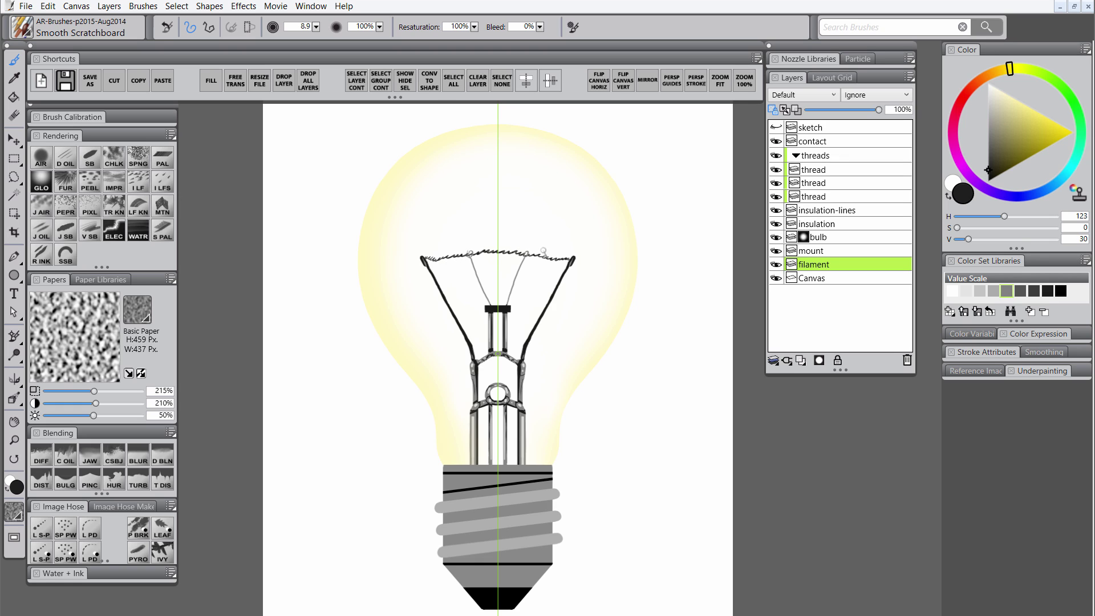
left_click(988, 117)
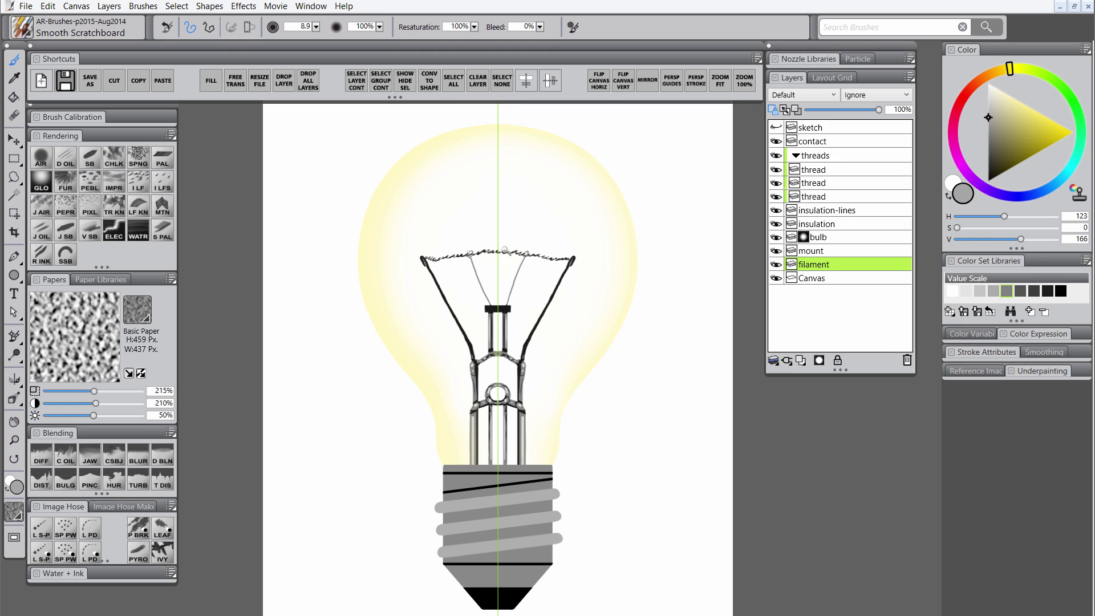
Touch up the mount layer with dark (value 29) and white accents, and turn mirror symmetry off
left_click(827, 250)
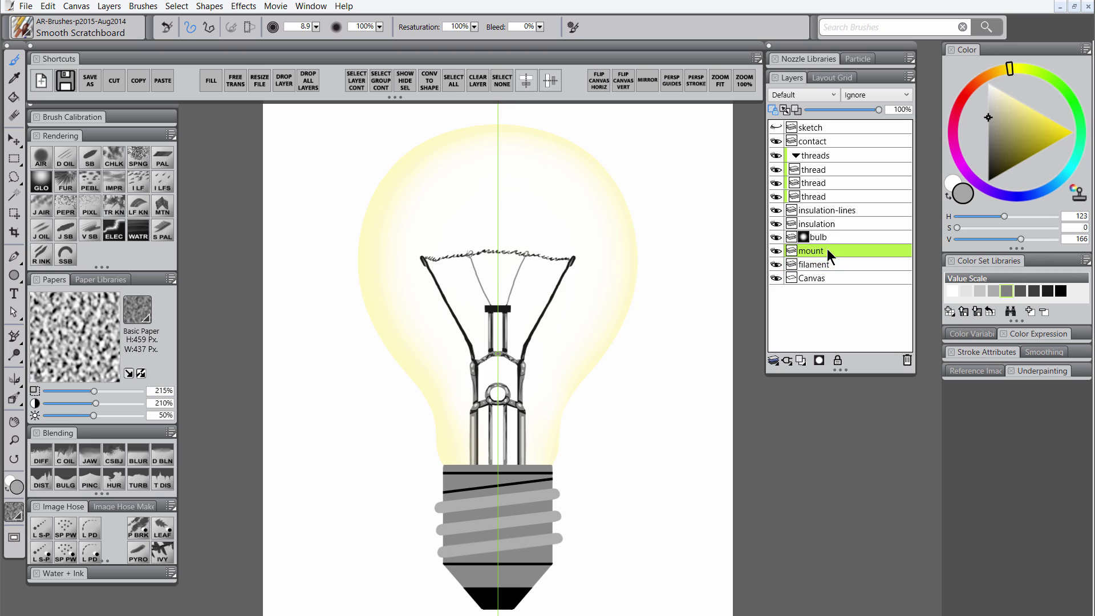
left_click(565, 284, "alt")
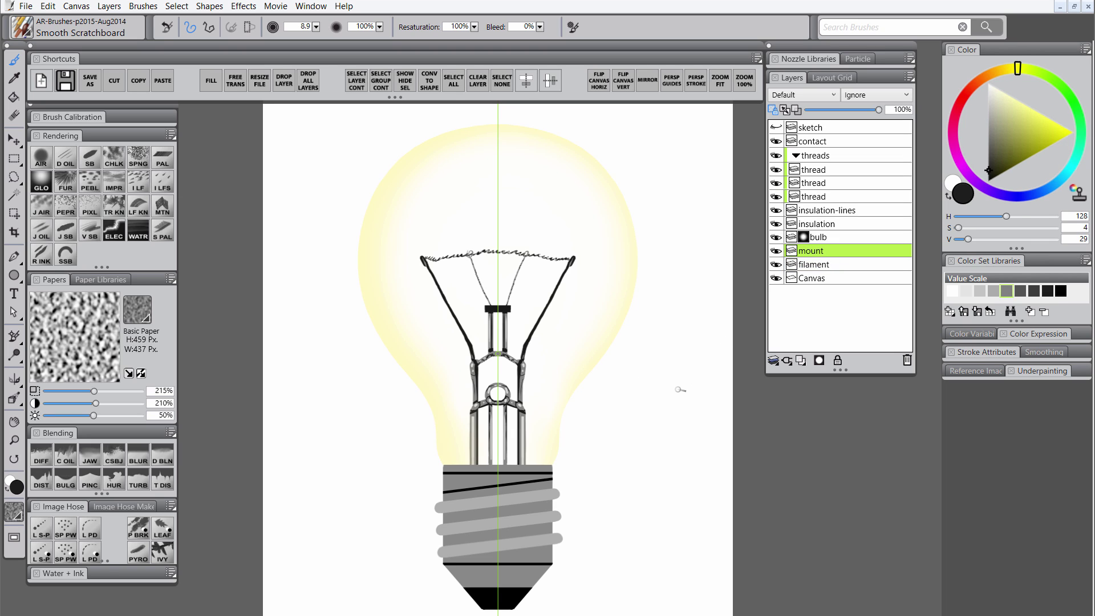
left_click(988, 83)
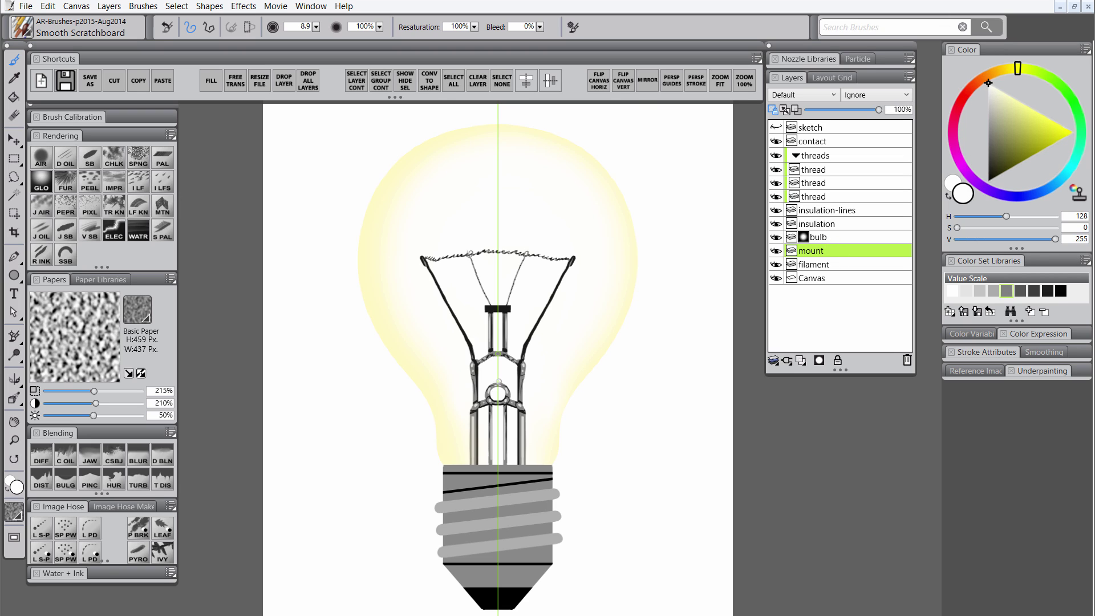
left_click(649, 81)
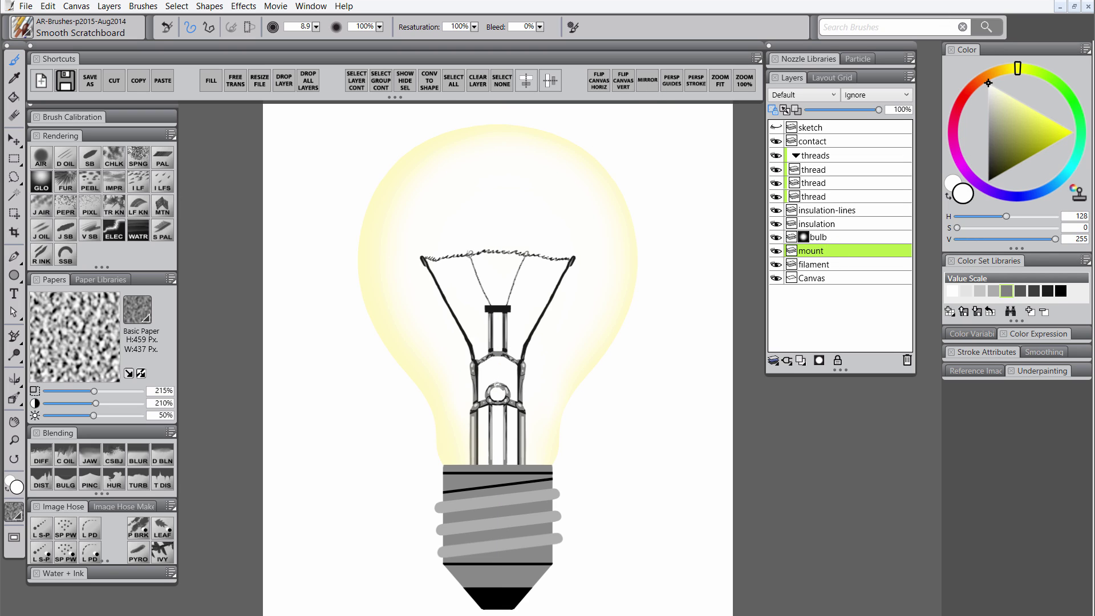
left_click(531, 402)
Airbrush dark grey (value 58) shading along the edges of all three thread layers with the Digital Airbrush
left_click_drag(703, 398, 694, 399)
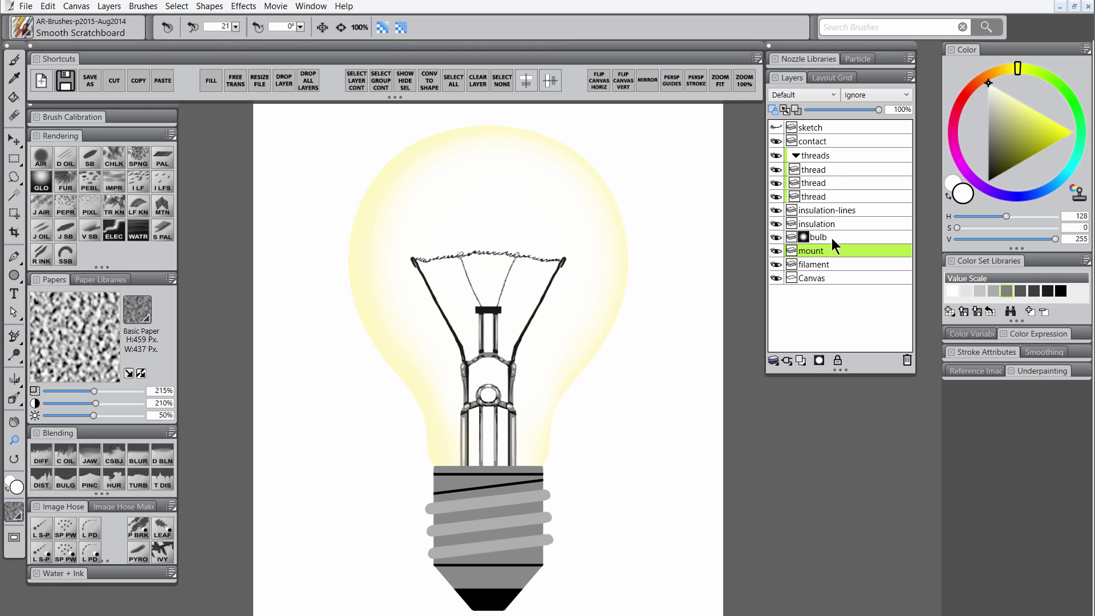
left_click(834, 170)
left_click(41, 157)
left_click(988, 159)
key("bracketright")
mouse_move(434, 561)
left_mouse_down()
mouse_move(539, 543)
mouse_move(435, 563)
left_mouse_up()
left_click(834, 183)
mouse_move(541, 520)
left_mouse_down()
mouse_move(411, 543)
mouse_move(496, 503)
mouse_move(551, 495)
left_mouse_up()
left_click(812, 197)
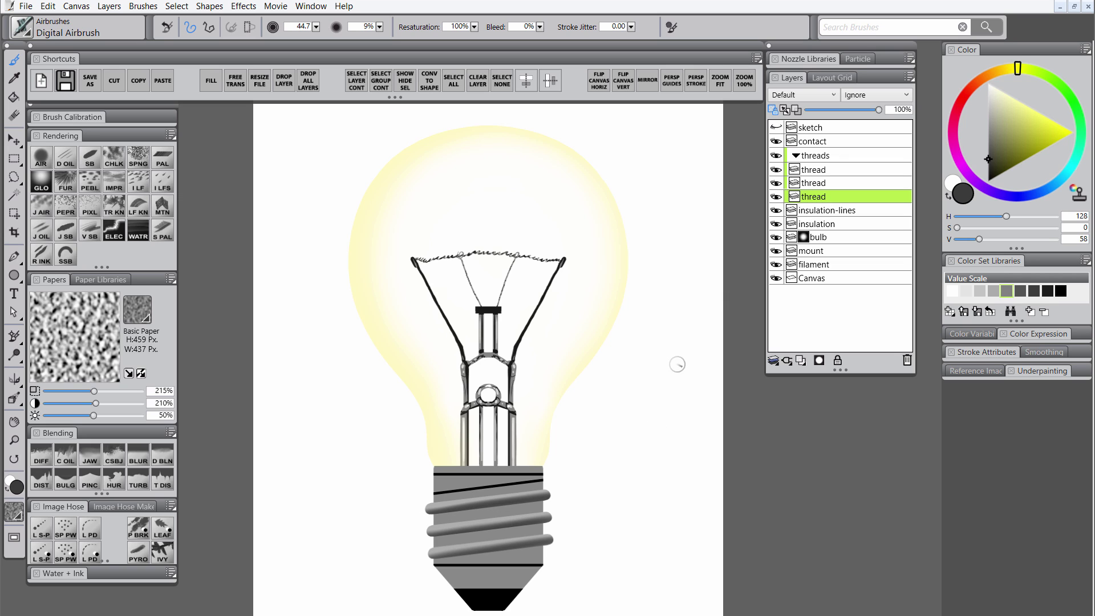
Airbrush white highlights along each of the three threads with a brush size of about 20
left_click(622, 415, "alt")
key("bracketleft")
key("bracketleft")
left_click_drag(438, 507, 546, 488)
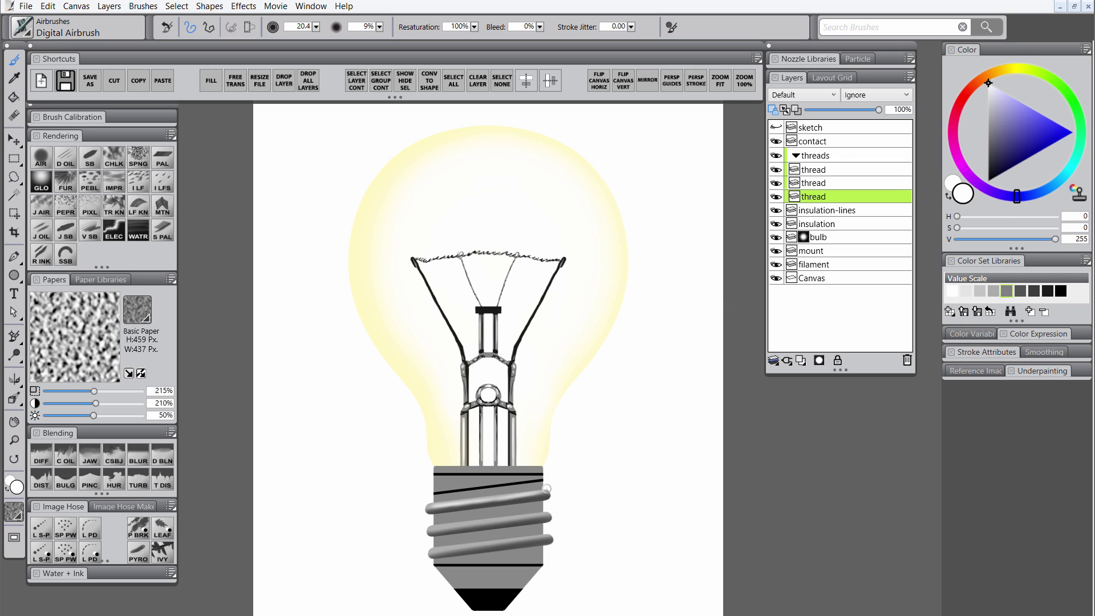
left_click_drag(431, 527, 539, 515)
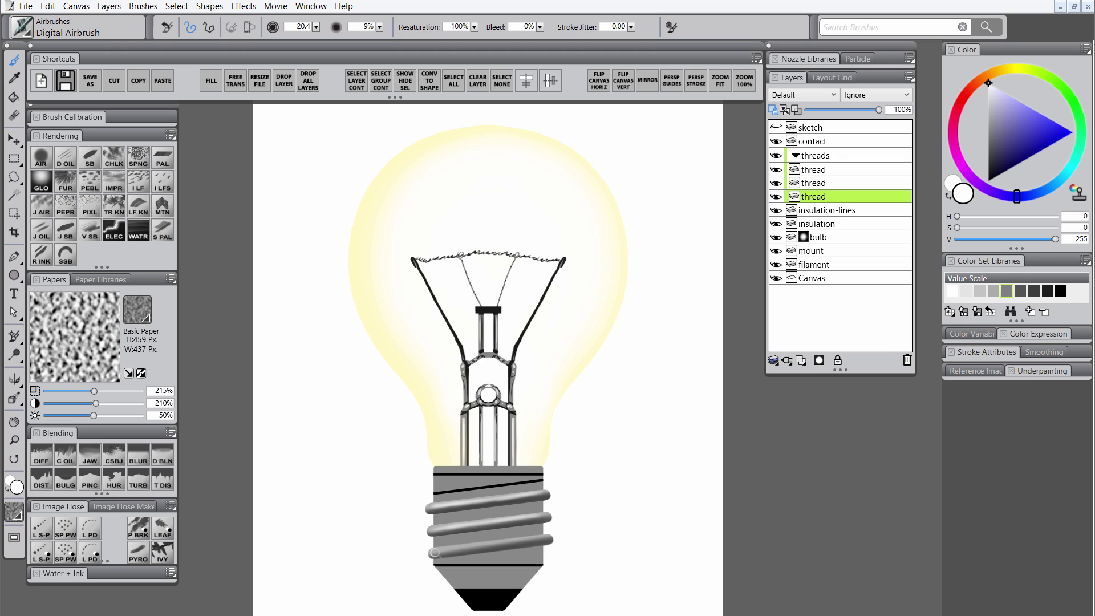
left_click(812, 169)
left_click_drag(435, 552, 535, 537)
Collapse the threads group into a single layer and add a white highlight along the lowest thread
left_click(825, 159)
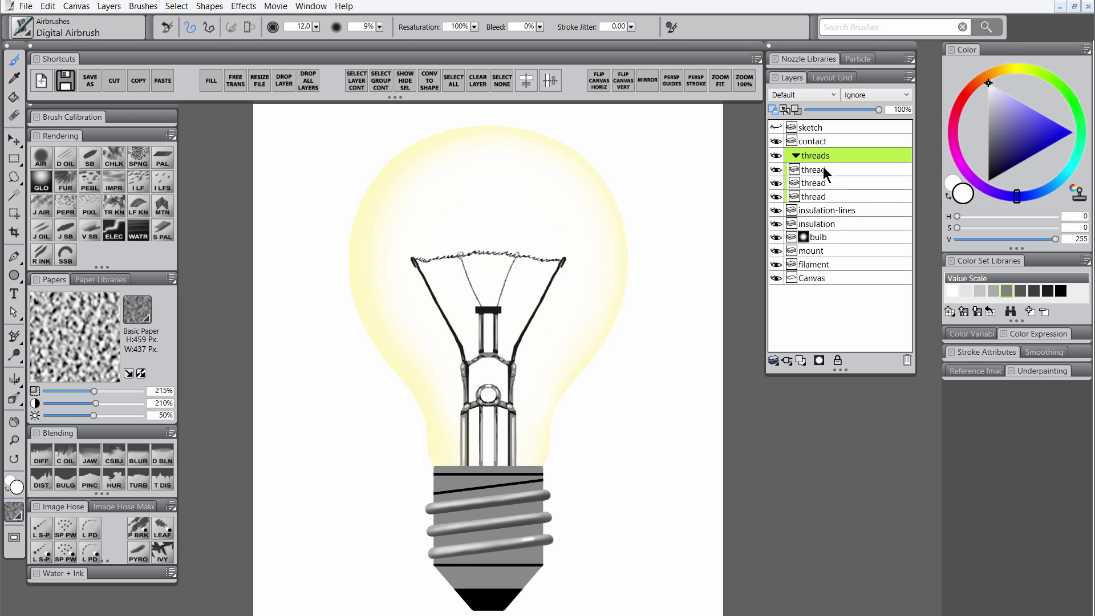
key("ctrl+e")
left_click(821, 155)
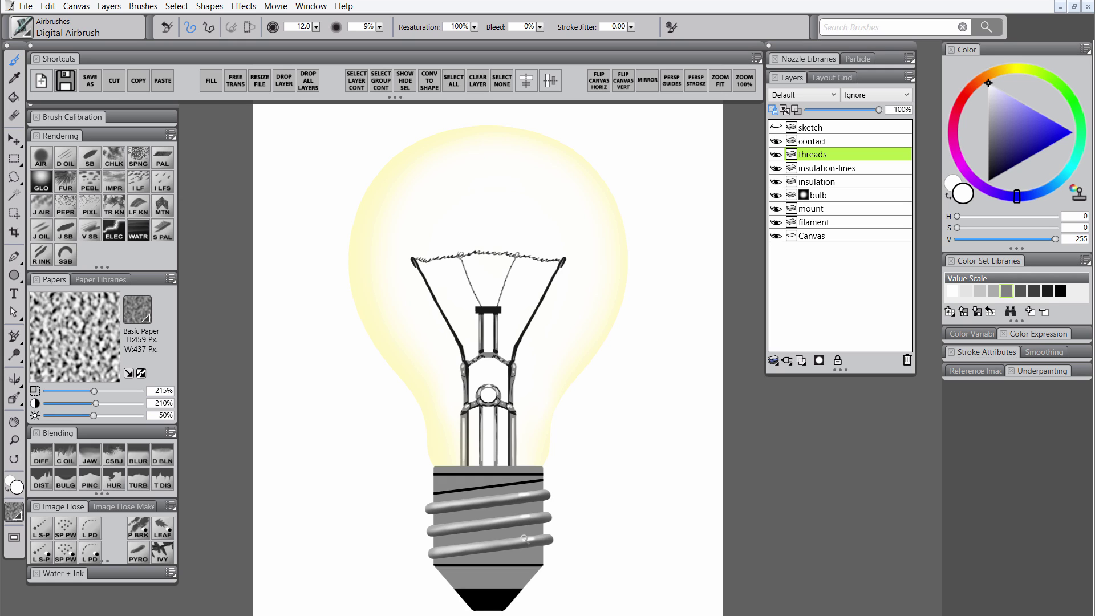
left_click_drag(498, 544, 517, 541)
Airbrush dark grey (value 74) shading and light grey reflections across the insulation layer's metal base
left_click(847, 178)
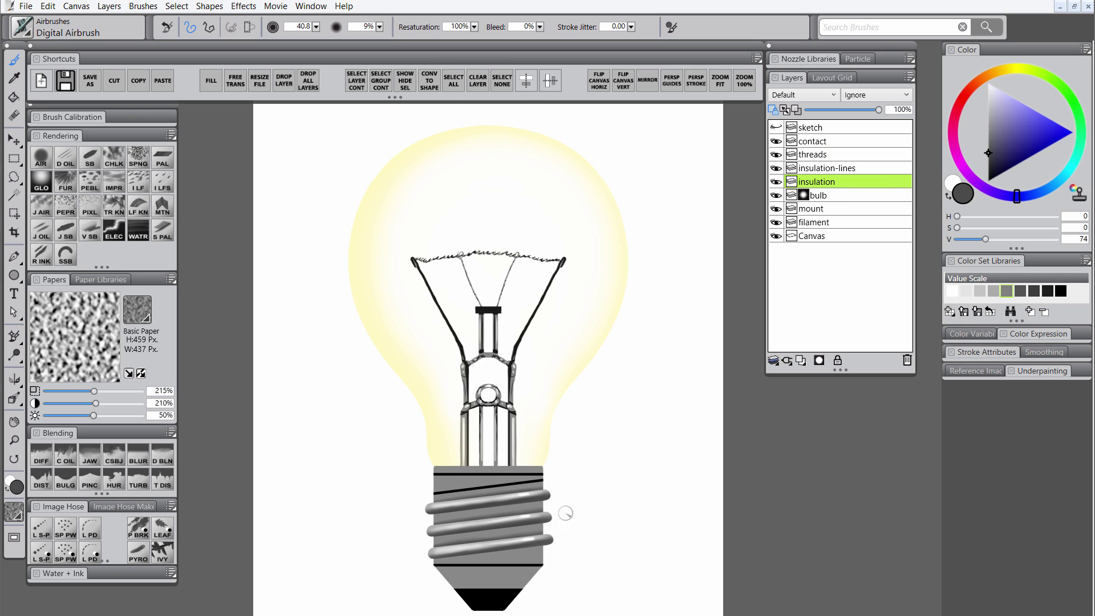
mouse_move(445, 479)
left_mouse_down()
mouse_move(450, 585)
mouse_move(554, 476)
left_mouse_up()
left_click(988, 98)
key("]")
mouse_move(443, 469)
left_mouse_down()
mouse_move(535, 469)
mouse_move(522, 555)
left_mouse_up()
Sample the black of the contact and airbrush deep shadows down the metal base on the insulation layer
left_click(488, 596, "alt")
mouse_move(488, 476)
left_mouse_down()
mouse_move(511, 485)
mouse_move(491, 573)
left_mouse_up()
key("]")
mouse_move(444, 482)
left_mouse_down()
mouse_move(455, 579)
mouse_move(527, 570)
left_mouse_up()
Airbrush white reflections on the metal base's body and along its top rim and lower edge with a smaller brush
key("[")
left_click(987, 84)
mouse_move(489, 485)
left_mouse_down()
mouse_move(518, 479)
mouse_move(520, 501)
left_mouse_up()
mouse_move(490, 536)
left_mouse_down()
mouse_move(526, 532)
mouse_move(522, 554)
left_mouse_up()
left_click_drag(508, 572, 513, 582)
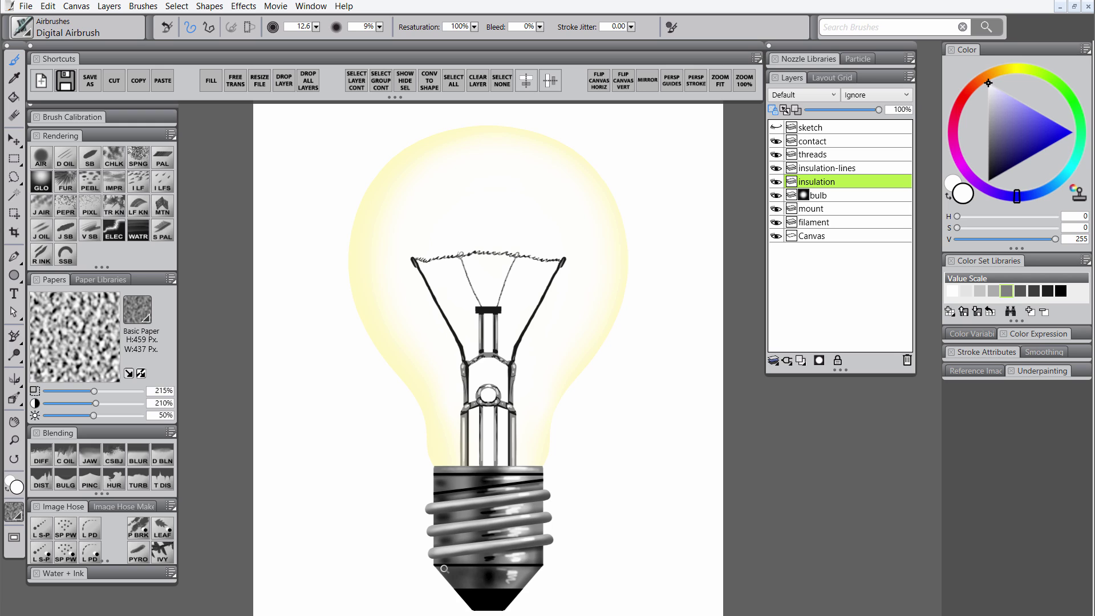
left_click_drag(443, 568, 489, 568)
left_click_drag(437, 468, 514, 467)
left_click_drag(454, 488, 516, 483)
Airbrush black shadows along the undersides and ends of the threads on the threads layer, using brush size 20
left_click(828, 156)
left_click(988, 181)
left_click(41, 158)
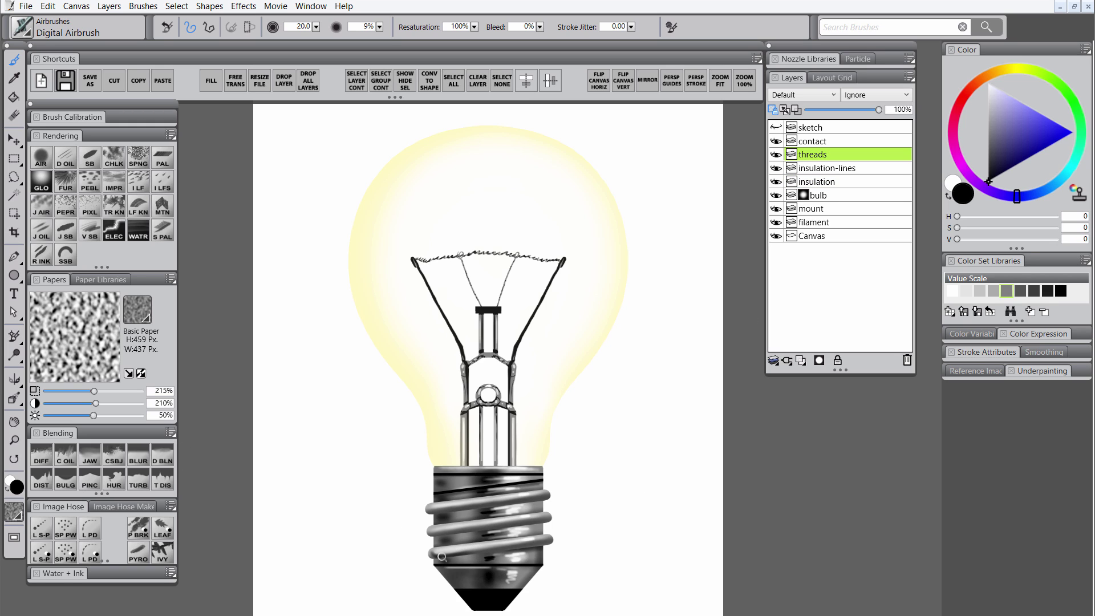
left_click_drag(442, 557, 535, 546)
left_click_drag(430, 536, 546, 522)
left_click_drag(430, 512, 547, 499)
mouse_move(533, 522)
left_mouse_down()
mouse_move(551, 518)
mouse_move(551, 541)
left_mouse_up()
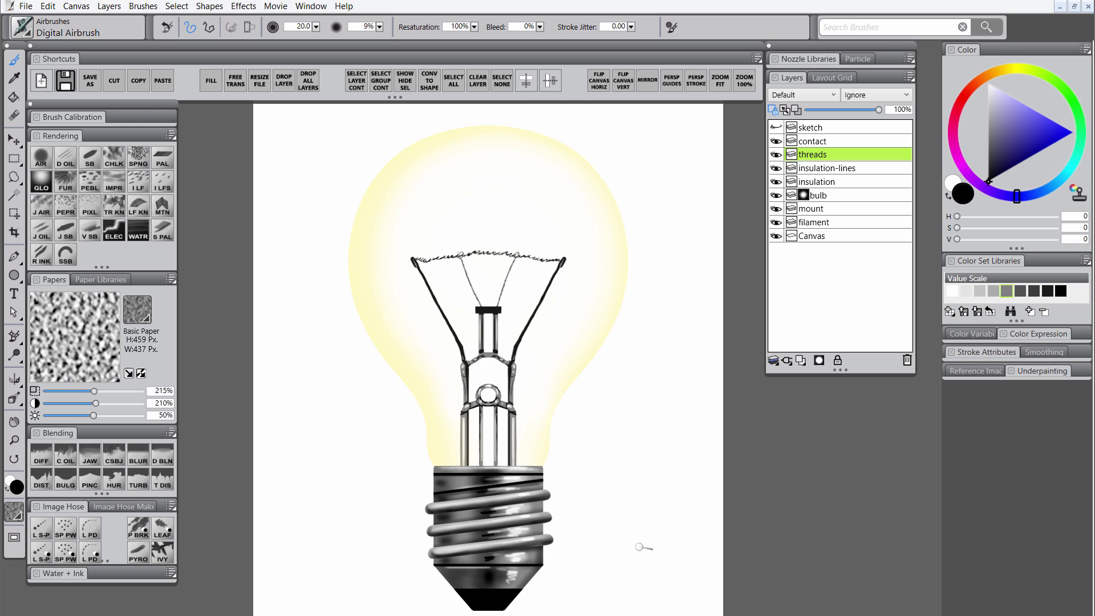
Select the insulation-lines layer and soften its lines with near-white (value 246) airbrush highlights at brush size 20
key("]")
key("]")
key("]")
left_click(826, 168)
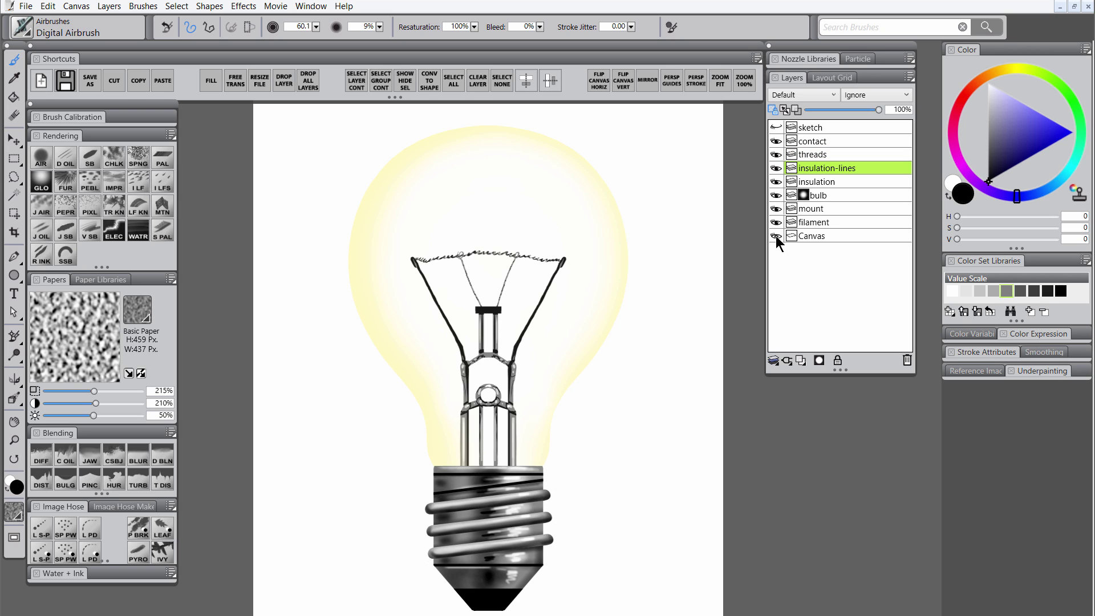
key("bracketleft")
key("bracketleft")
key("bracketleft")
key("bracketleft")
key("bracketleft")
key("bracketleft")
key("bracketleft")
key("bracketleft")
key("bracketleft")
key("bracketleft")
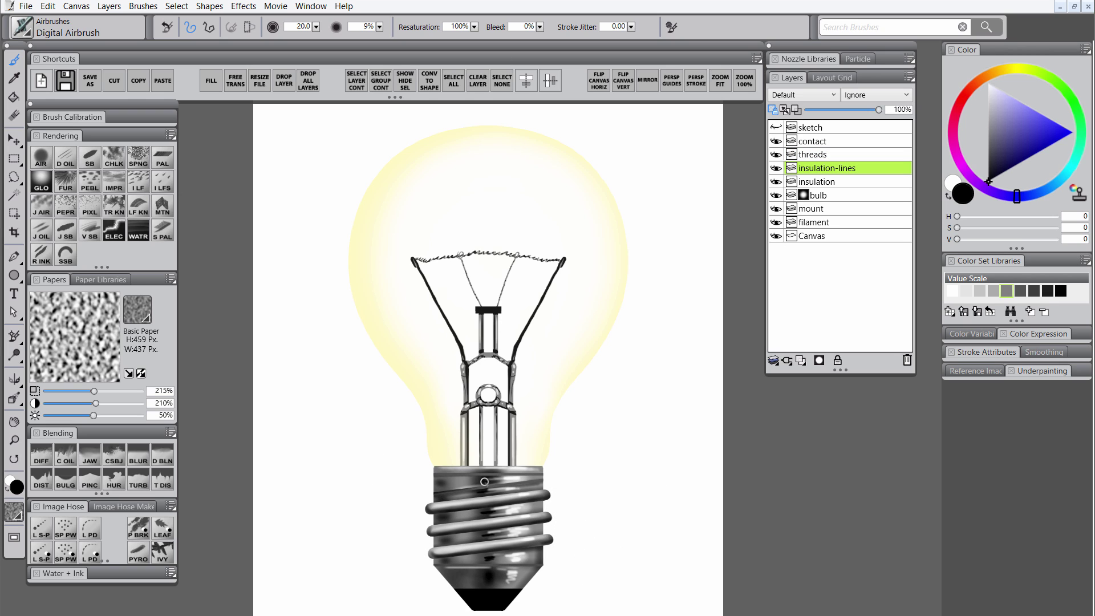
left_click(559, 474, "alt")
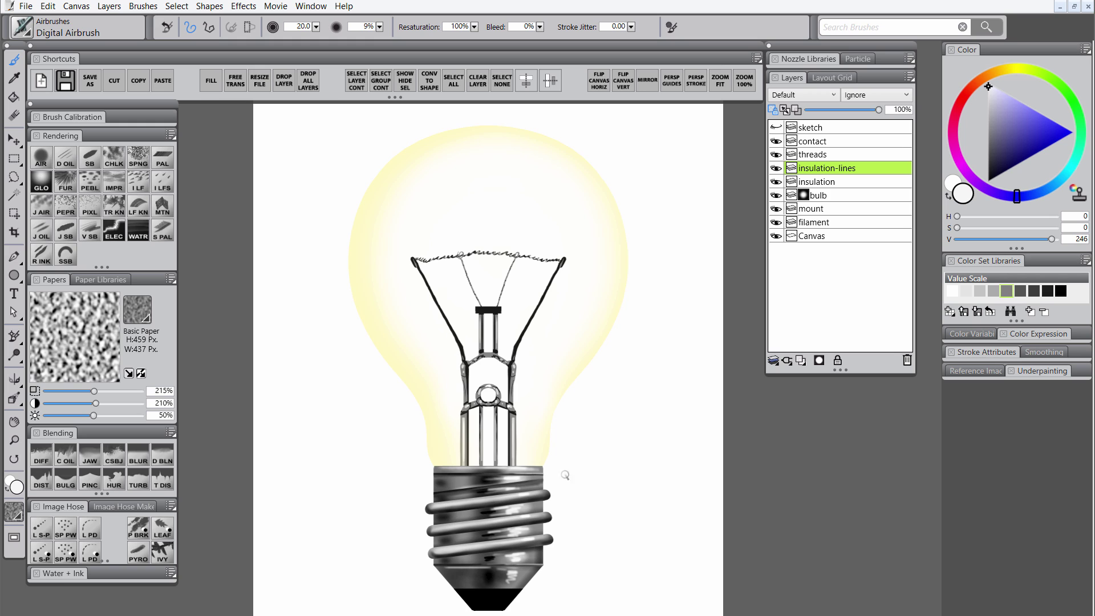
Darken the threads layer with broad soft near-black (value 3) airbrush strokes at brush size 224
left_click(824, 154)
left_click(491, 556, "alt")
left_click_drag(461, 496, 494, 497)
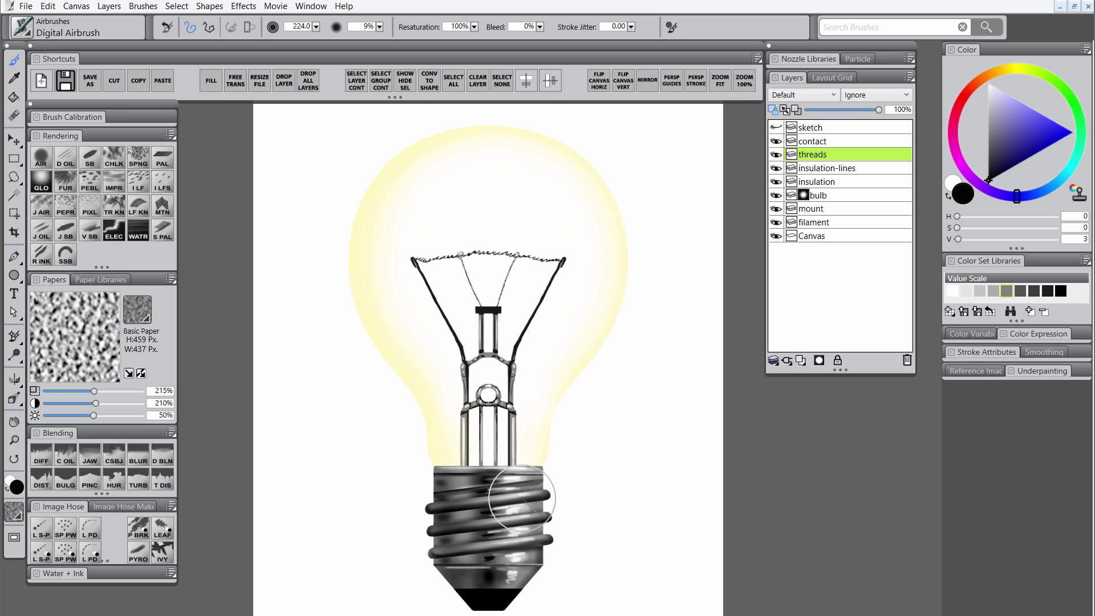
Reduce the airbrush to size 16.5 and paint light grey (value 213) and white highlights back onto the threads
left_click(476, 494, "alt")
key("bracketleft")
key("bracketleft")
key("bracketleft")
key("bracketleft")
key("bracketleft")
key("bracketleft")
key("bracketleft")
key("bracketleft")
key("bracketleft")
key("bracketleft")
key("bracketleft")
key("bracketleft")
key("bracketleft")
key("bracketleft")
key("bracketleft")
key("bracketleft")
key("bracketleft")
key("bracketleft")
key("bracketleft")
key("bracketleft")
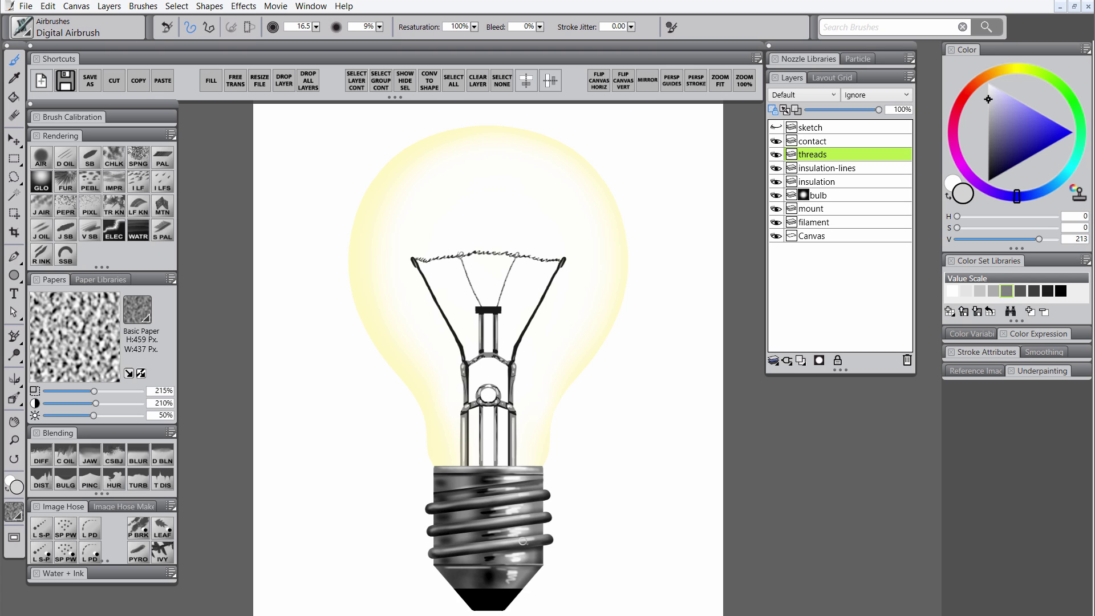
left_click_drag(987, 119, 973, 60)
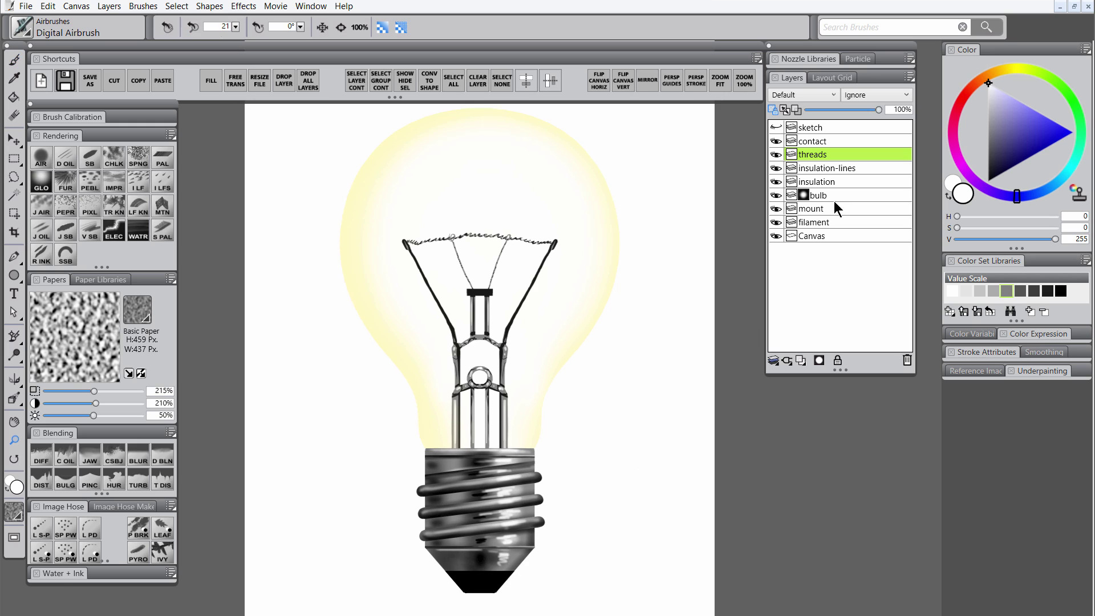
Smear the highlights on the insulation layer with the Coarse Oily Blender at size 78
left_click(829, 181)
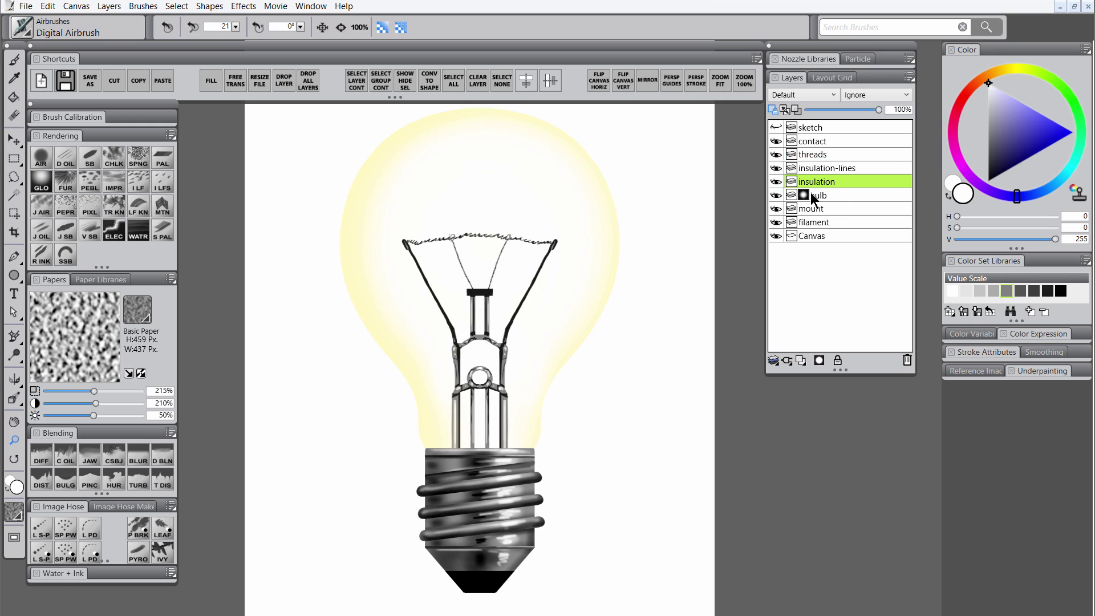
left_click(65, 456)
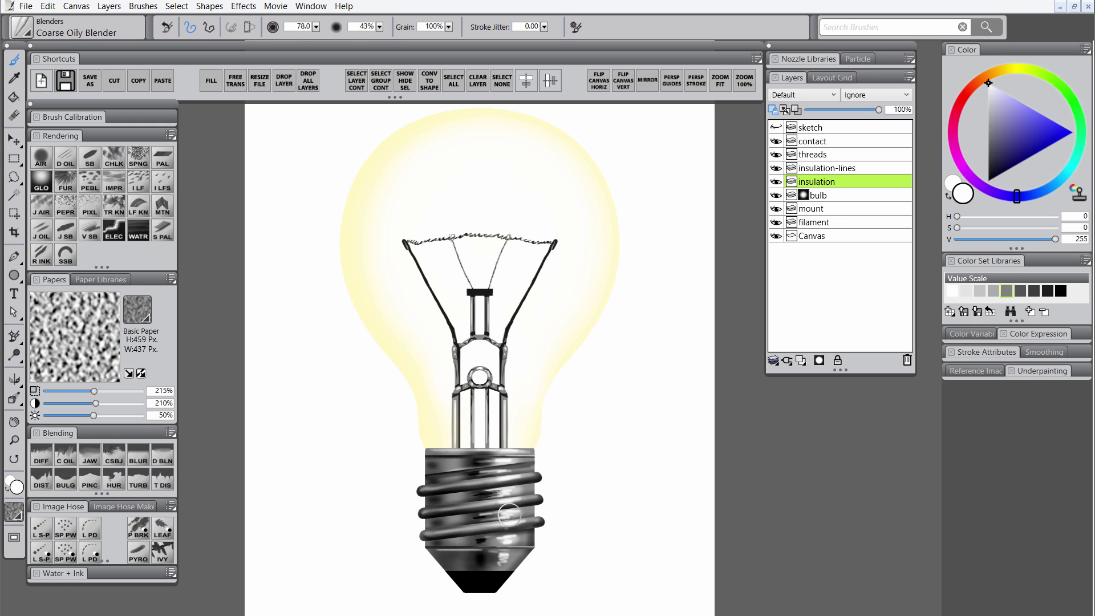
mouse_move(506, 538)
left_mouse_down()
mouse_move(477, 540)
mouse_move(498, 538)
mouse_move(505, 548)
mouse_move(473, 557)
mouse_move(503, 557)
left_mouse_up()
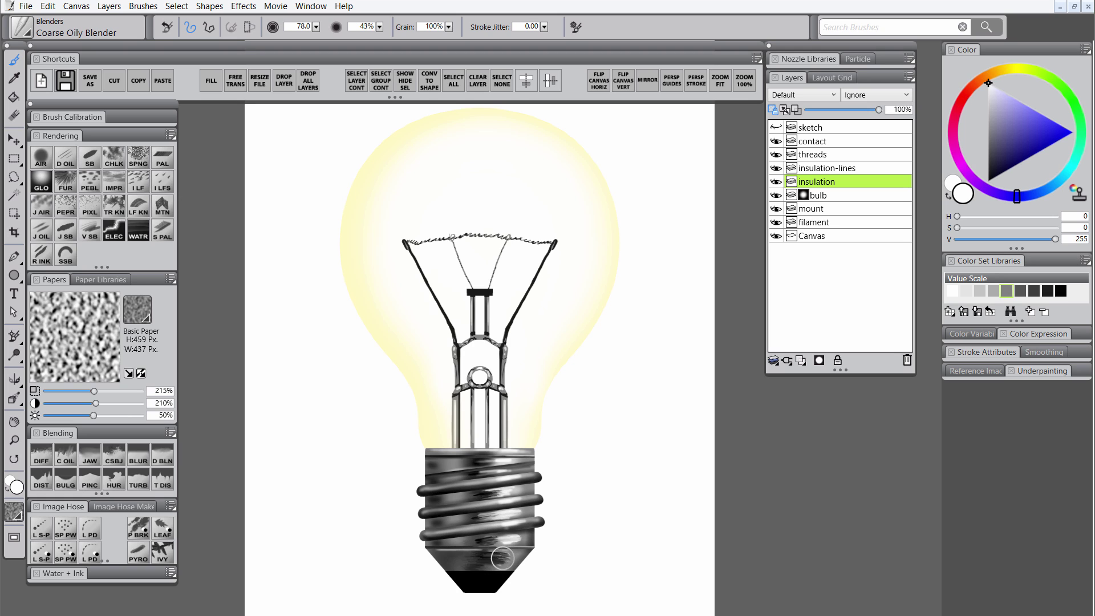
left_click_drag(503, 471, 468, 463)
Select the threads layer and blend its highlights with the Coarse Oily Blender at size 23.3
left_click(829, 155)
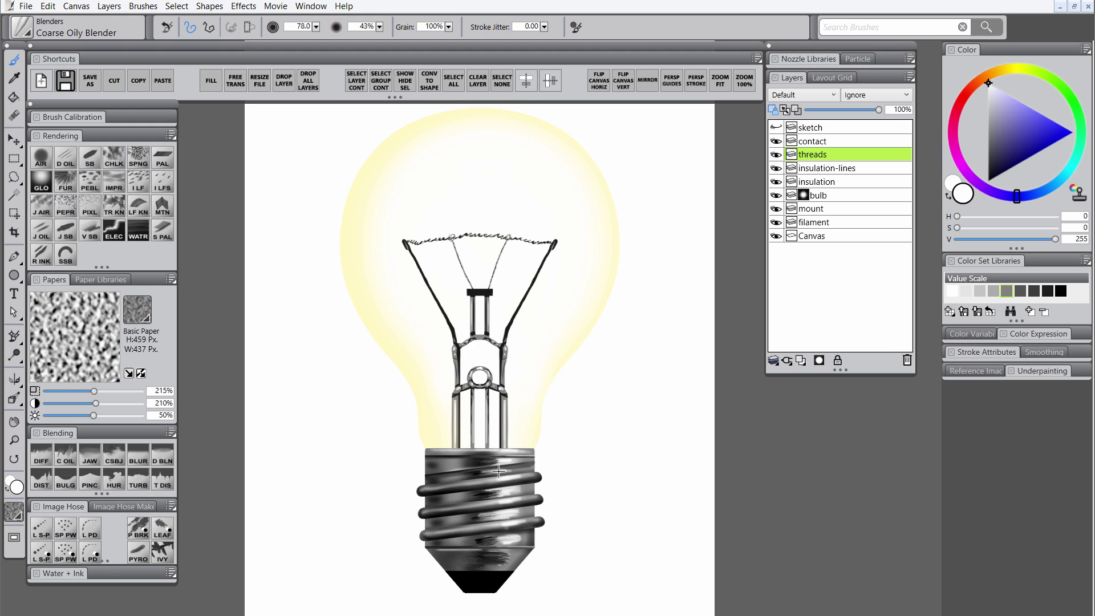
key("]")
mouse_move(509, 480)
left_mouse_down()
mouse_move(472, 486)
mouse_move(521, 478)
left_mouse_up()
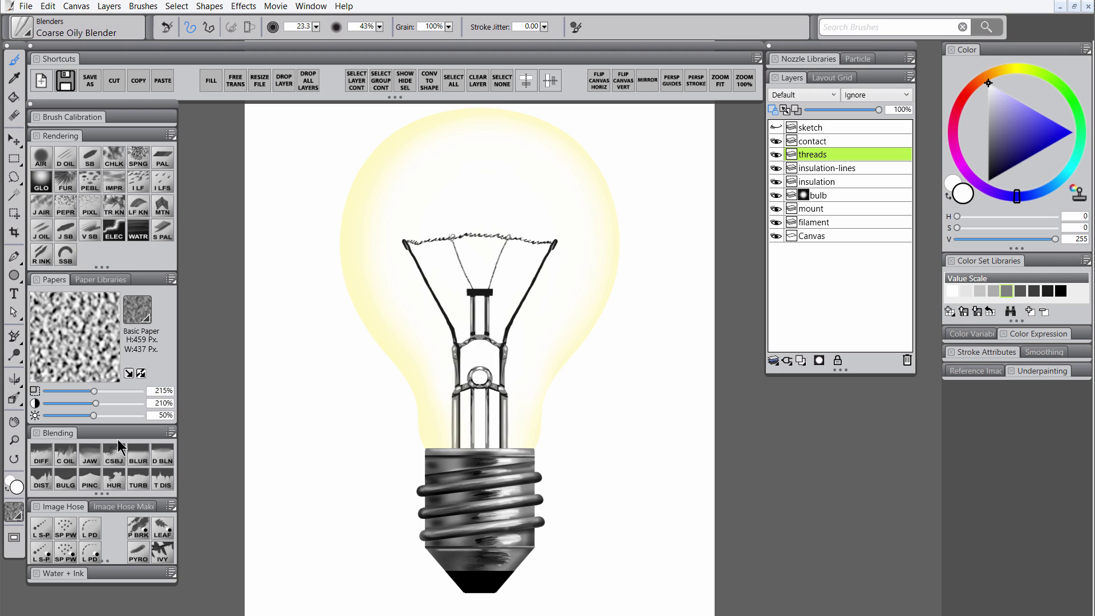
Soften the insulation layer with Diffuse Blur at size 64.1 and sample light grey (value 210) for the Detail Oils Brush at size 11.3
left_click(14, 440)
left_click(542, 536, "alt")
left_click(542, 536)
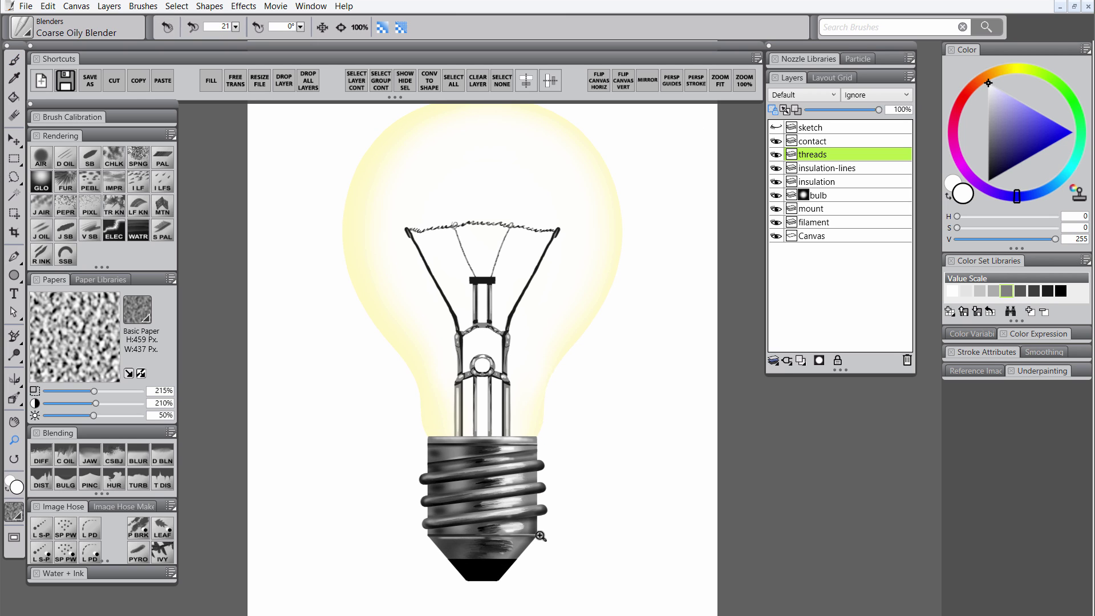
key("b")
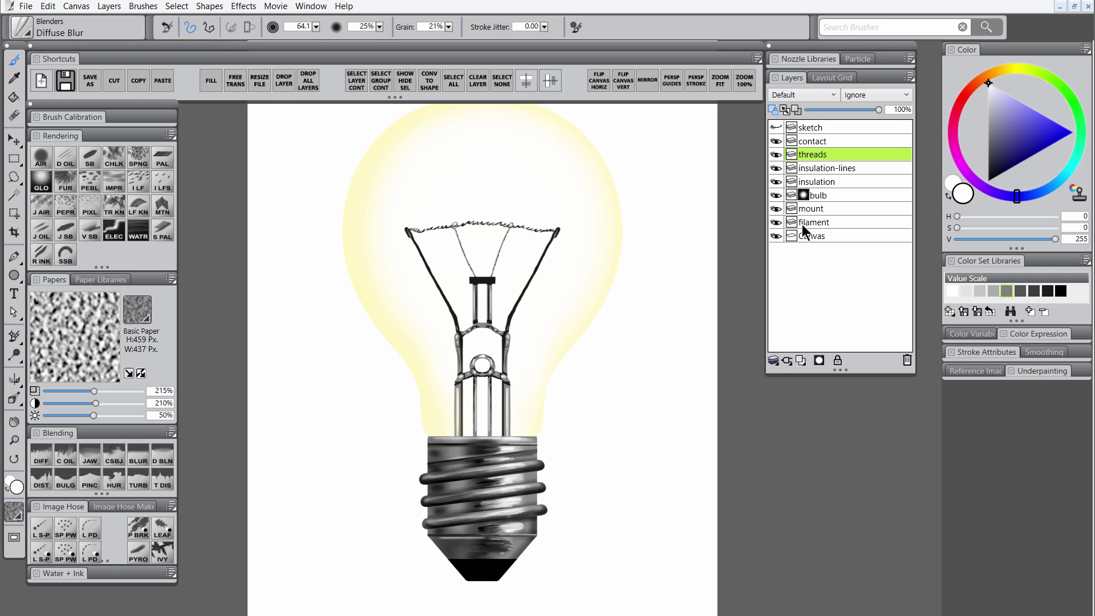
left_click(832, 181)
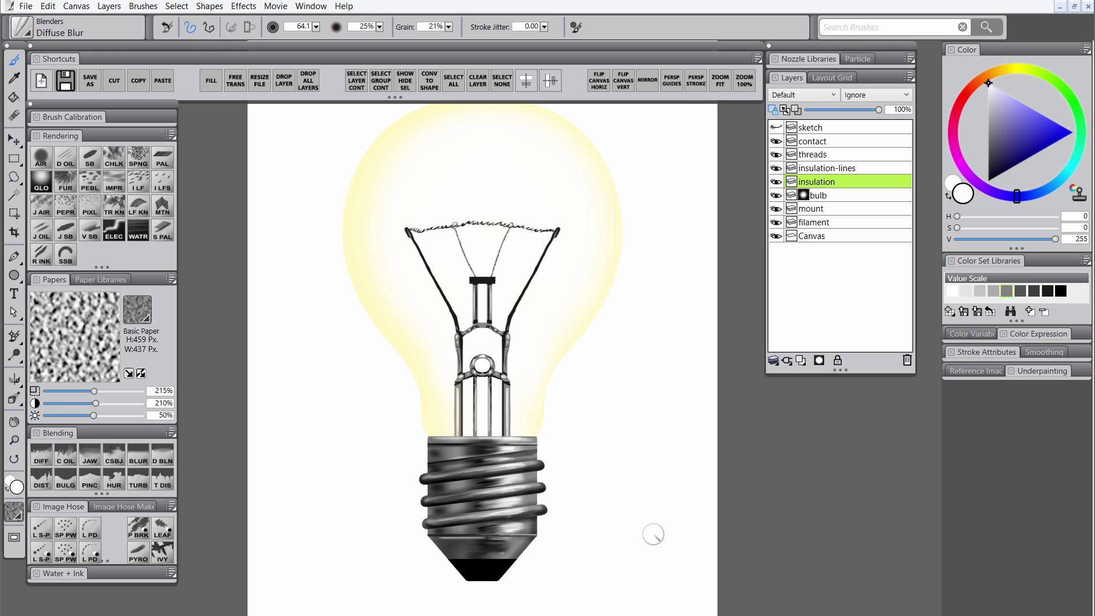
left_click(72, 159)
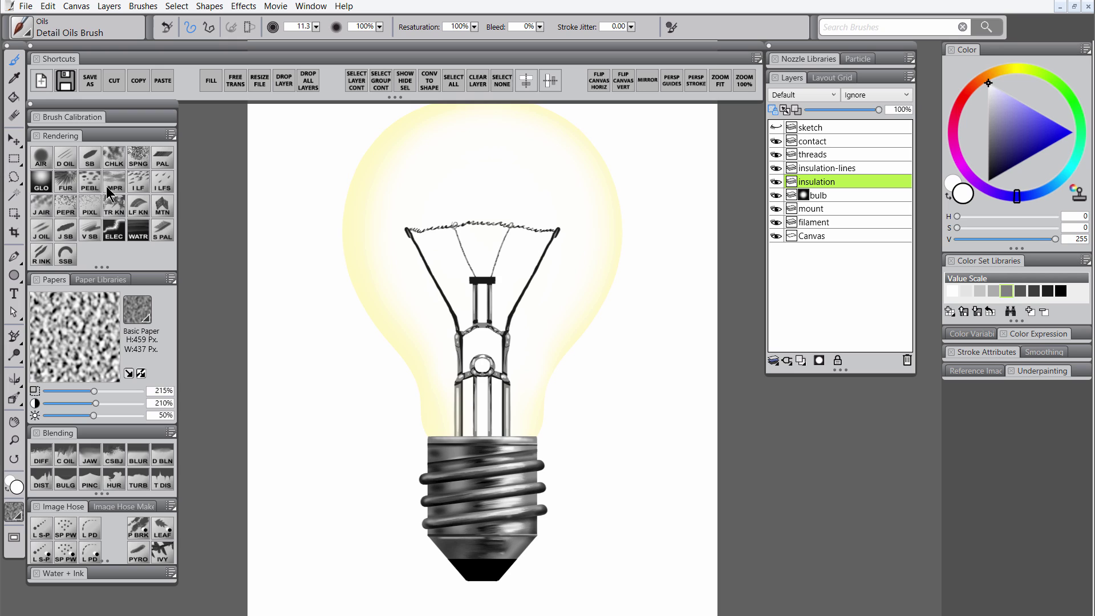
left_click(521, 530, "alt")
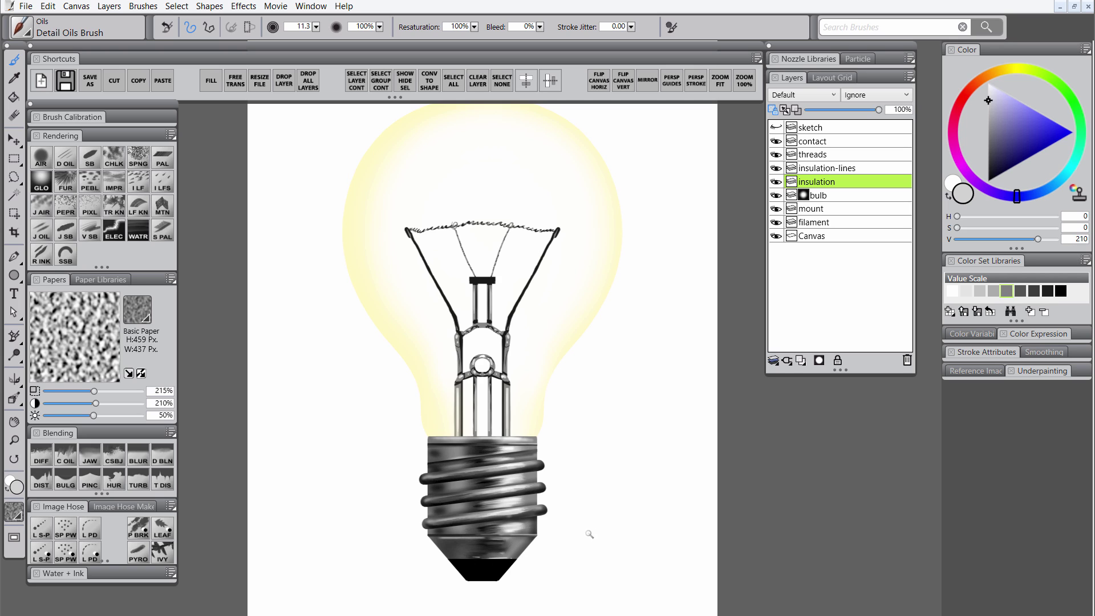
Select the bulb layer's contents and add a new layer named corrosion directly above it
left_click(830, 197)
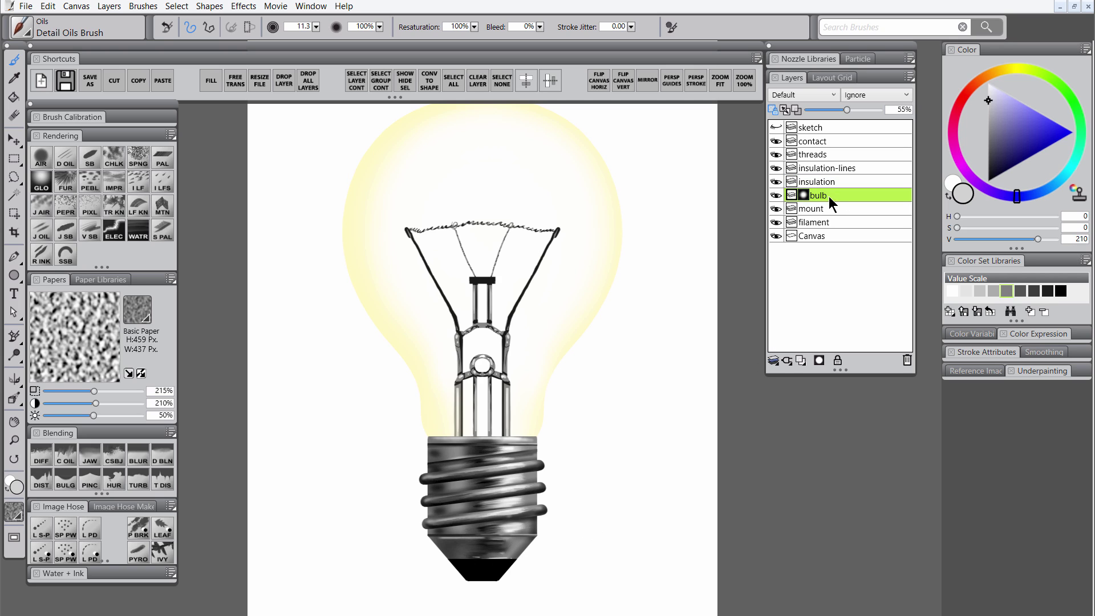
left_click(356, 80)
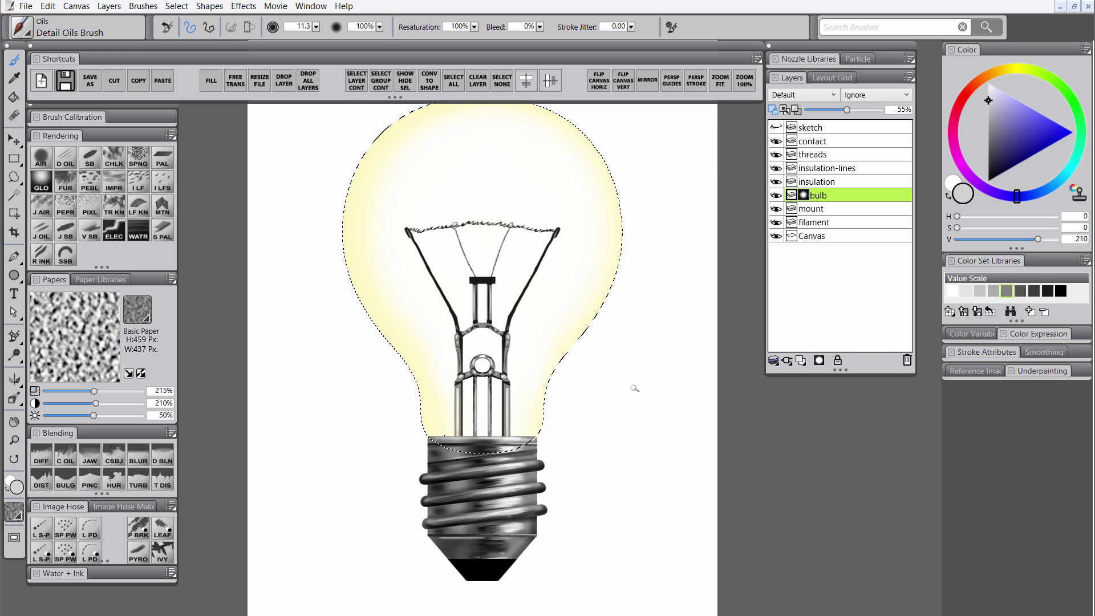
left_click(800, 360)
double_click(813, 196)
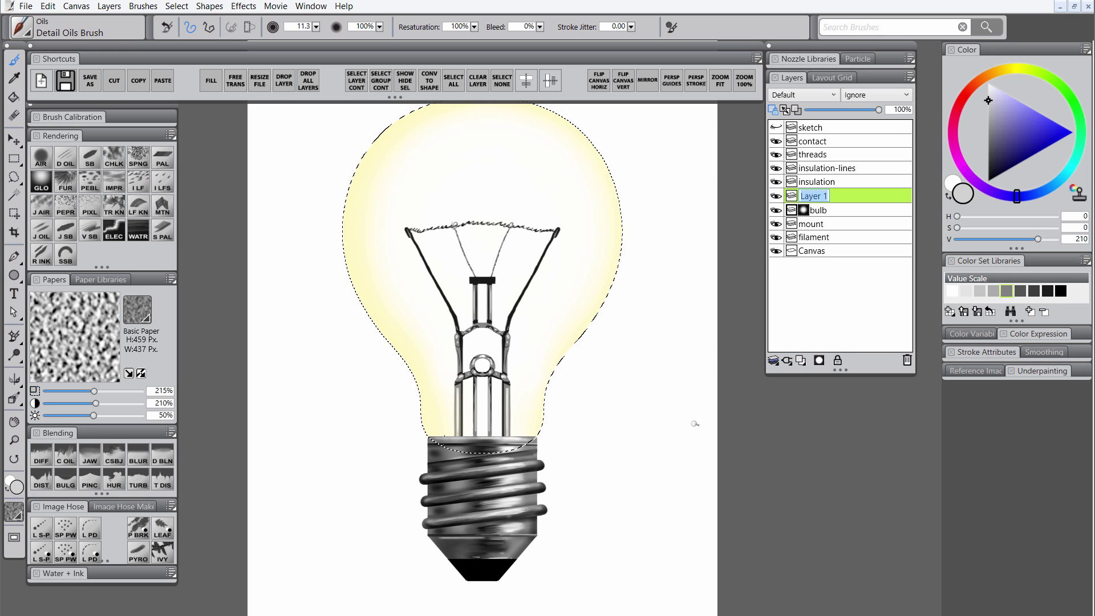
type("corrosion")
Scatter Square Chalk specks, size 8 with 12% grain, along the joint between the glass and the metal base
left_click(113, 157)
left_click(445, 435, "alt")
left_click_drag(446, 435, 450, 436)
mouse_move(431, 435)
left_mouse_down()
mouse_move(534, 437)
mouse_move(524, 433)
left_mouse_up()
Add dark brown (value 56) and near-black (value 17) corrosion specks along the glass joint, clear the selection, and switch to the Coarse Oily Blender
left_click(980, 80)
left_click(1013, 160)
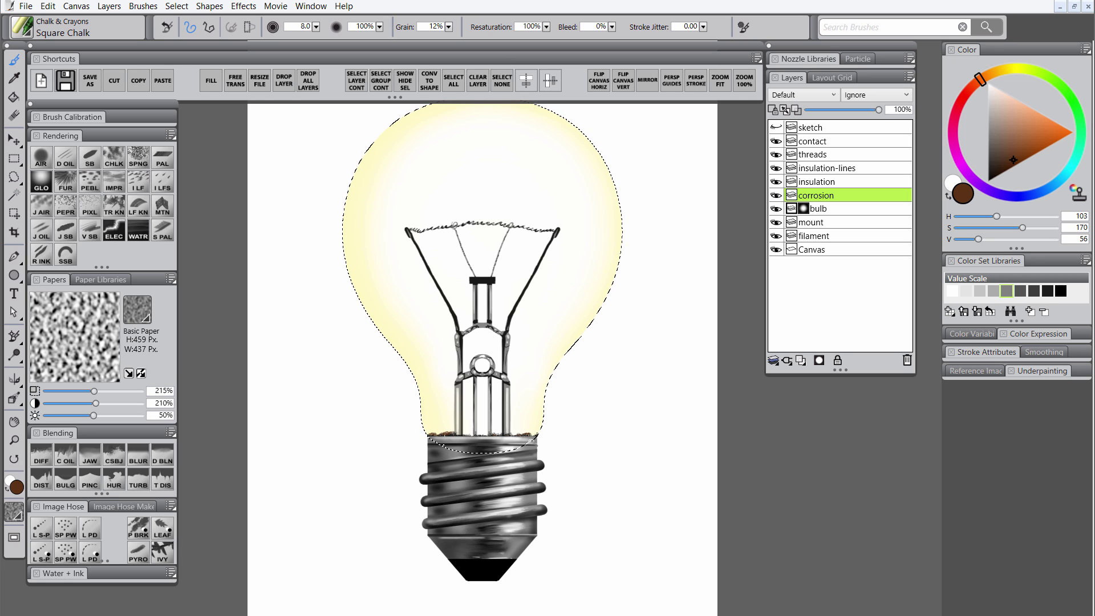
left_click(988, 175)
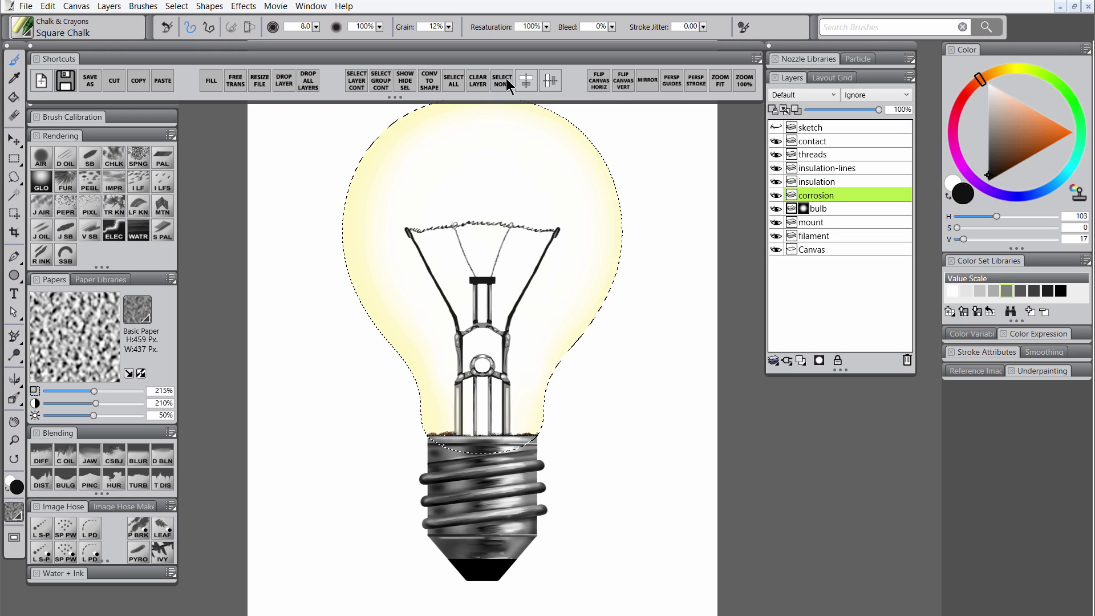
left_click(546, 78)
left_click(65, 454)
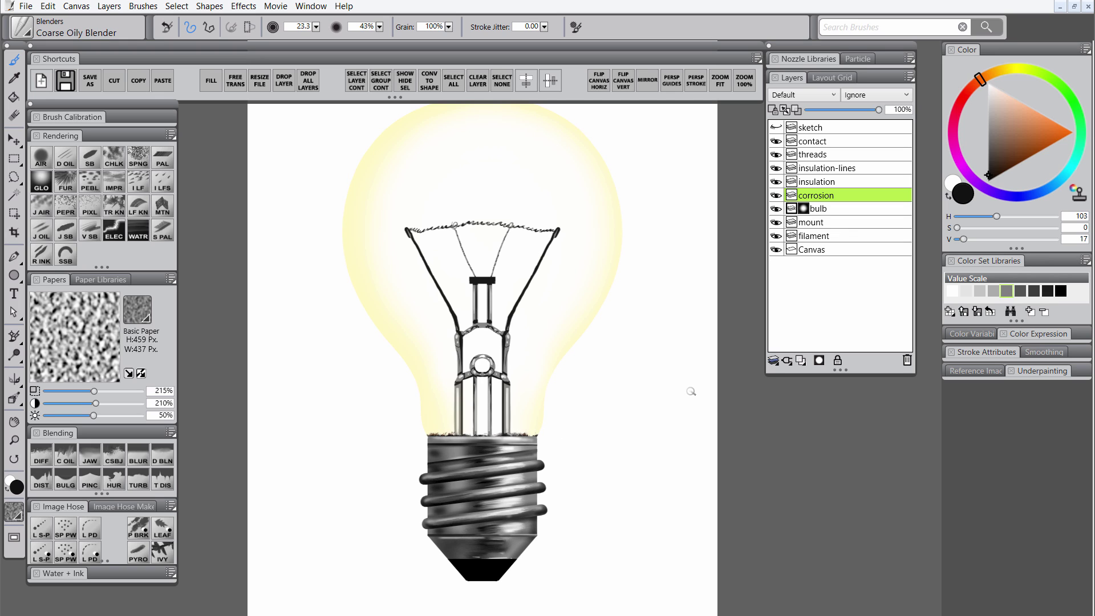
Fill the bulb layer with medium grey (value 131)
left_click(818, 208)
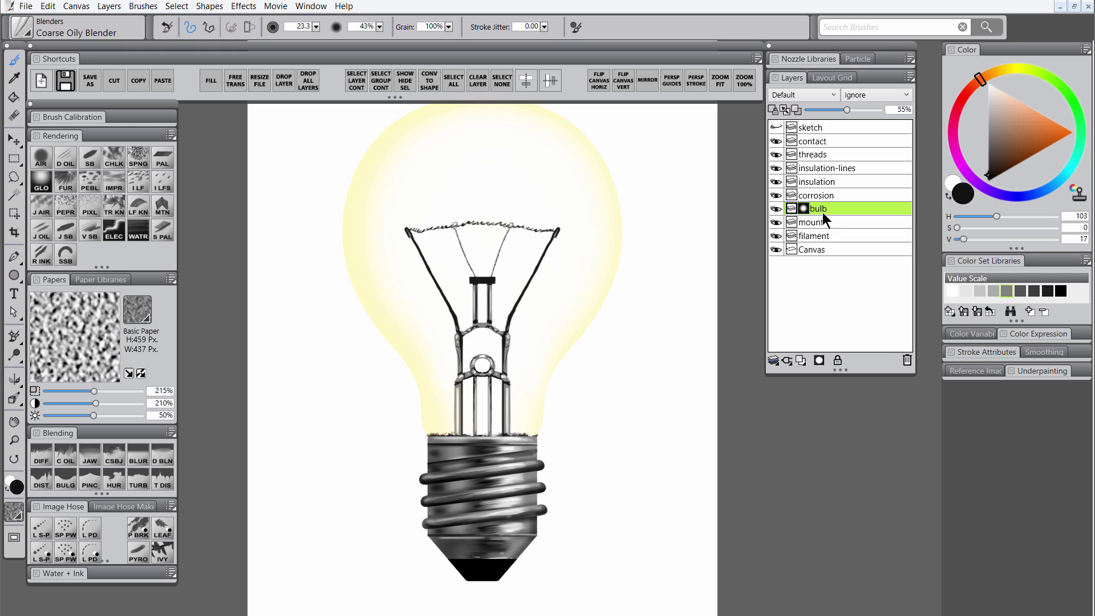
left_click(211, 80)
left_click(810, 435)
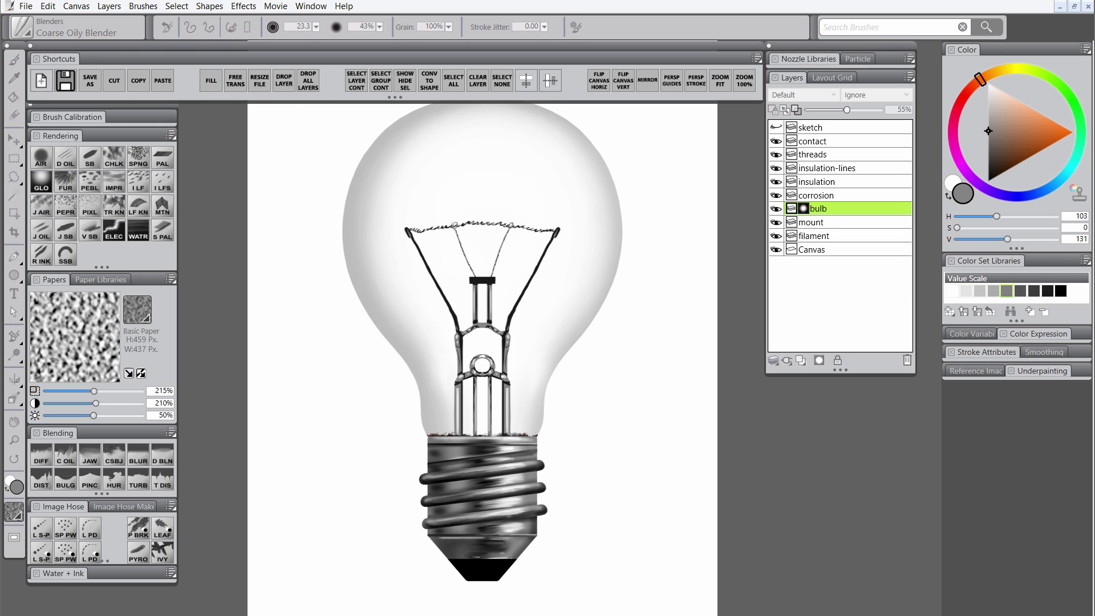
With mirror painting on, darken the glass outline using the Digital Airbrush, near-black (value 34) at size 55.7 and black at size 14.4
left_click_drag(604, 481, 577, 541)
left_click(50, 155)
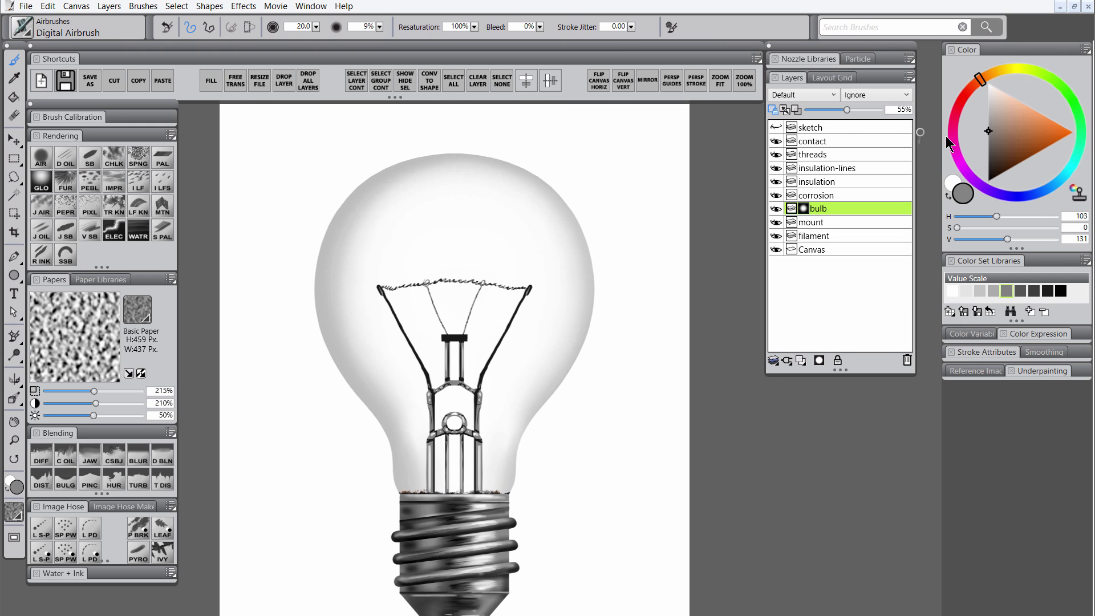
left_click(988, 170)
left_click(648, 81)
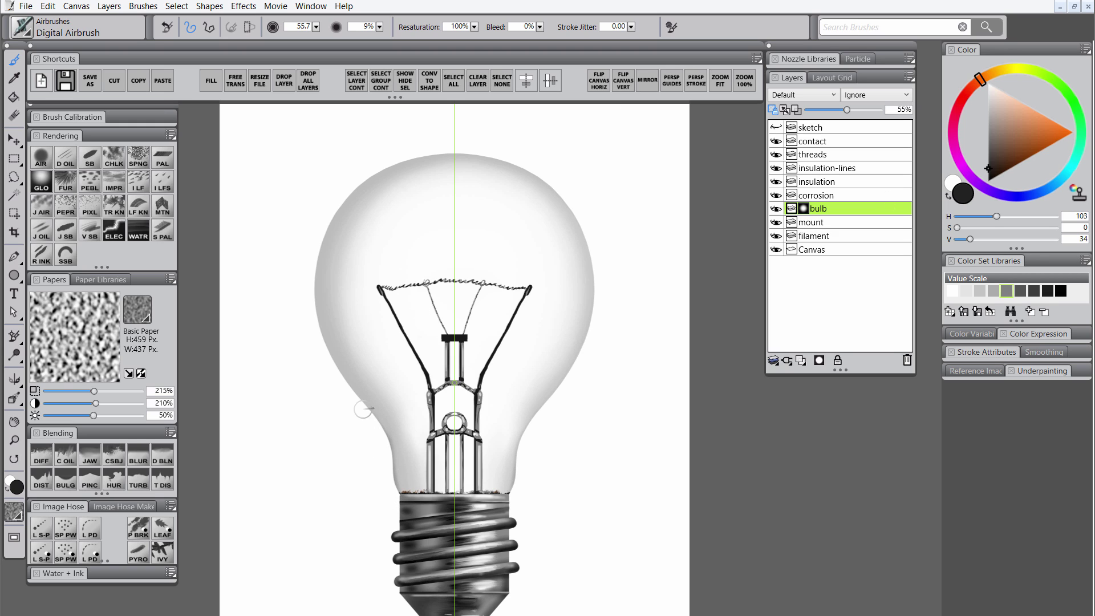
mouse_move(349, 394)
left_mouse_down()
mouse_move(322, 342)
mouse_move(322, 228)
mouse_move(344, 191)
mouse_move(387, 162)
mouse_move(452, 151)
mouse_move(385, 164)
left_mouse_up()
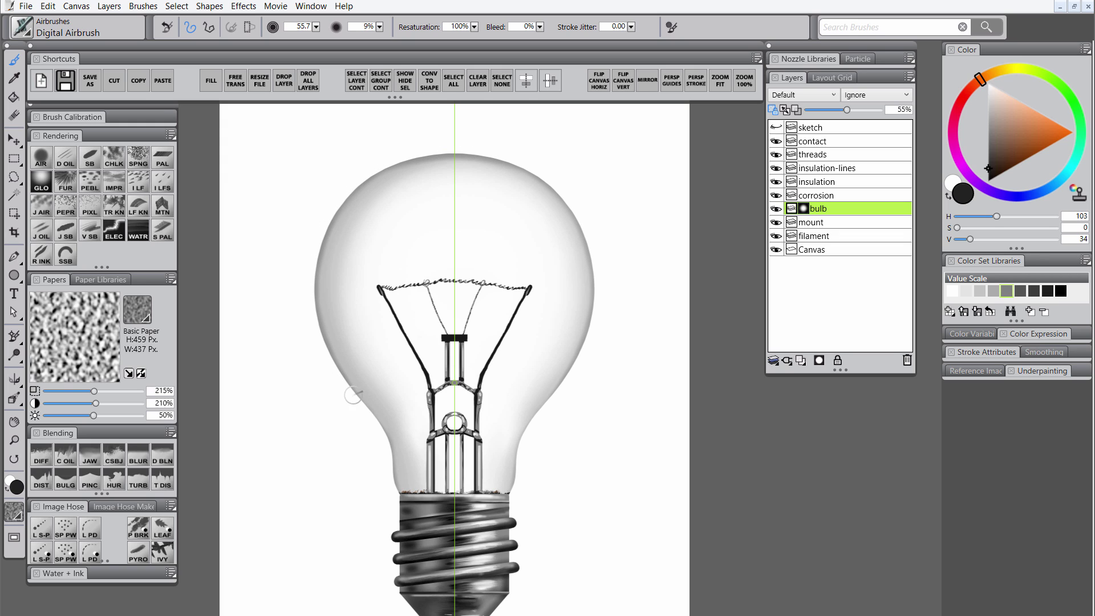
left_click_drag(988, 171, 949, 213)
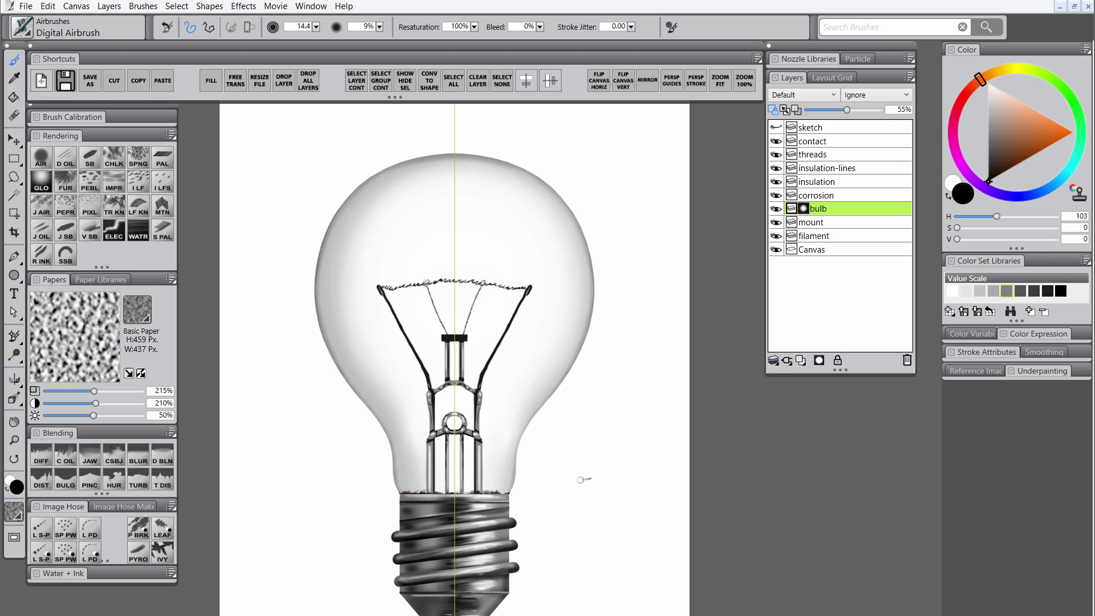
Raise the bulb layer's opacity to 84%
left_click_drag(859, 109, 865, 109)
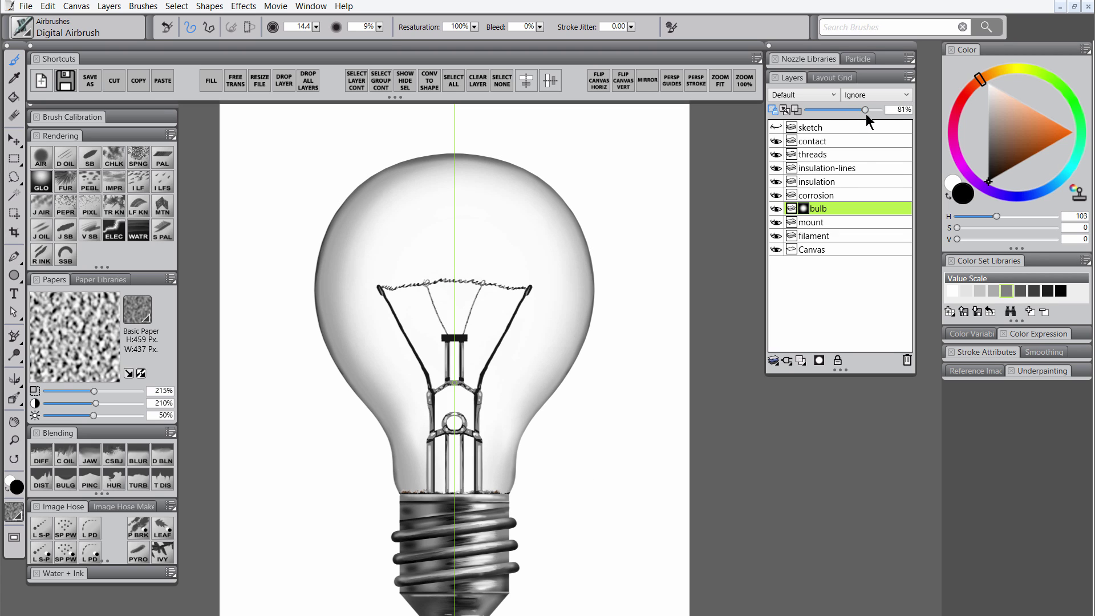
left_click(871, 110)
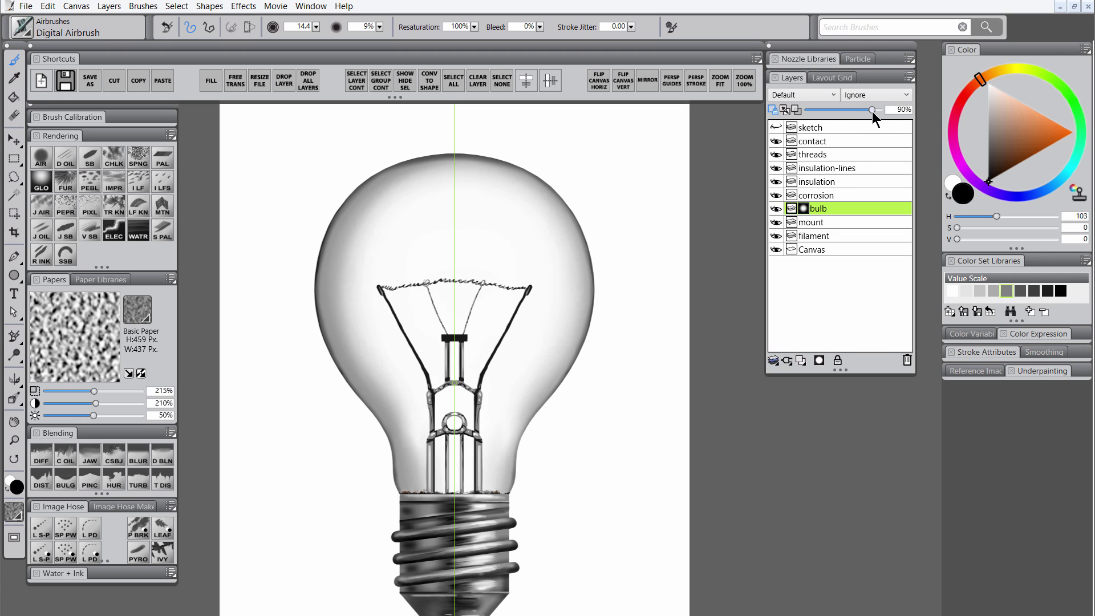
left_click_drag(872, 111, 867, 110)
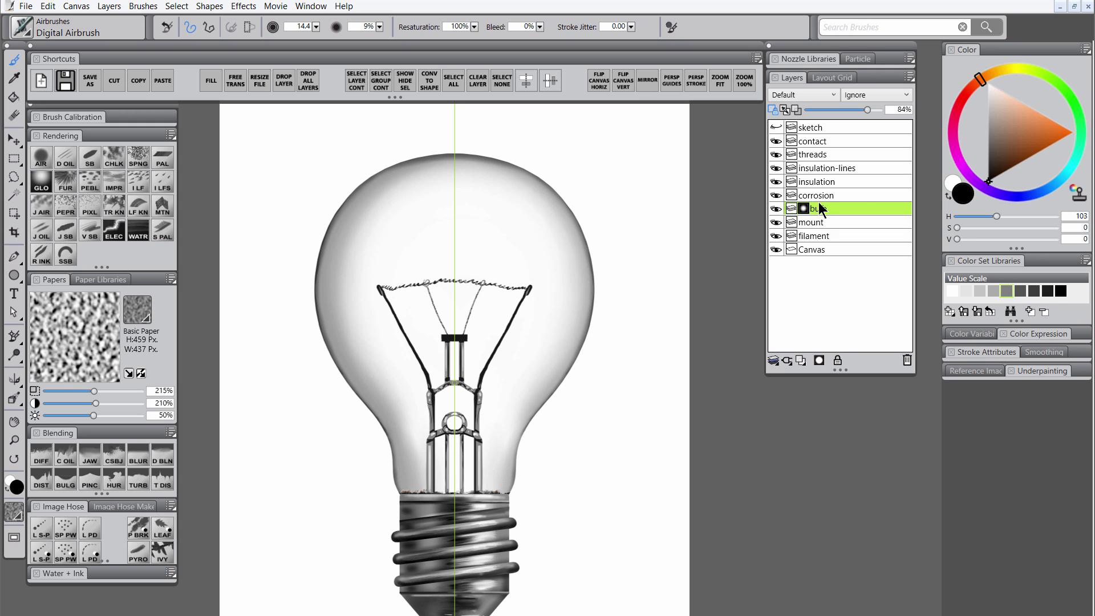
Airbrush the bulb layer's mask with broad black strokes at size 185.9 to thin the glass interior, and turn mirror painting off
left_click_drag(367, 291, 394, 290)
mouse_move(409, 413)
left_mouse_down()
mouse_move(418, 459)
mouse_move(366, 370)
left_mouse_up()
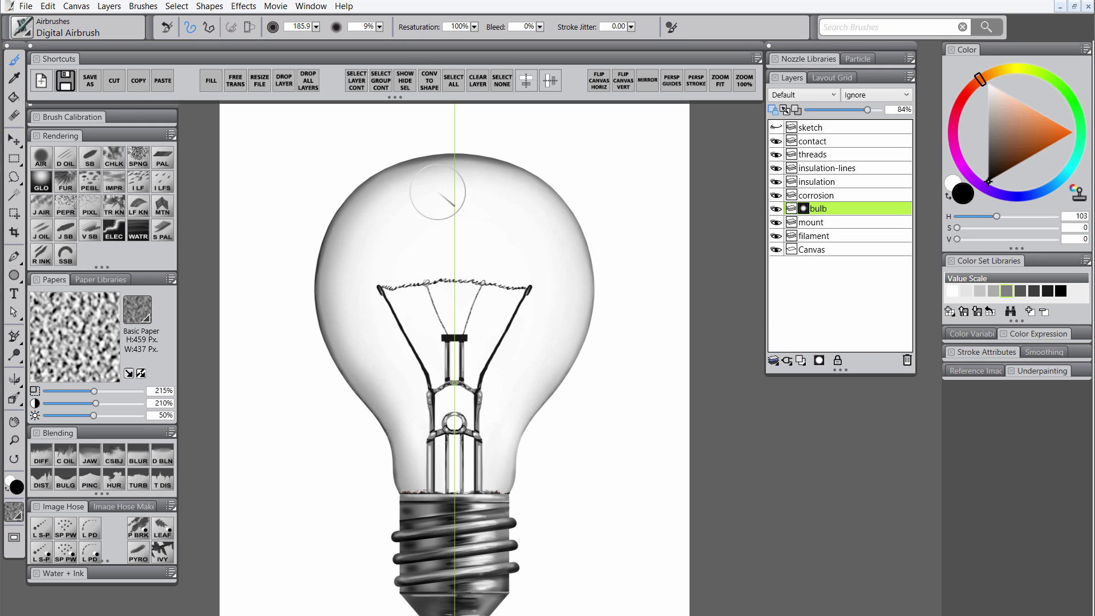
left_click_drag(348, 281, 408, 195)
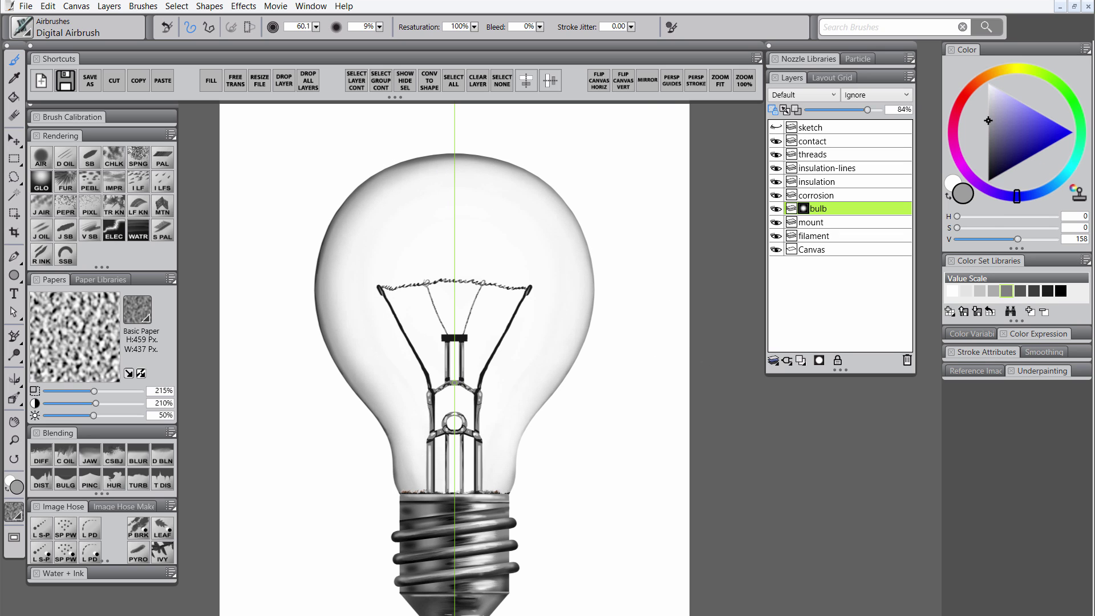
left_click(647, 80)
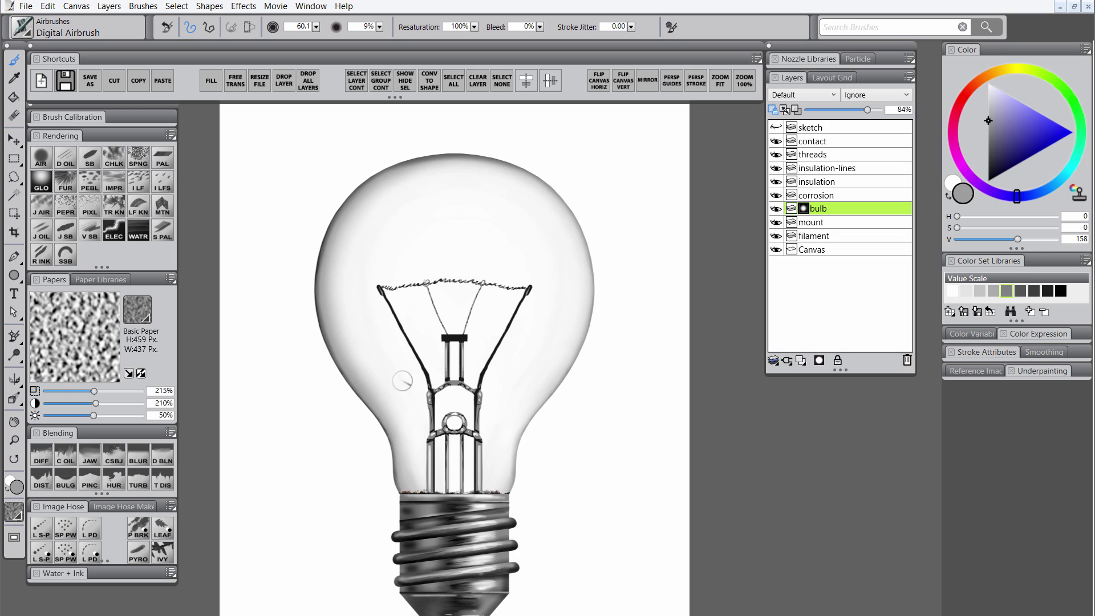
Sample white as the paint colour and add a new layer named reflections above the bulb layer
left_click(554, 452, "alt")
left_click(790, 208)
left_click(519, 478, "alt")
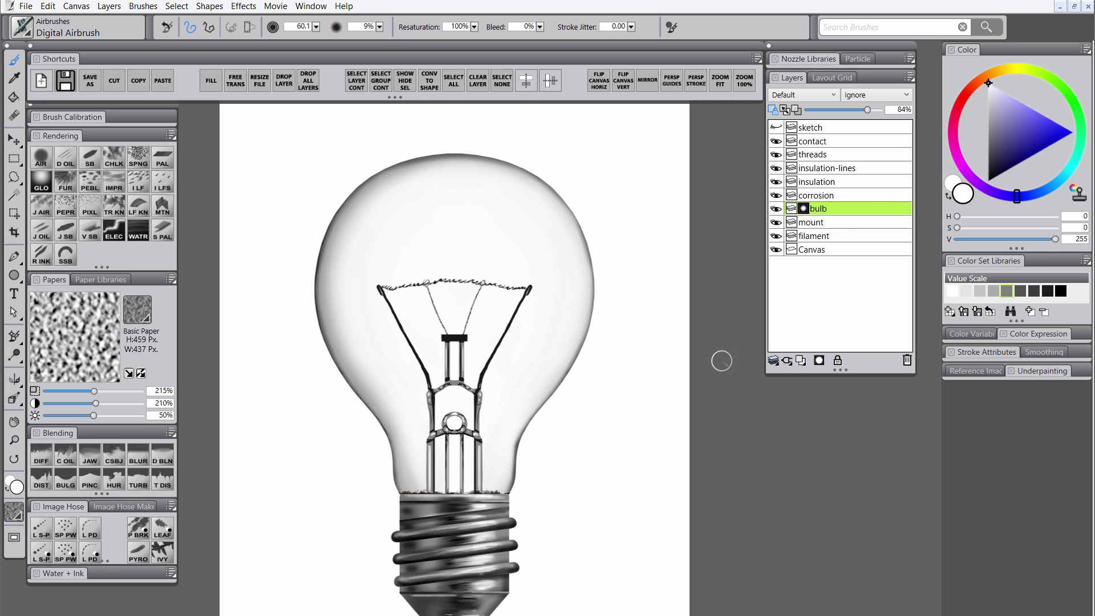
left_click(800, 359)
double_click(812, 209)
type("reflect")
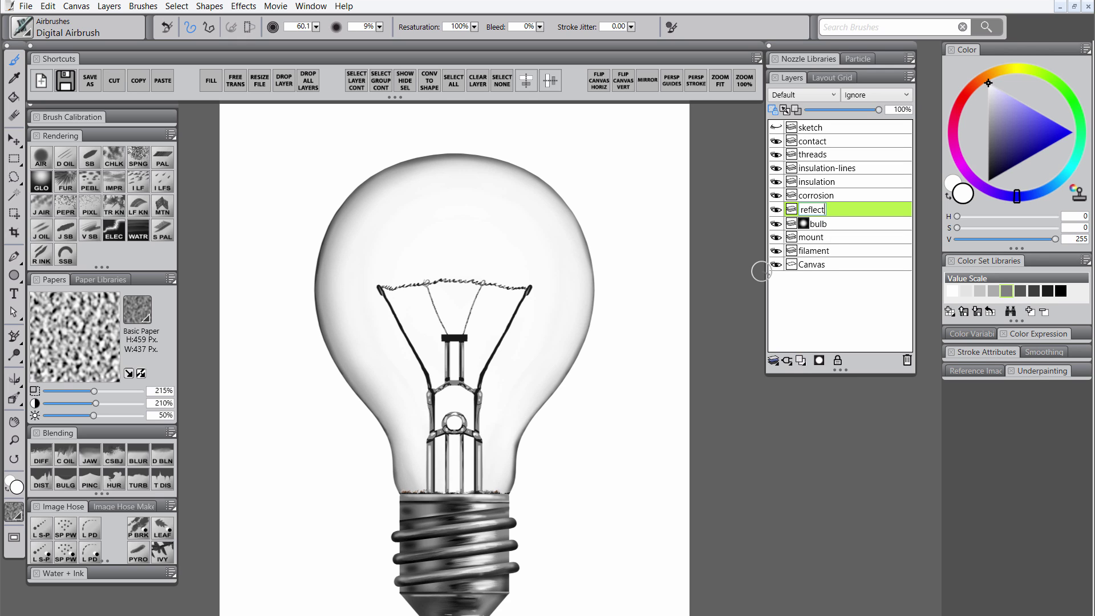
type("ions")
key("Return")
Name the new layer reflections and, with transparency unlocked, paint white highlights along the glass rim using the Detail Oils Brush at size 30.5
left_click(66, 157)
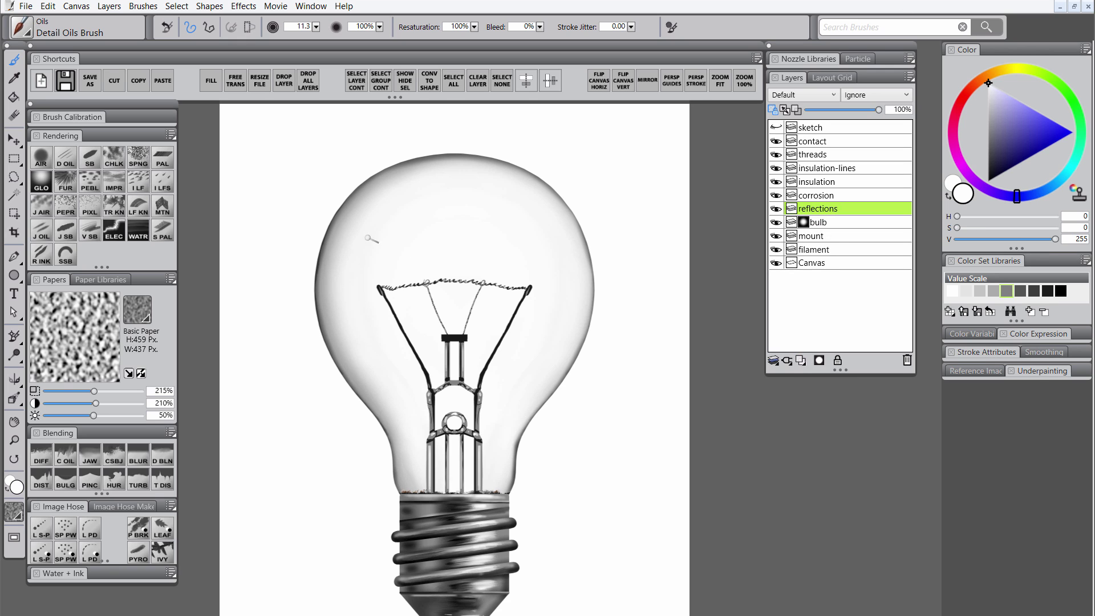
left_click(773, 109)
mouse_move(334, 235)
left_mouse_down()
mouse_move(369, 190)
mouse_move(435, 163)
left_mouse_up()
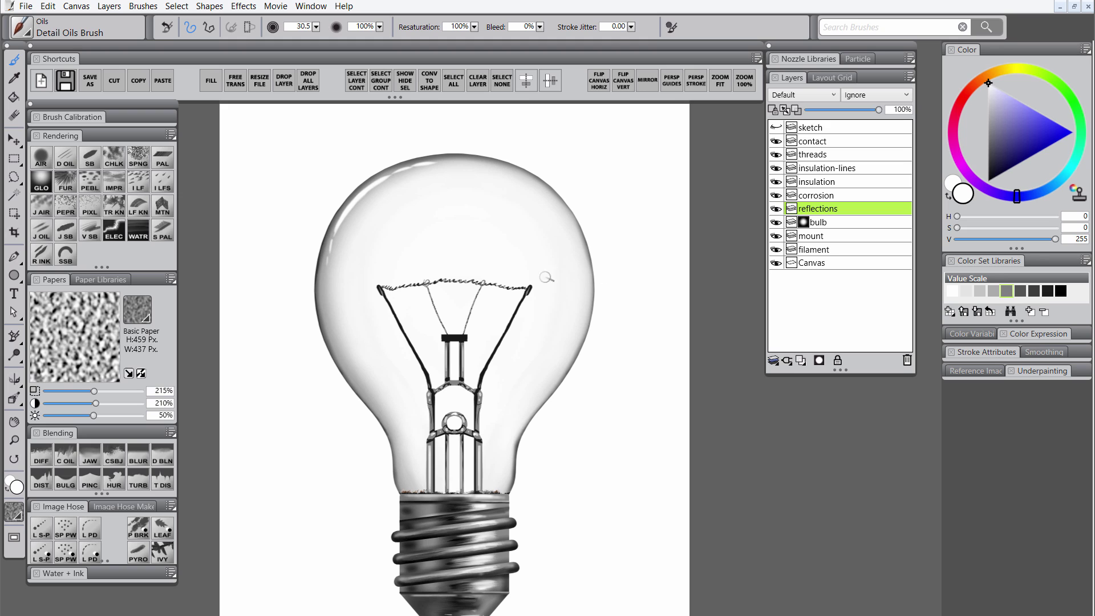
mouse_move(323, 282)
left_mouse_down()
mouse_move(353, 373)
mouse_move(393, 427)
left_mouse_up()
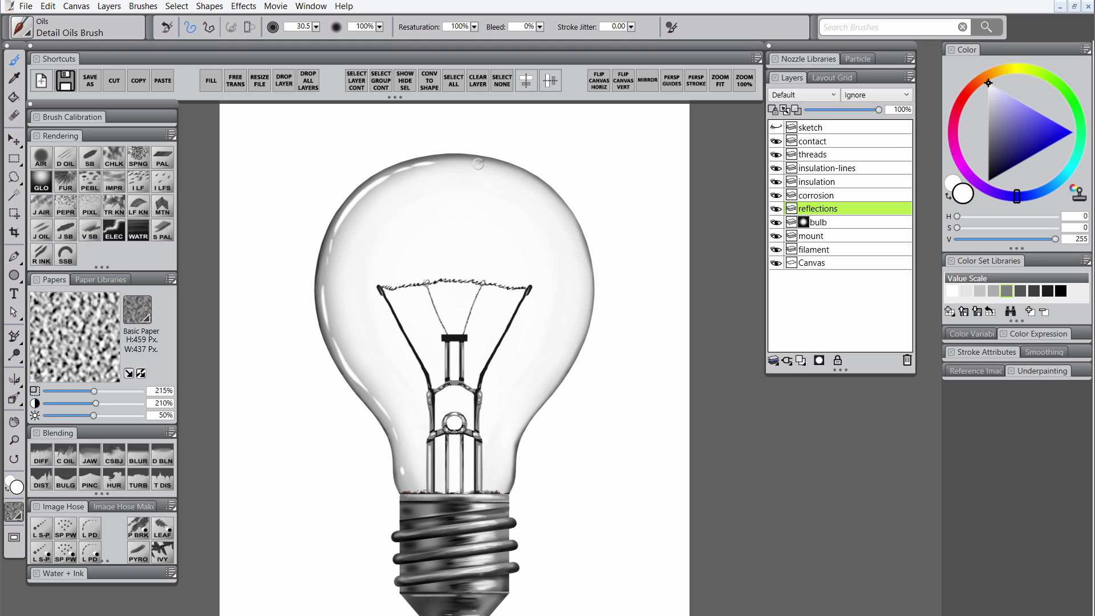
mouse_move(477, 164)
left_mouse_down()
mouse_move(580, 251)
mouse_move(572, 345)
left_mouse_up()
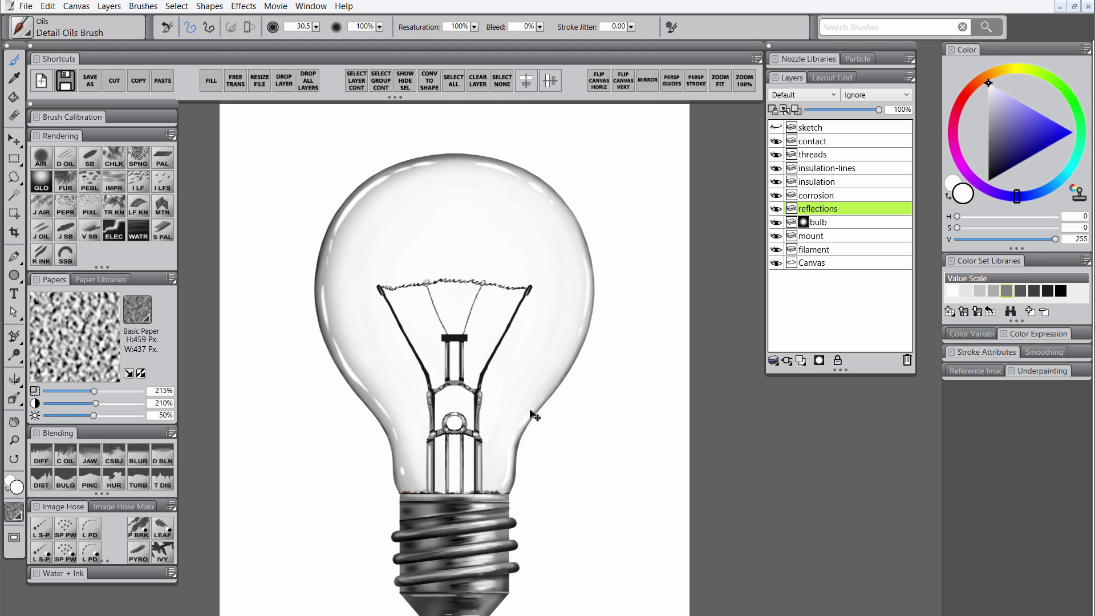
Soften the white reflections along the glass edge using the Digital Airbrush at size 62.1, and enlarge the brush to 209.6
left_click_drag(379, 352, 357, 317, "ctrl+alt")
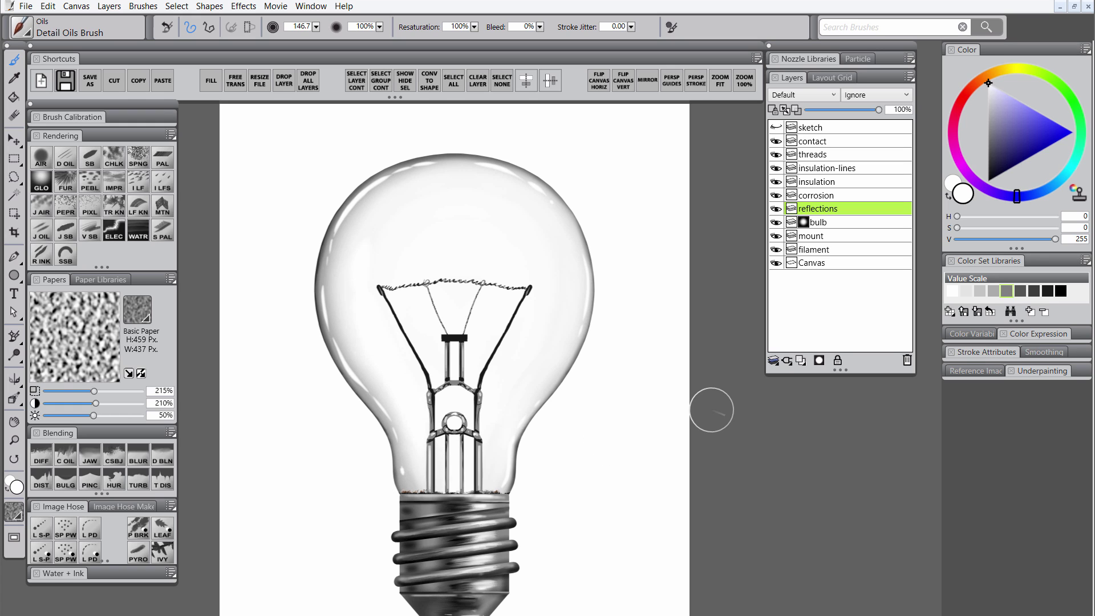
left_click(41, 157)
mouse_move(339, 228)
left_mouse_down()
mouse_move(378, 186)
mouse_move(404, 176)
mouse_move(350, 366)
mouse_move(400, 442)
left_mouse_up()
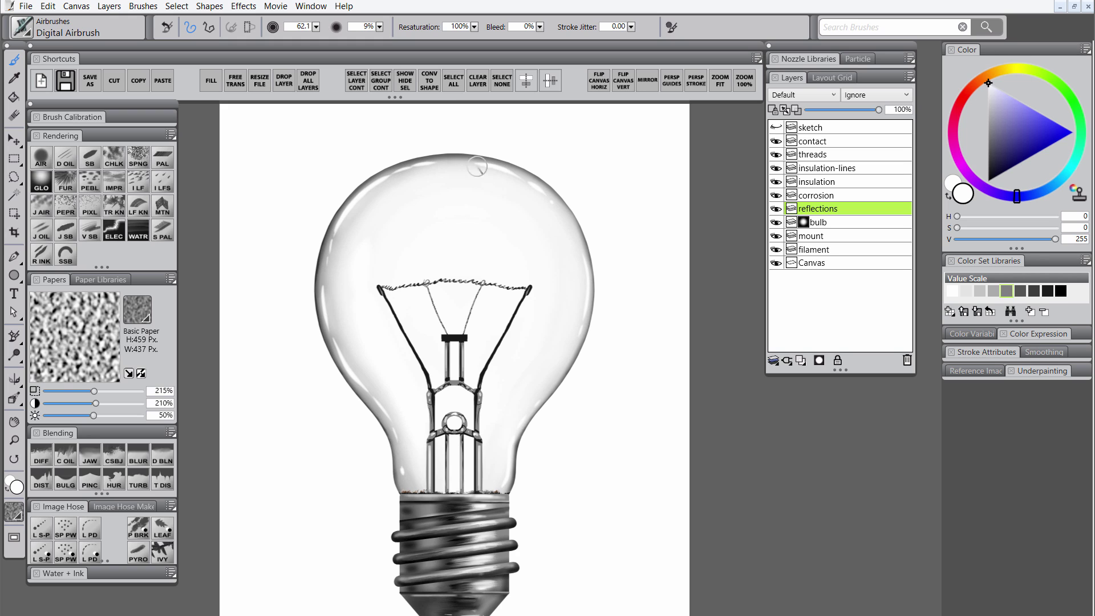
key("]")
key("]")
key("]")
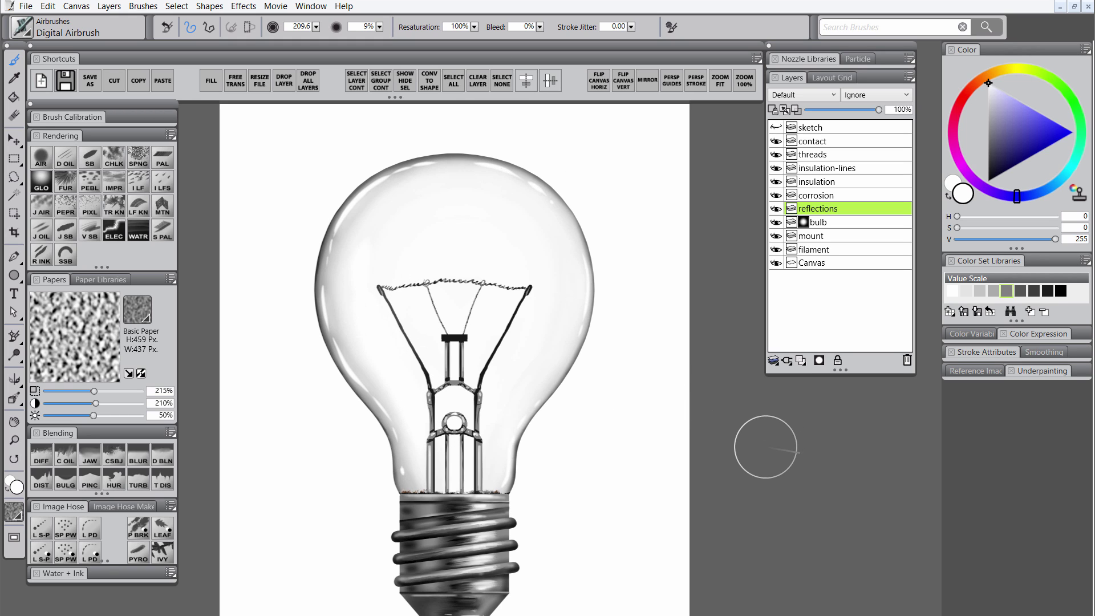
With the corrosion layer's transparency preserved, airbrush its marks black and pick a brown paint colour (H 102, S 98, V 116)
left_click(825, 195)
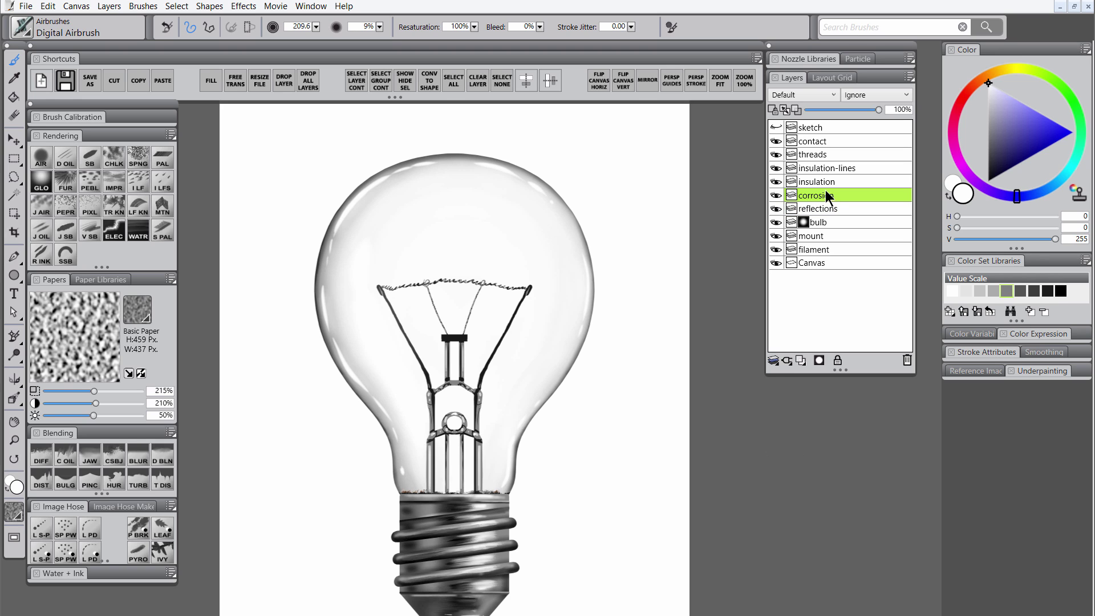
left_click(773, 109)
left_click(989, 182)
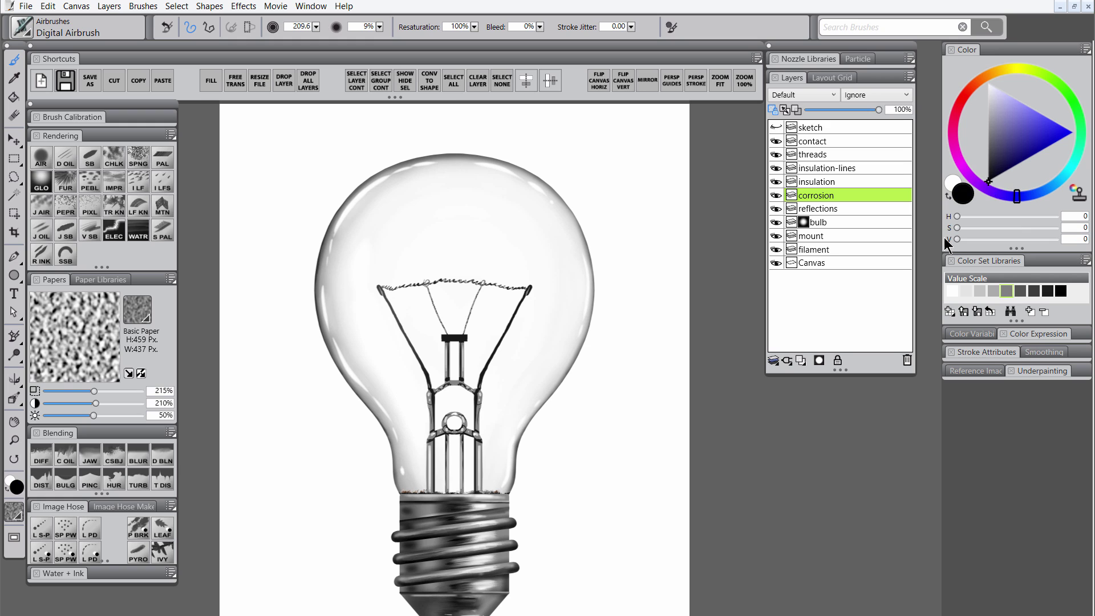
mouse_move(403, 489)
left_mouse_down()
mouse_move(467, 490)
mouse_move(455, 491)
left_mouse_up()
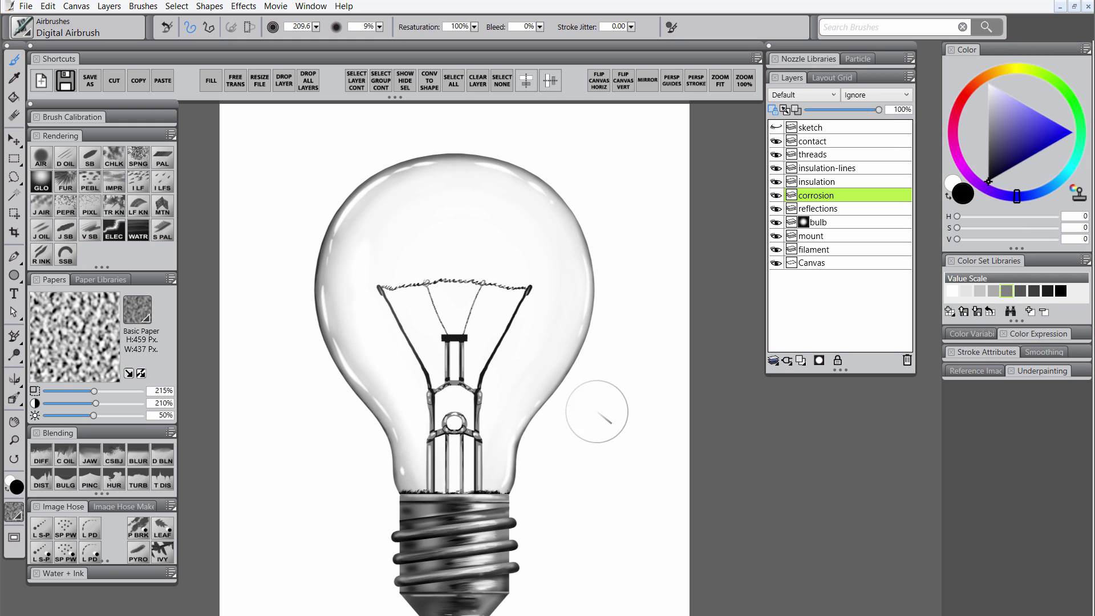
left_click(984, 87)
left_click(1017, 137)
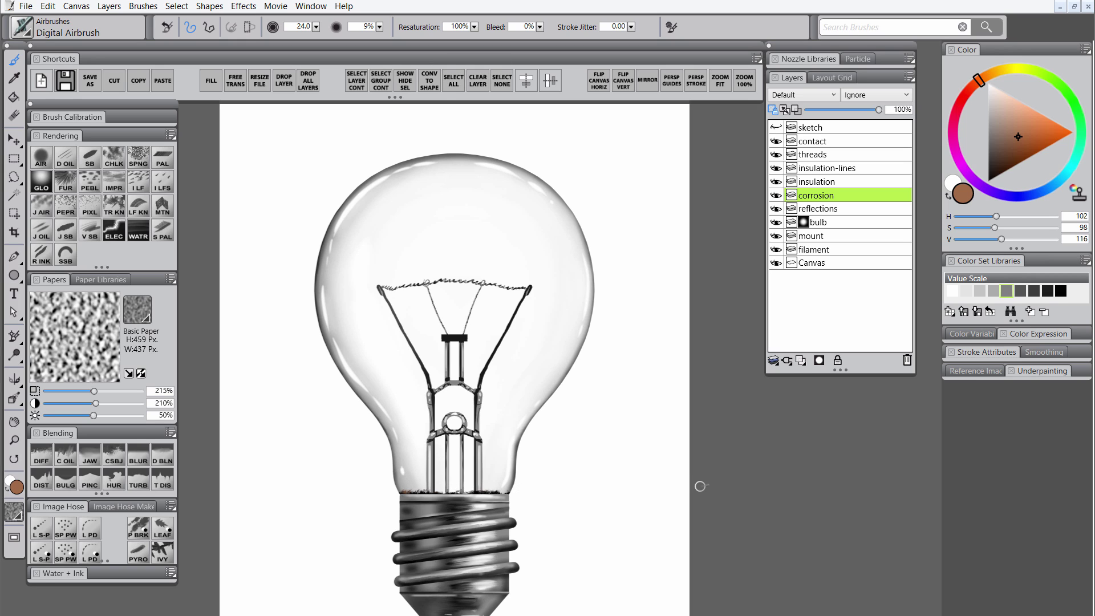
Delete the sketch layer and merge the contact, threads, insulation-lines and insulation layers into one layer named threads+contact
left_click(823, 130)
left_click(906, 360)
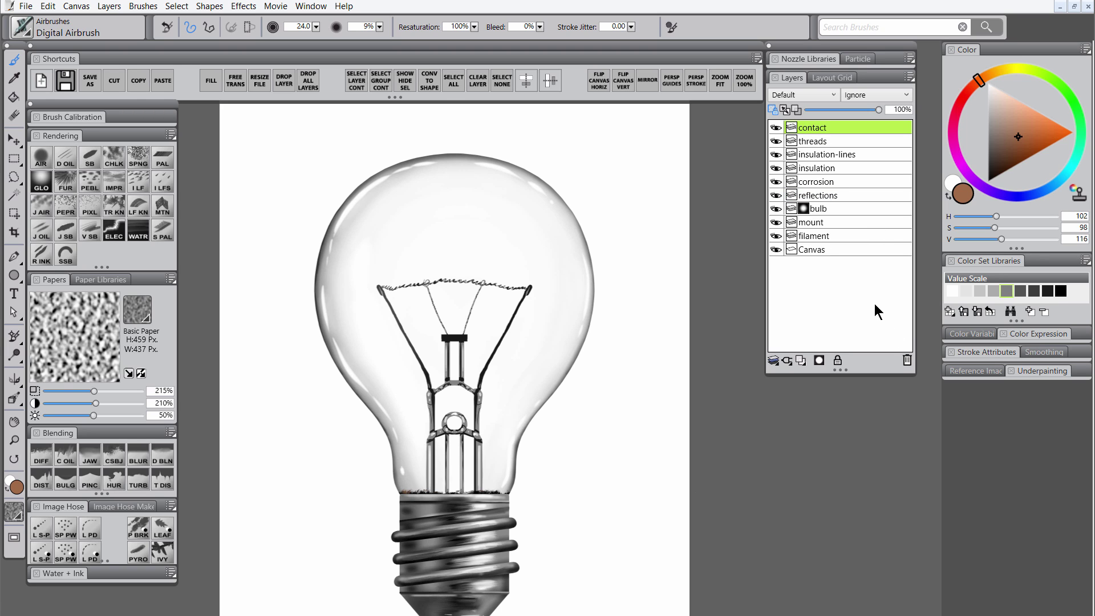
left_click(829, 171, "shift")
key("ctrl+e")
double_click(815, 128)
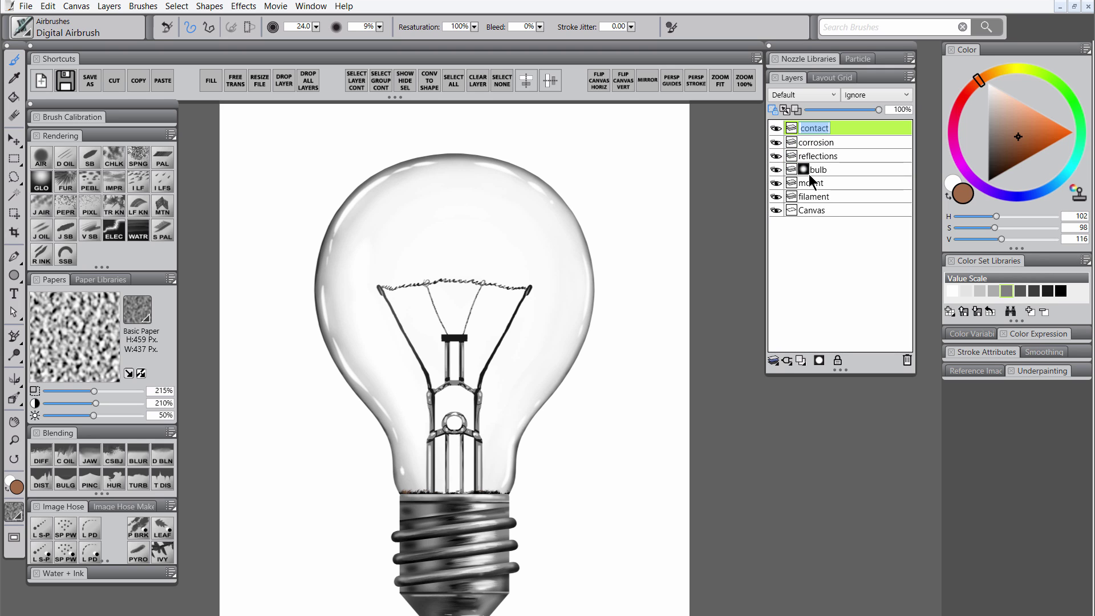
type("threads+contact")
key("Return")
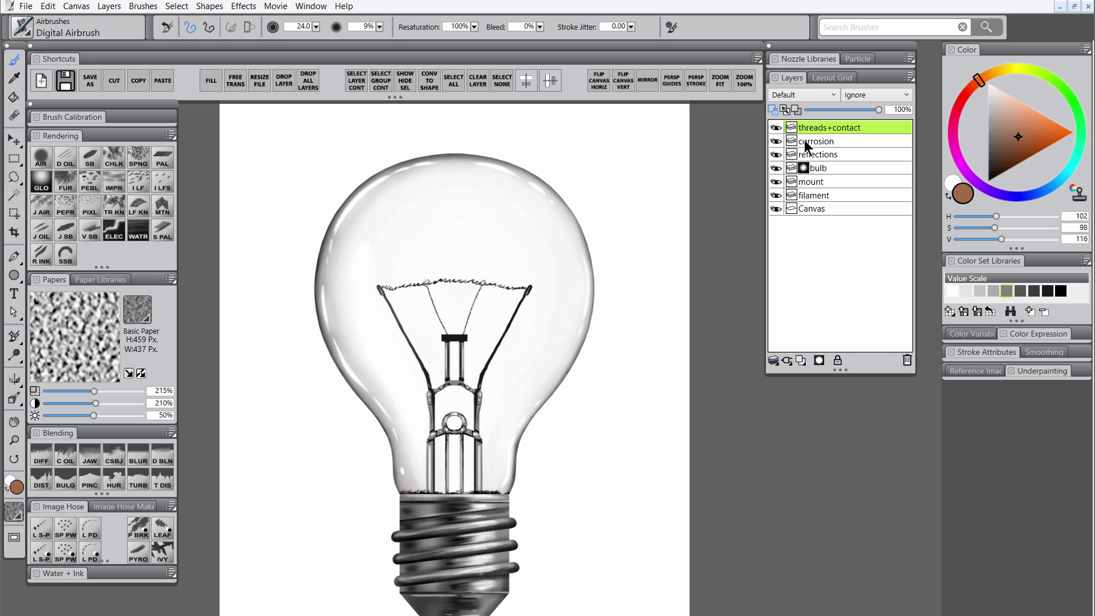
Save the image as a new Photoshop file named bulb3
left_click(91, 80)
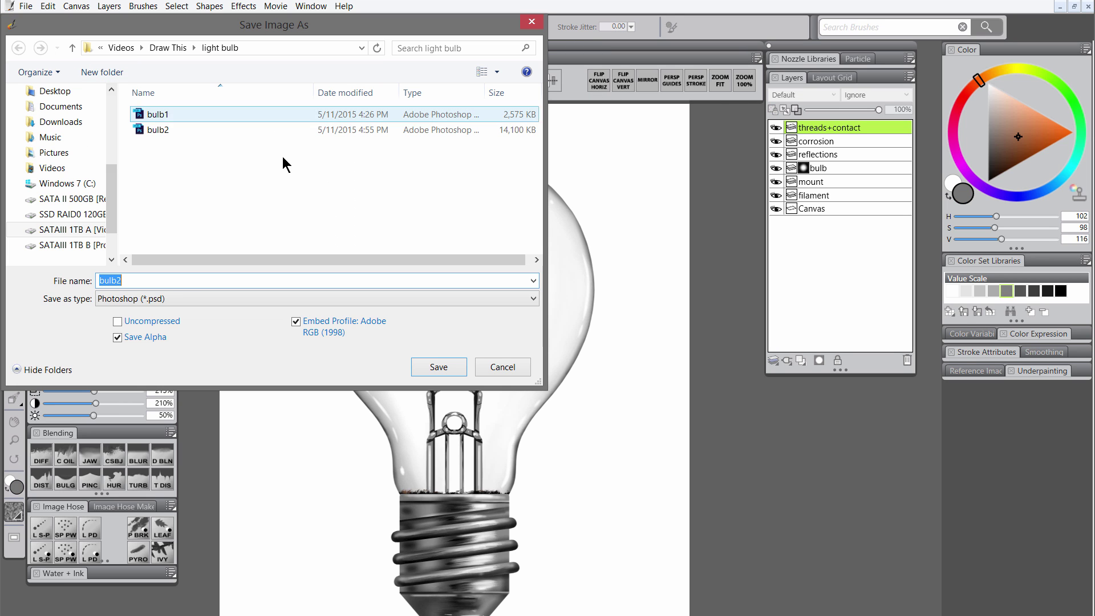
left_click(208, 278)
key("BackSpace")
type("3")
key("Return")
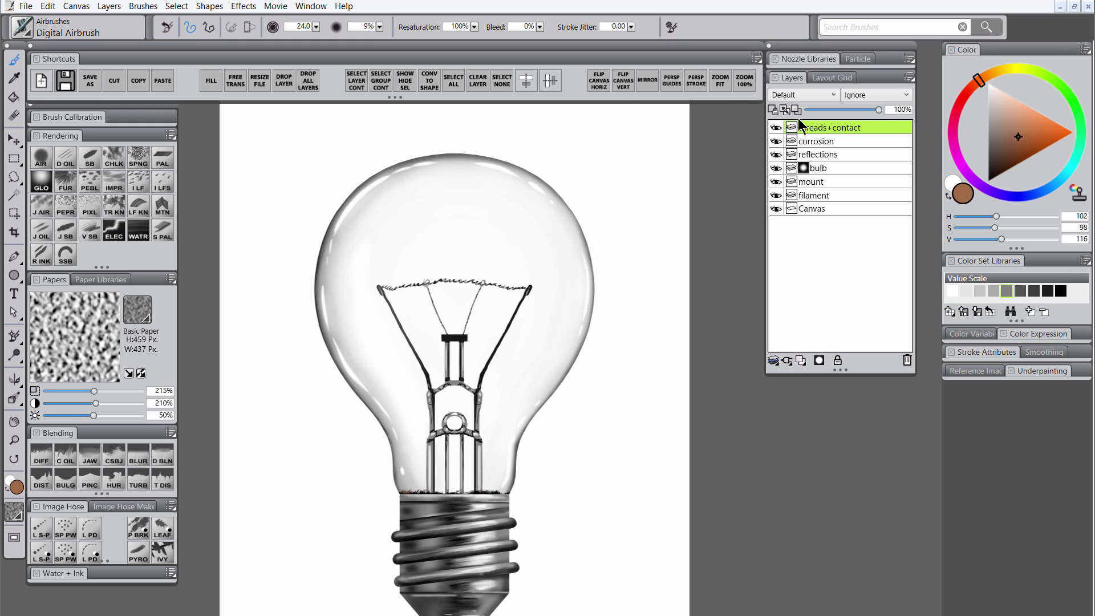
With the threads+contact layer's contents selected, add a new layer named tinting and hide the selection outline
left_click(357, 81)
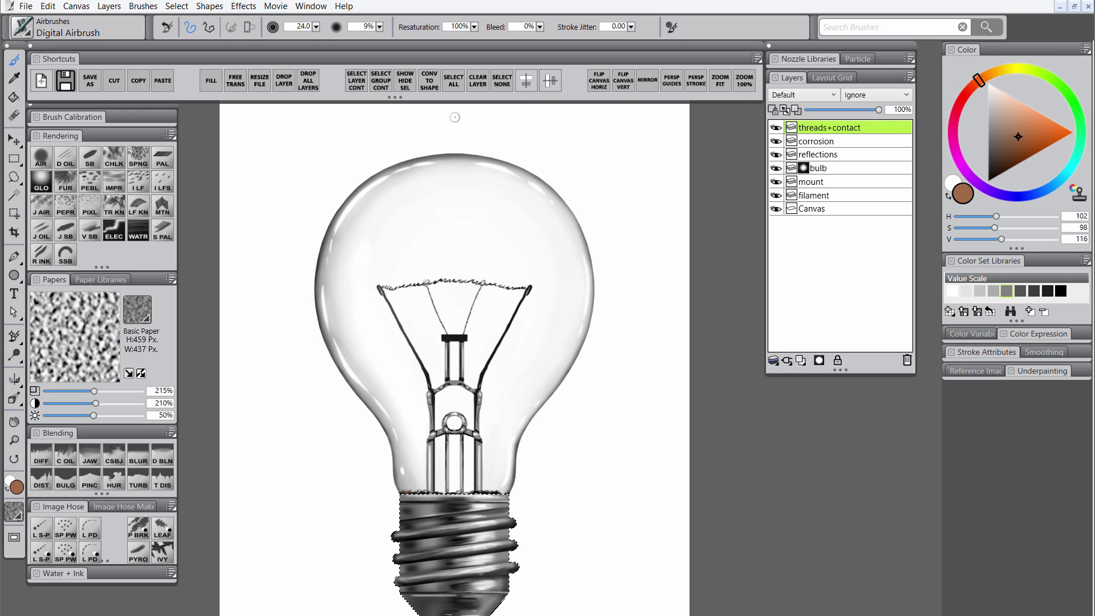
left_click(800, 360)
double_click(809, 127)
type("tinting")
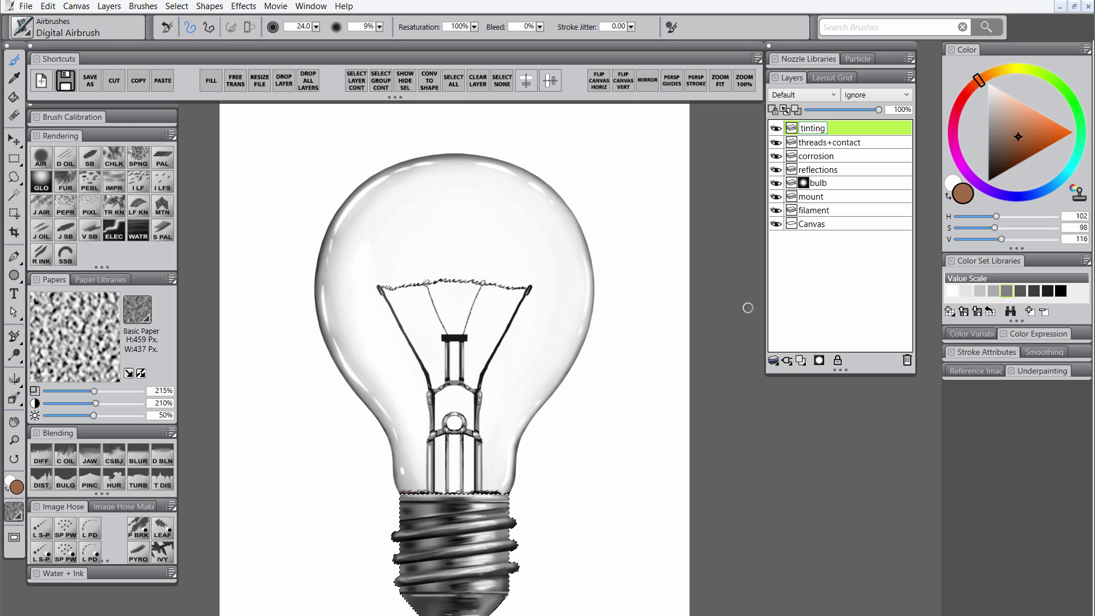
key("Return")
key("ctrl+d")
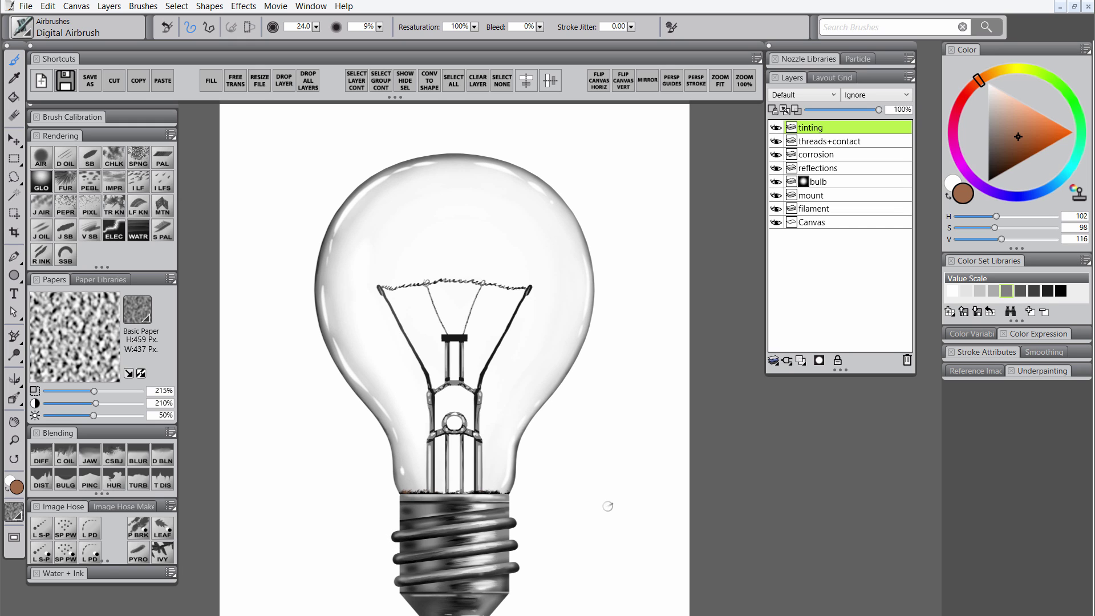
Set the tinting layer to Multiply and sponge brown over the metal base with the Sponge brush, starting at size 492.1 and reducing to 108.7
left_click(136, 160)
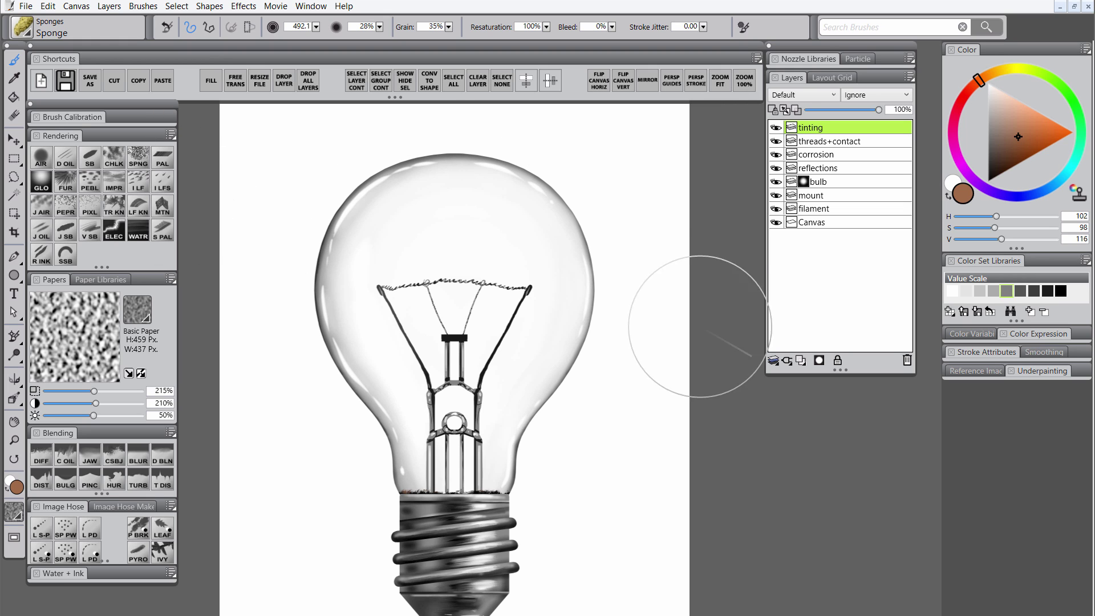
left_click(805, 95)
left_click(804, 231)
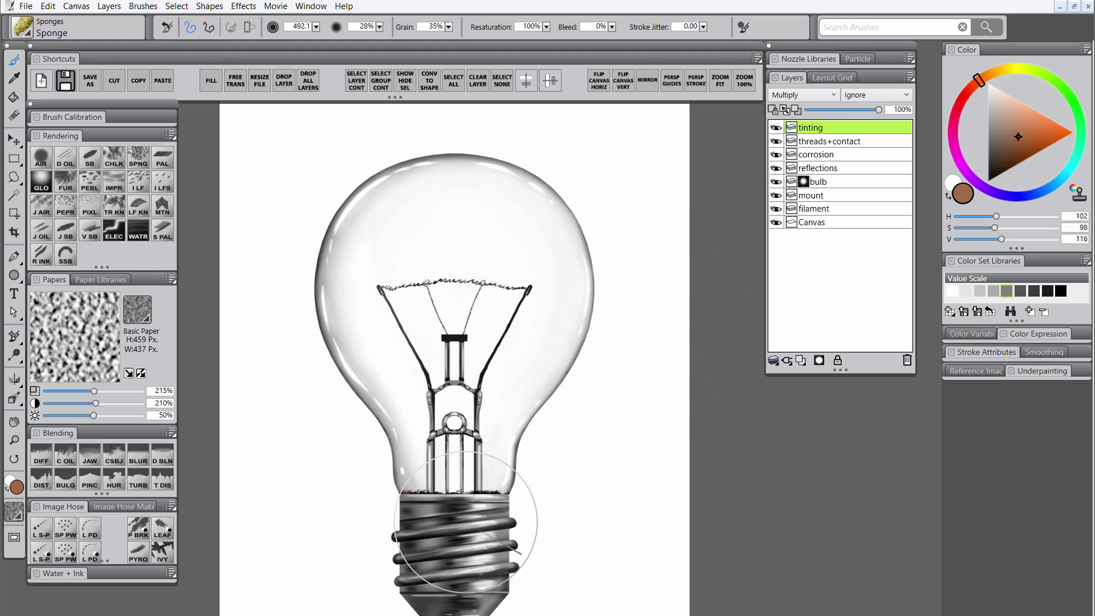
left_click_drag(476, 592, 519, 605)
left_click_drag(468, 524, 483, 524, "ctrl+alt")
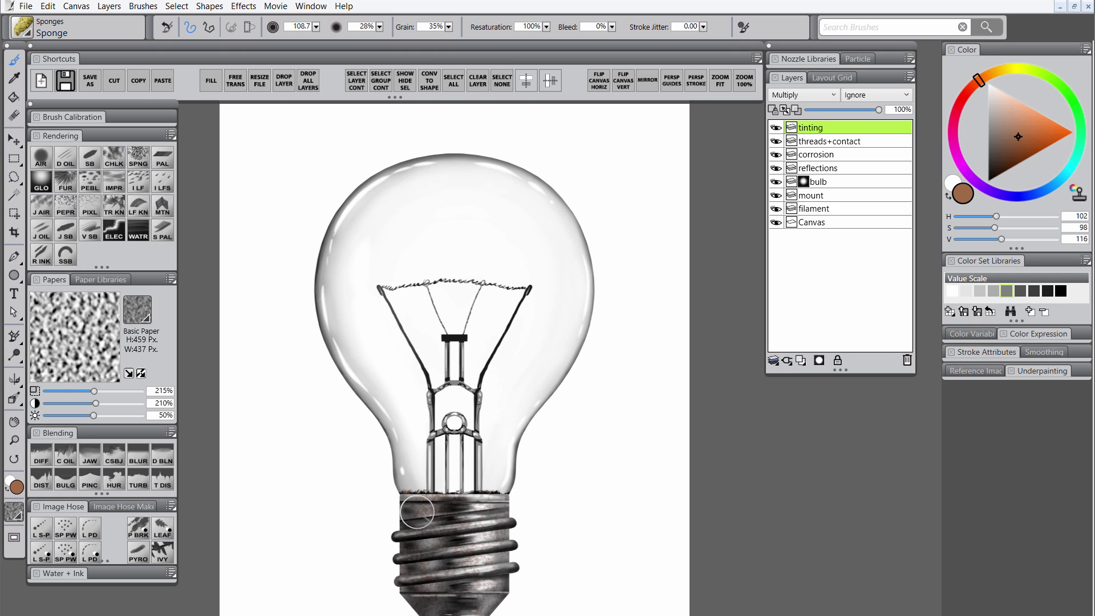
Add a layer mask to the tinting layer and choose black paint with the Square Chalk at size 153.3
left_click(818, 360)
left_click_drag(1000, 238, 957, 239)
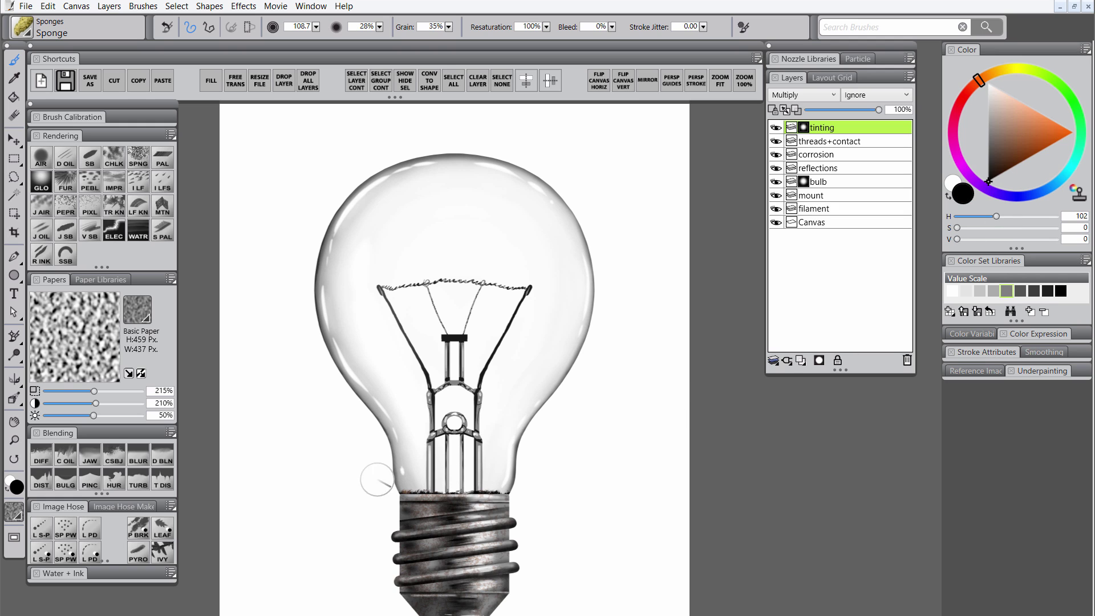
left_click(112, 165)
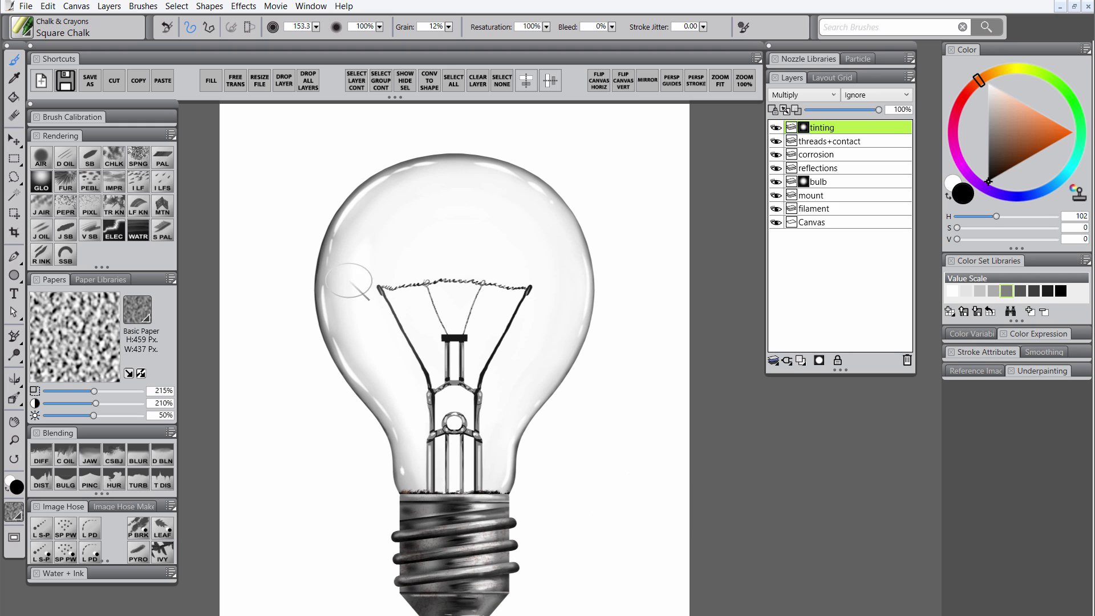
Airbrush a pale orange tint (H 111, S 191, V 201) onto the metal base using the Digital Airbrush at size 52
left_click_drag(950, 135, 991, 73)
left_click(1015, 104)
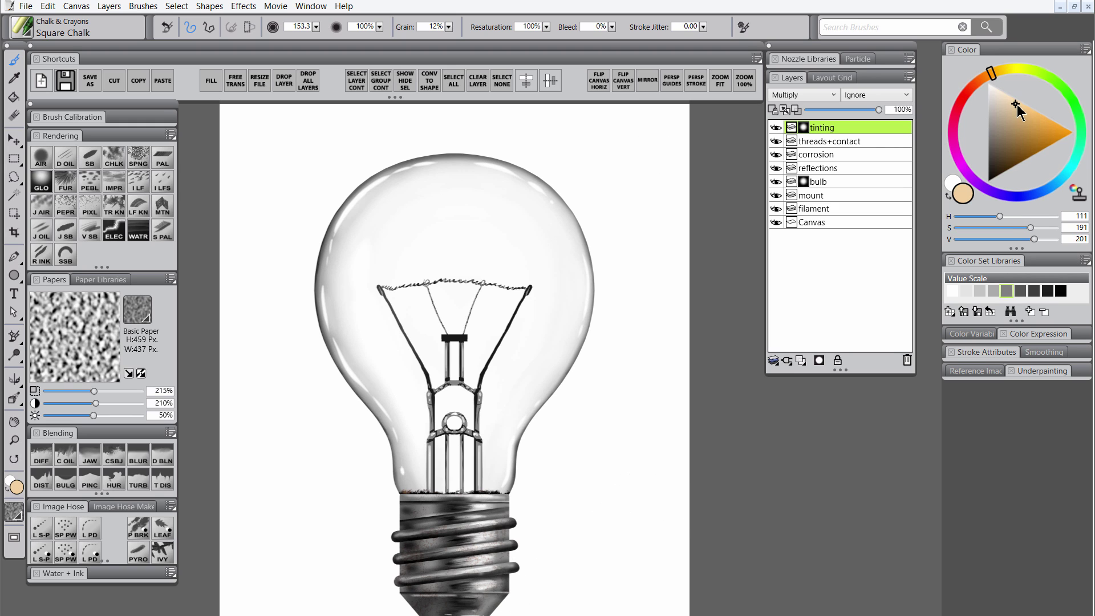
left_click(41, 158)
left_click_drag(470, 506, 470, 506)
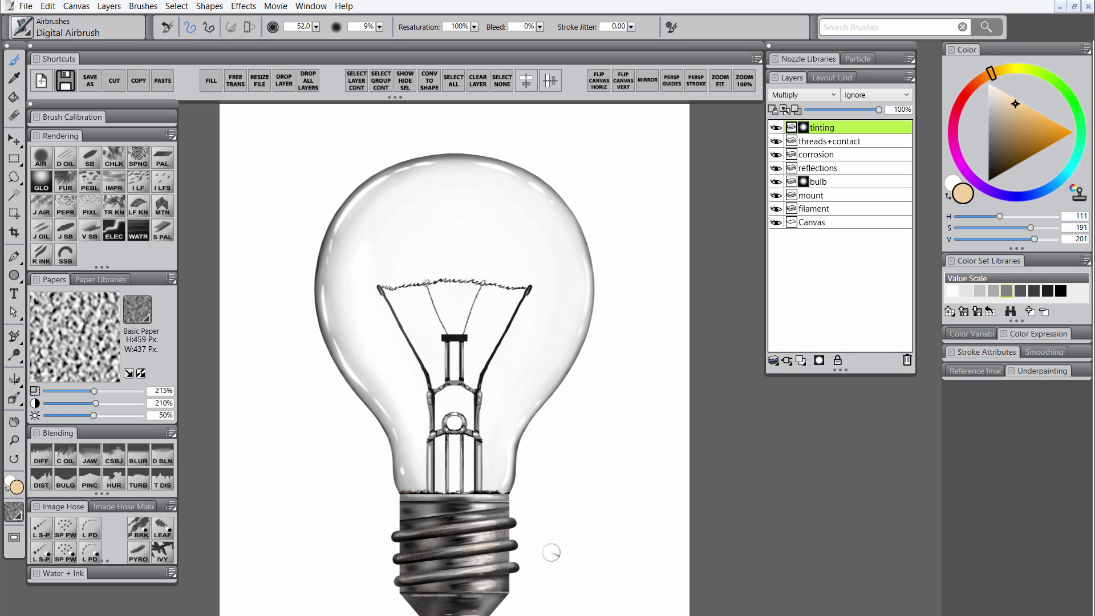
Airbrush blue, yellow-green and purple tints over the metal threads, enlarging the brush to 113.1, and lower the tinting layer's opacity
left_click(1034, 195)
left_click(1038, 112)
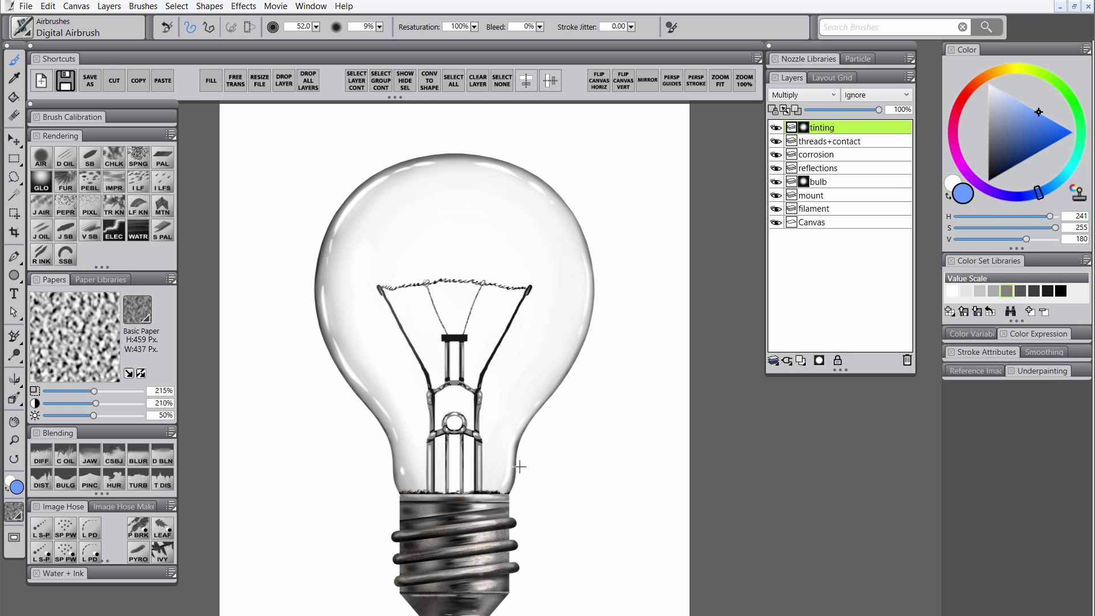
mouse_move(495, 529)
left_mouse_down()
mouse_move(495, 596)
mouse_move(482, 494)
mouse_move(400, 499)
mouse_move(416, 581)
mouse_move(450, 502)
mouse_move(422, 594)
left_mouse_up()
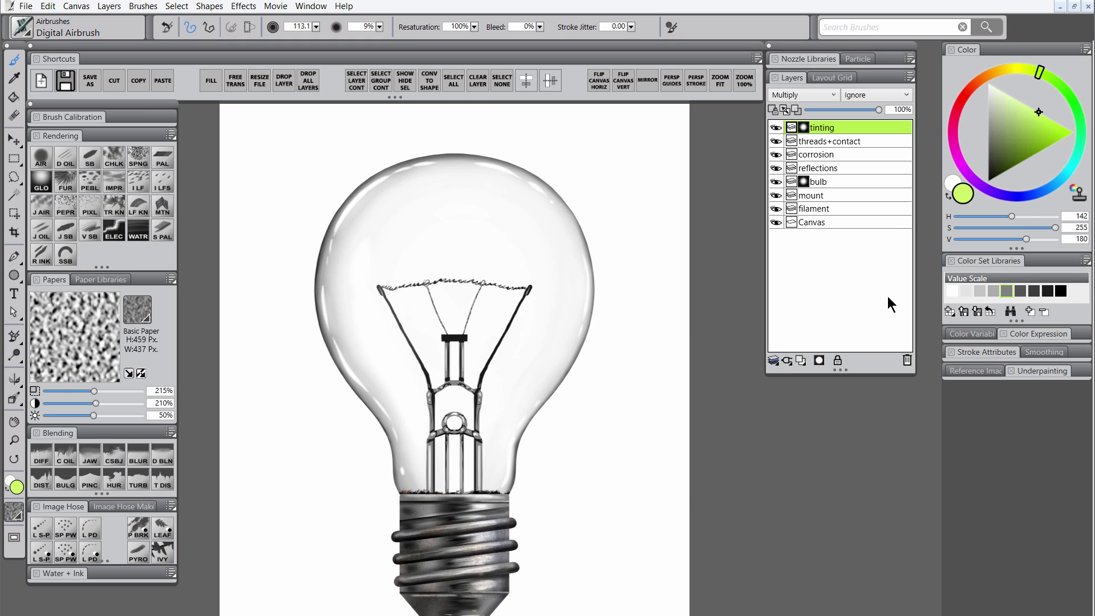
left_click(993, 194)
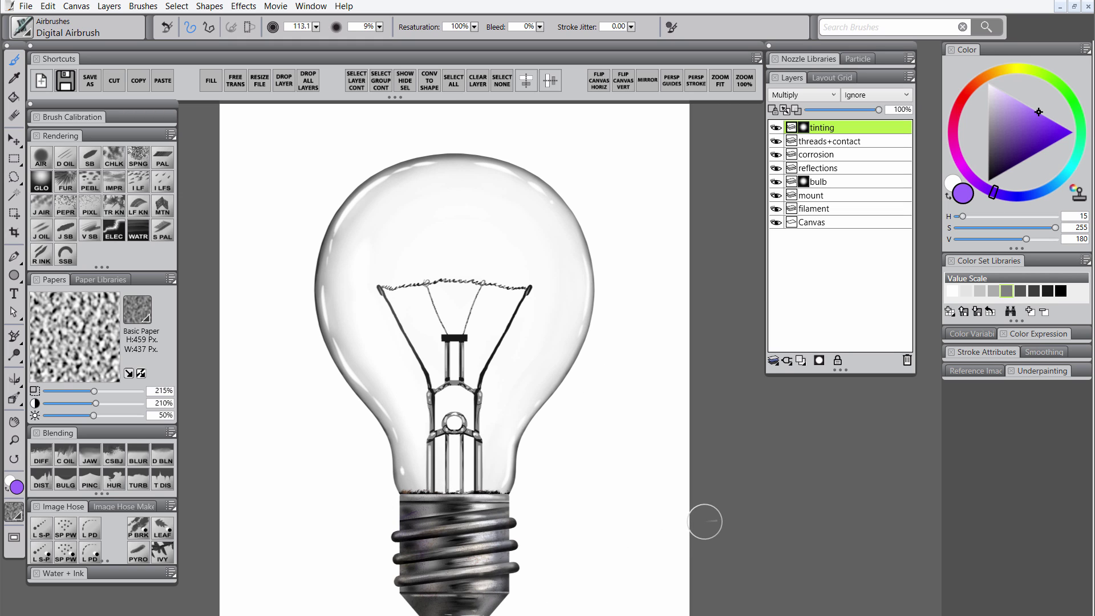
left_click(860, 110)
Add a new layer above tinting and name it metal-texture
left_click(801, 360)
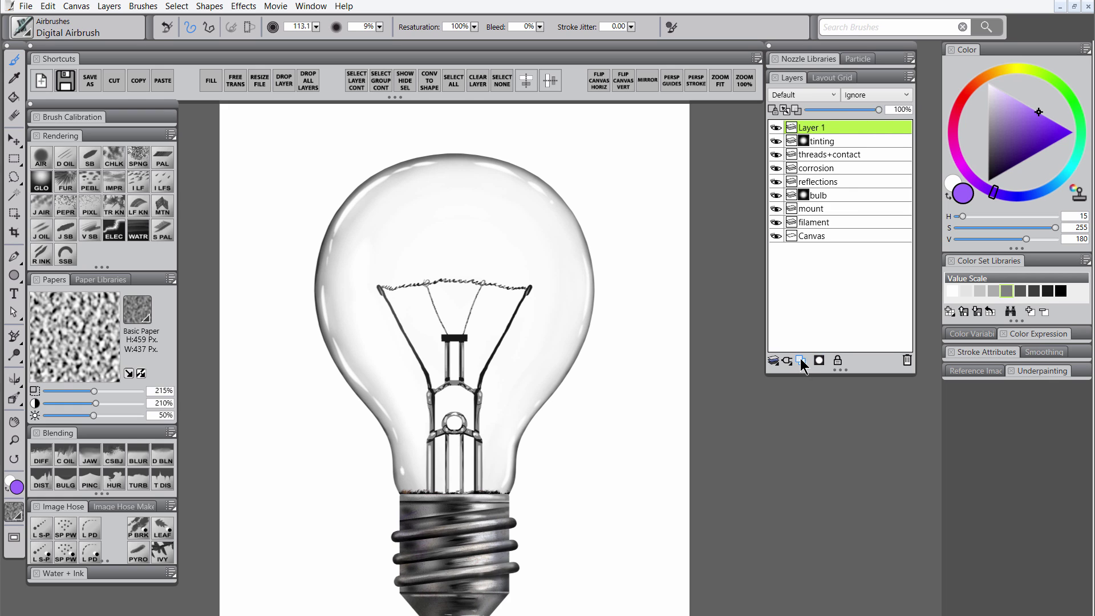
double_click(823, 129)
type("metal-te")
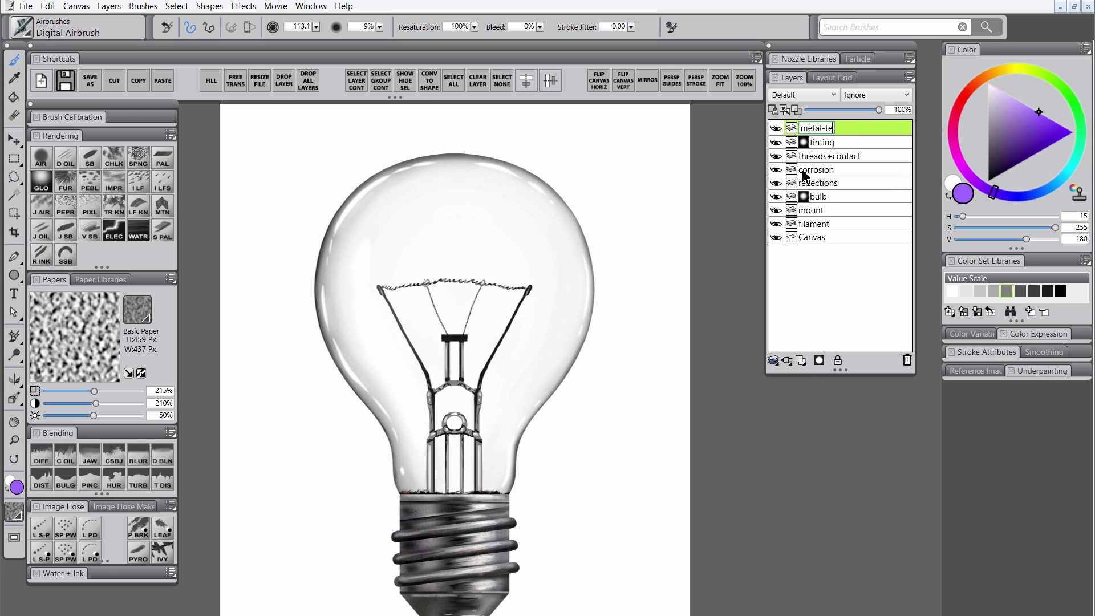
type("xture")
key("Return")
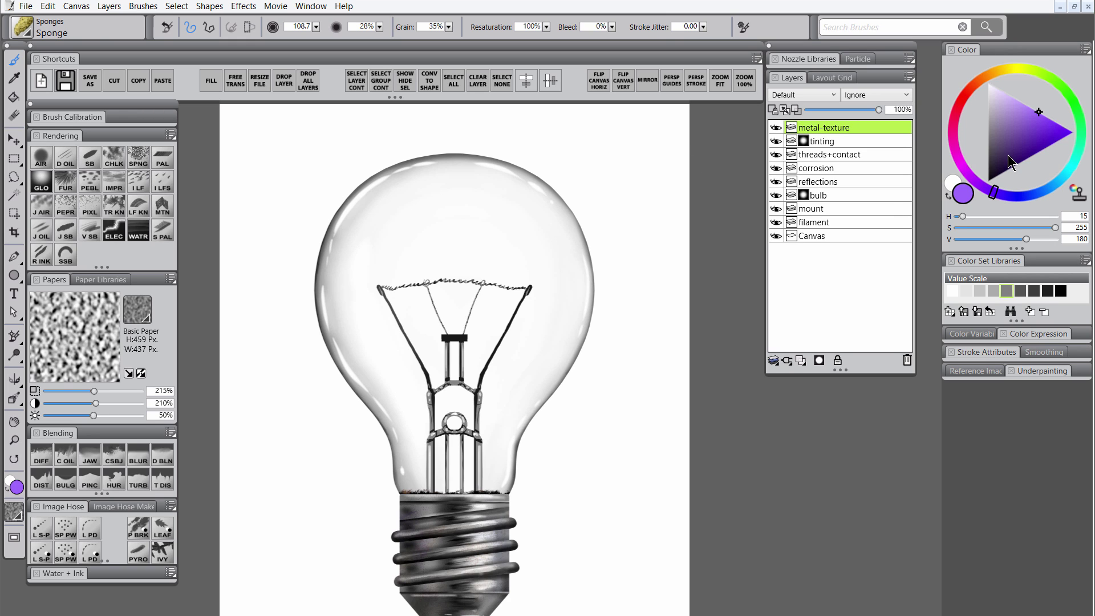
Sponge dark grey (value 56) and pale lavender (H 15, S 96, V 232) texture over the metal base at size 270.4
left_click_drag(1008, 156, 969, 163)
key("bracketright")
key("bracketright")
key("bracketright")
key("bracketright")
key("bracketright")
mouse_move(426, 505)
left_mouse_down()
mouse_move(495, 563)
mouse_move(487, 574)
left_mouse_up()
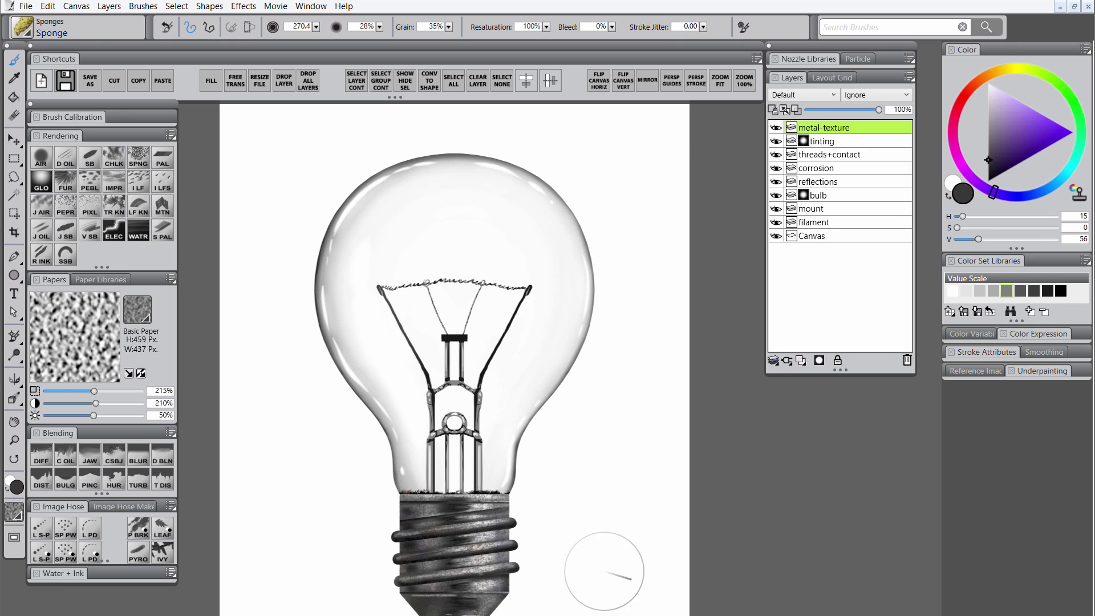
left_click(993, 92)
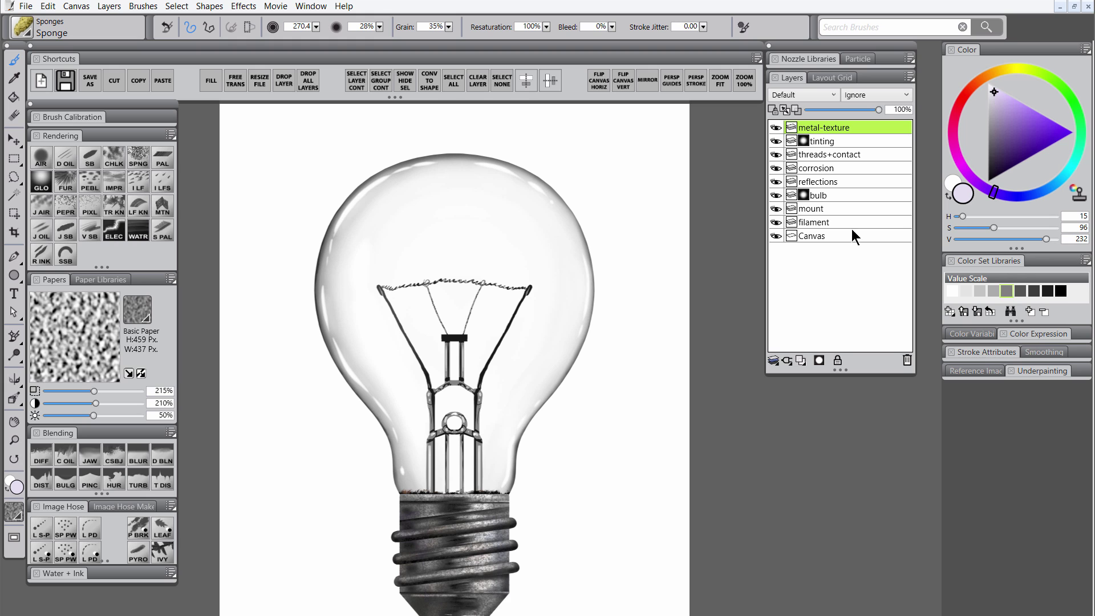
mouse_move(451, 505)
left_mouse_down()
mouse_move(366, 589)
mouse_move(465, 525)
mouse_move(492, 528)
mouse_move(496, 601)
left_mouse_up()
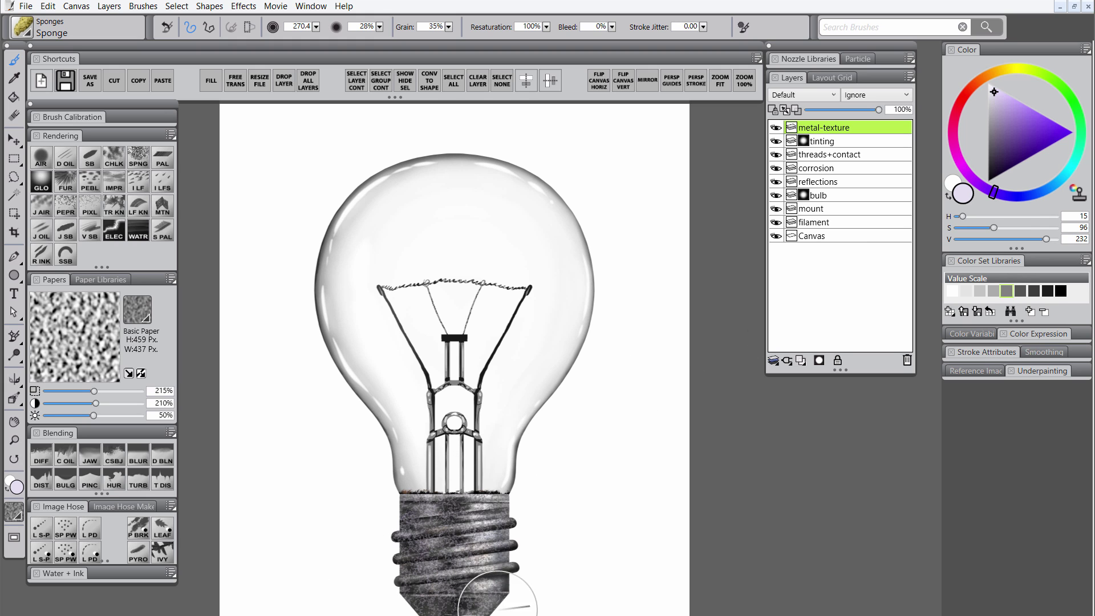
Sponge near-black (value 4) texture over the metal base, and blend the metal-texture layer as Overlay with reduced opacity
left_click_drag(993, 166, 988, 180)
mouse_move(446, 513)
left_mouse_down()
mouse_move(430, 579)
mouse_move(490, 516)
left_mouse_up()
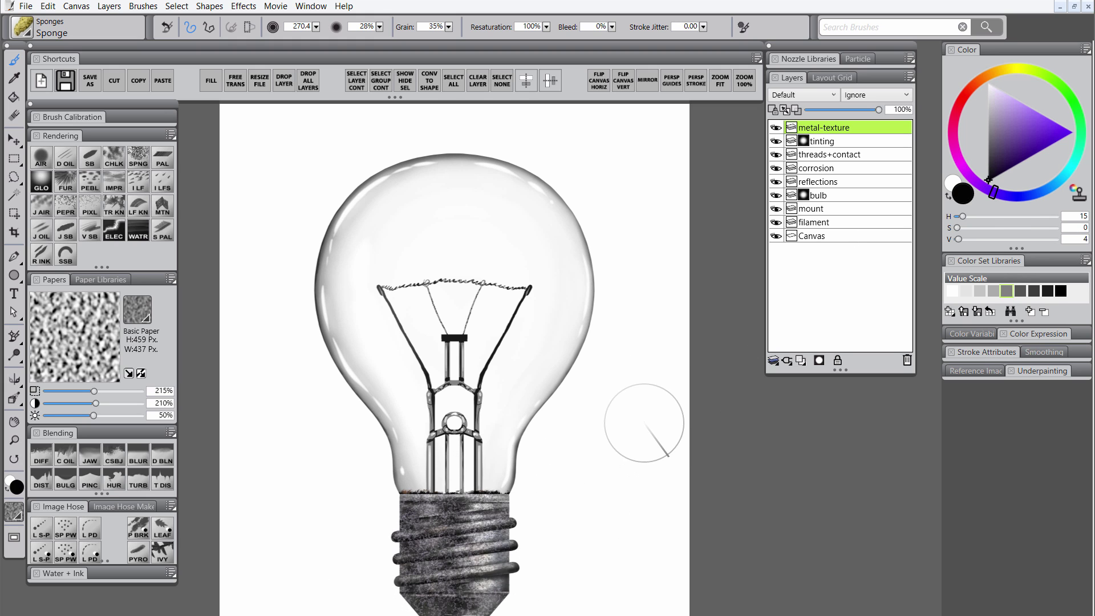
left_click(829, 110)
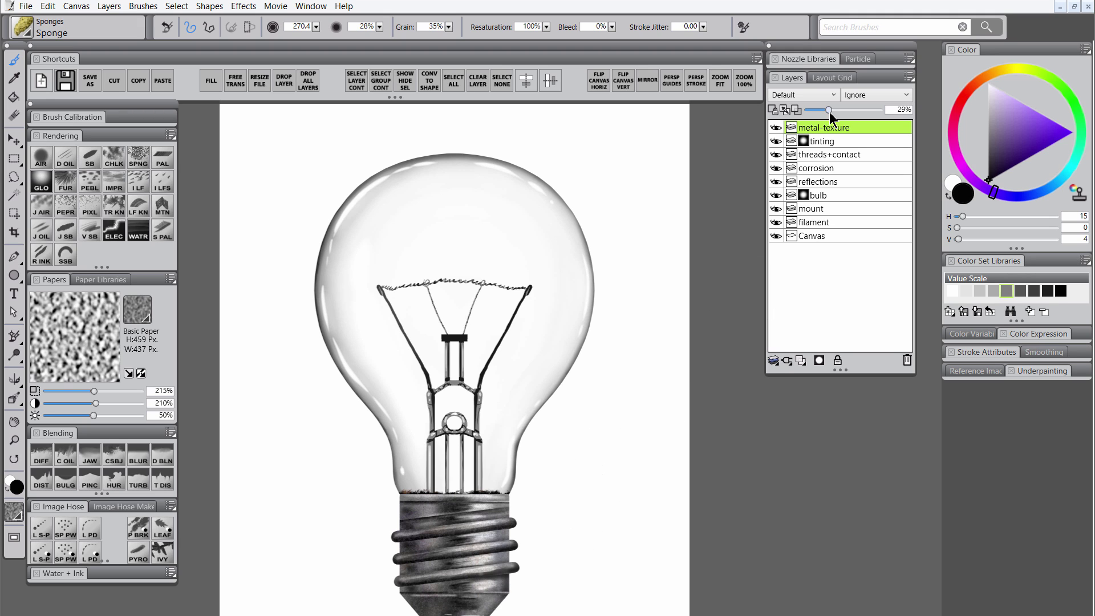
left_click(806, 94)
left_click(795, 258)
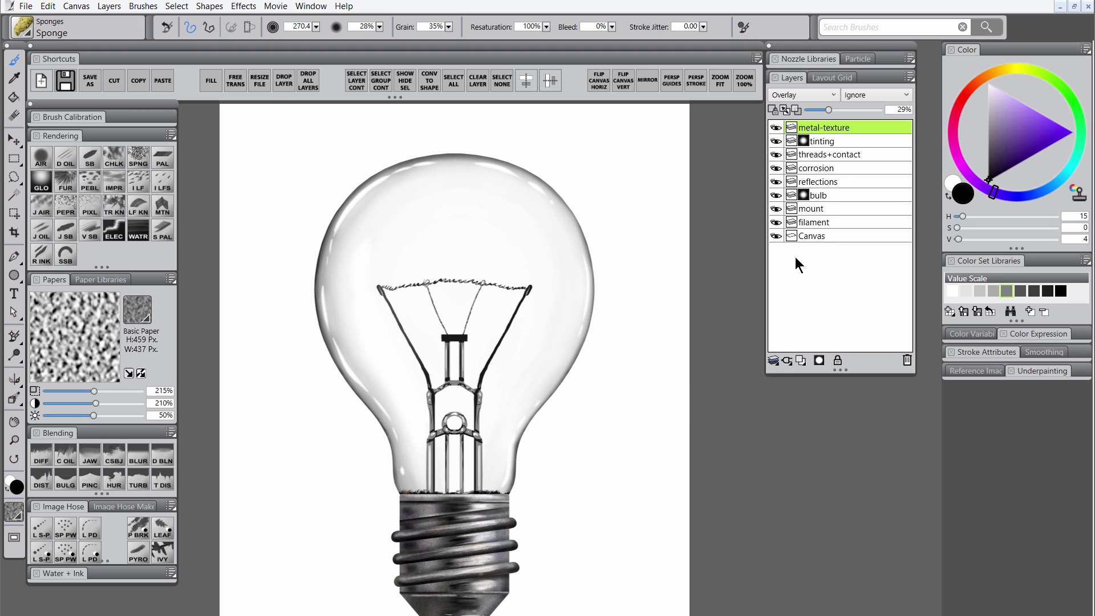
left_click(858, 110)
left_click(849, 110)
Choose the Diffuse Blur brush, and merge metal-texture, tinting and threads+contact into one layer named threads+contact
left_click(847, 155)
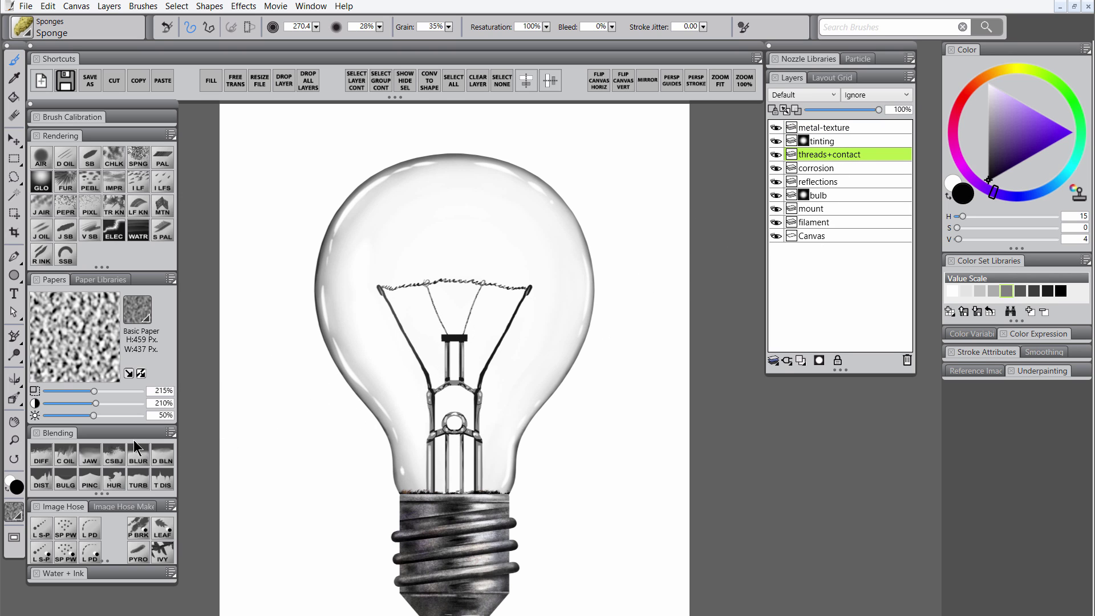
left_click(45, 456)
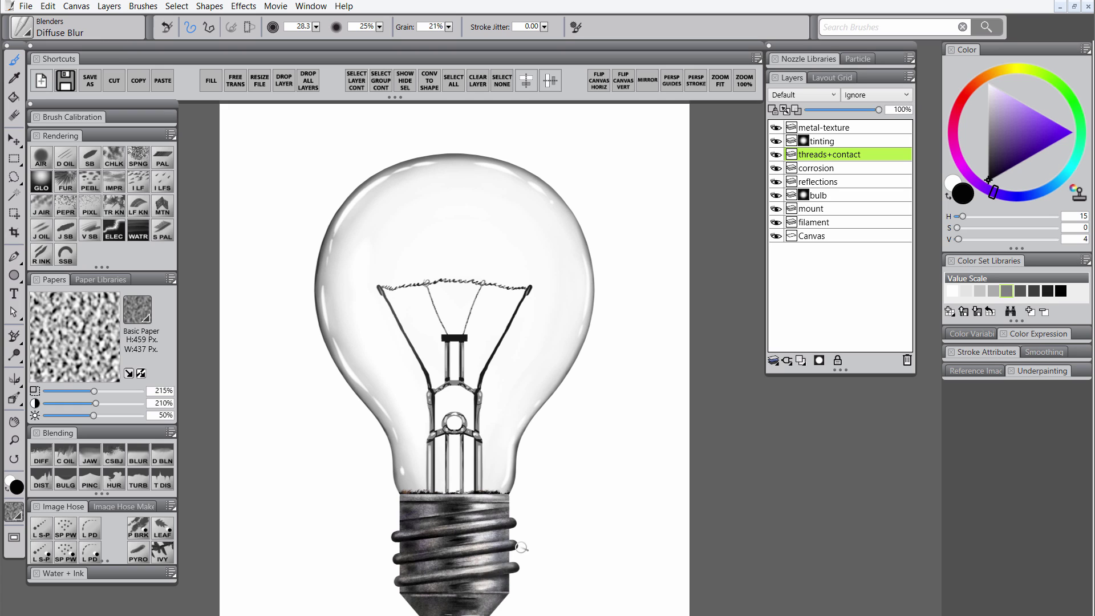
left_click(830, 127)
left_click(840, 155, "shift")
key("ctrl+e")
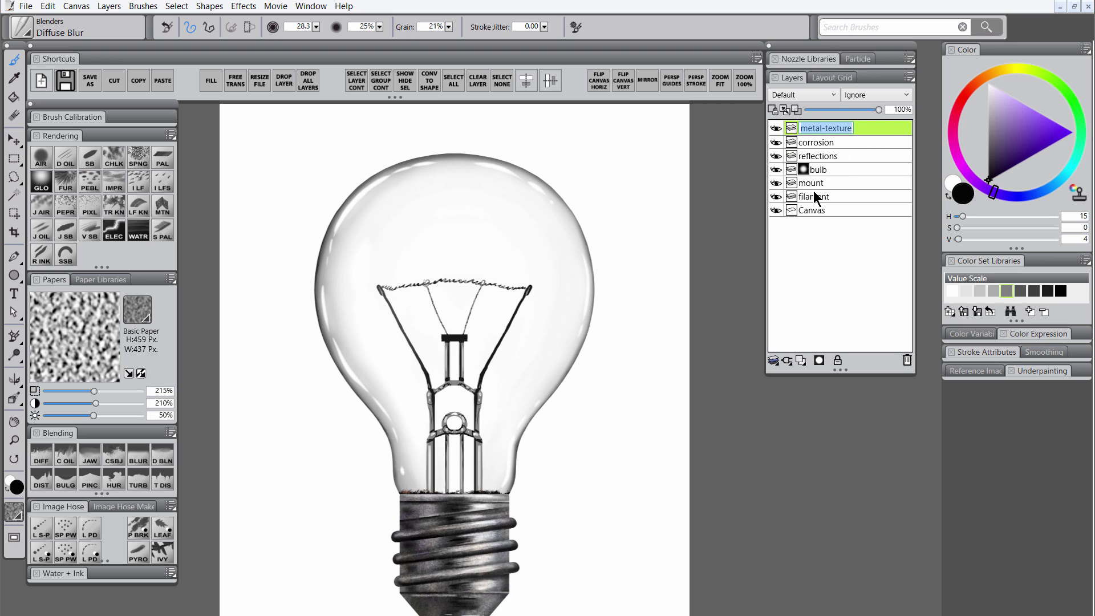
type("threads+contact")
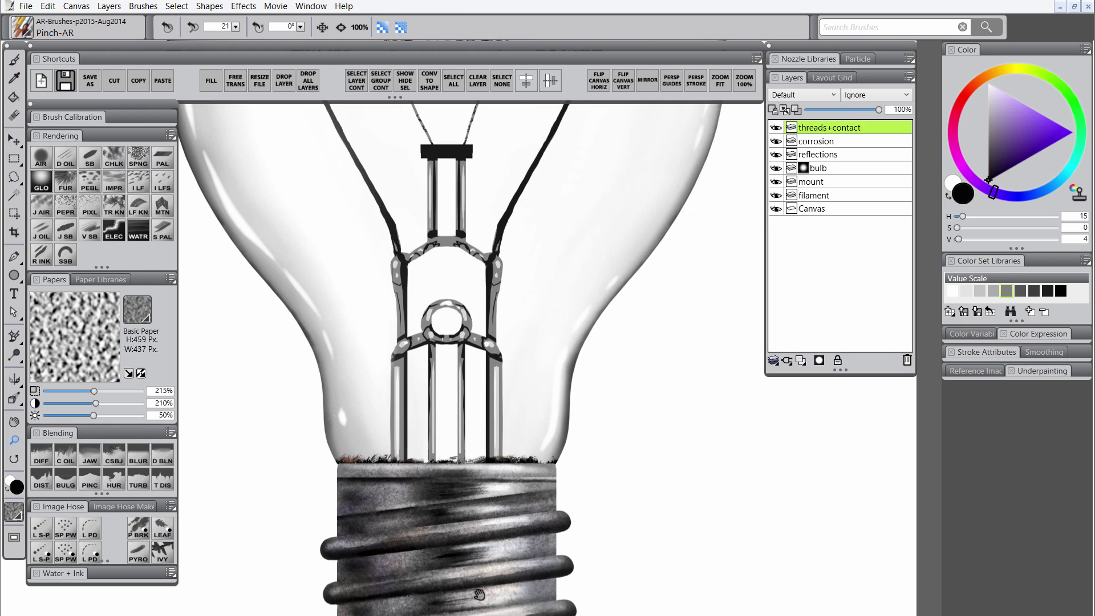
Reshape the metal base's side edges between the threads with the Distorto and Pinch-AR brushes to make the outline uneven
left_click_drag(479, 594, 492, 389)
left_click(93, 481)
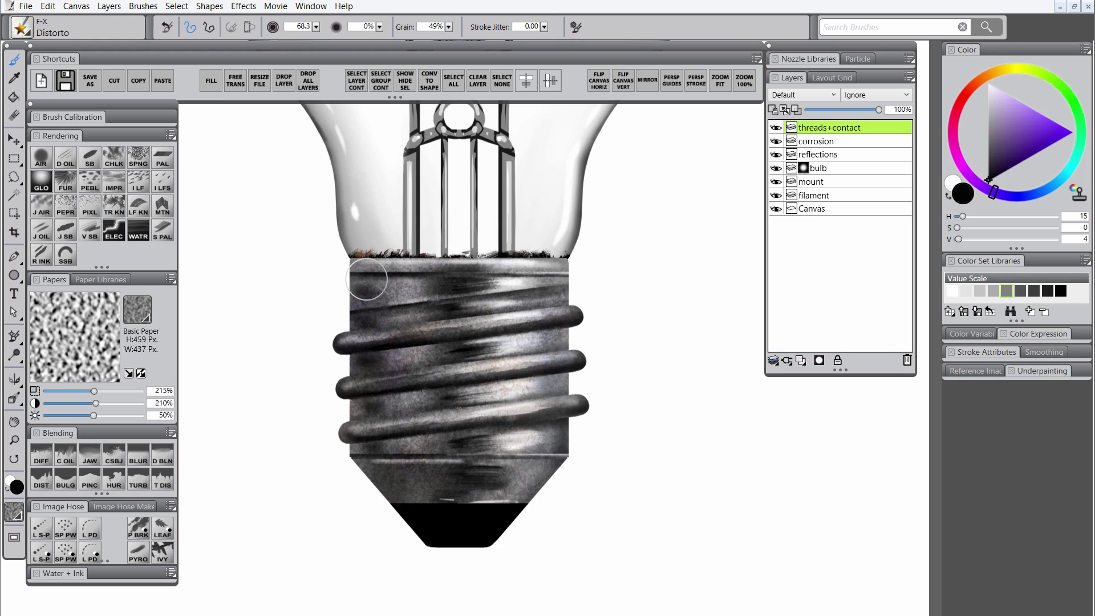
left_click_drag(359, 265, 349, 305)
left_click_drag(565, 273, 577, 261)
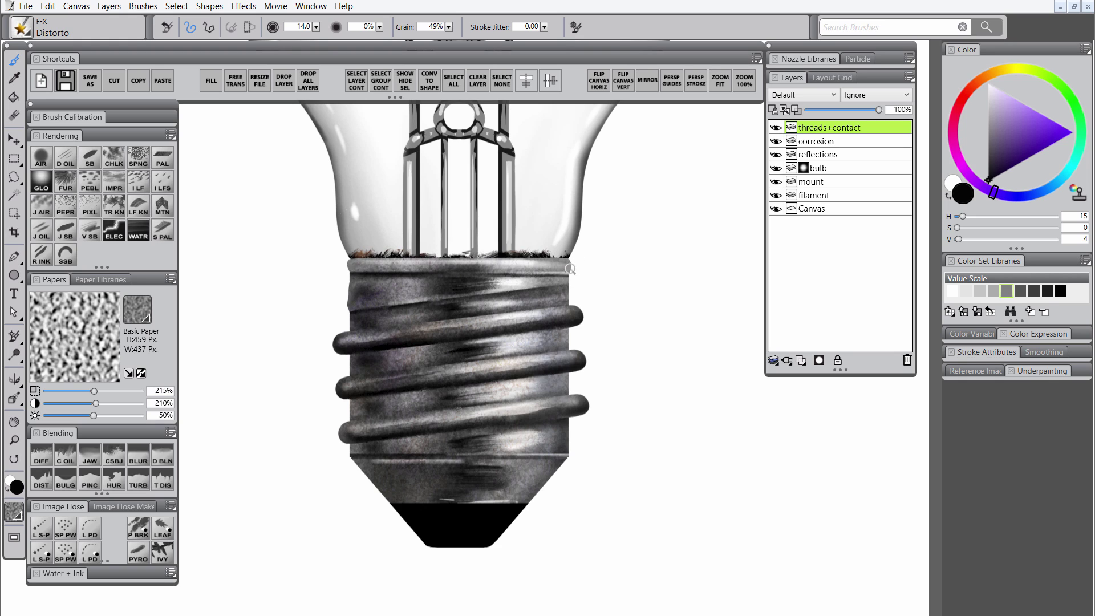
left_click_drag(349, 284, 345, 401)
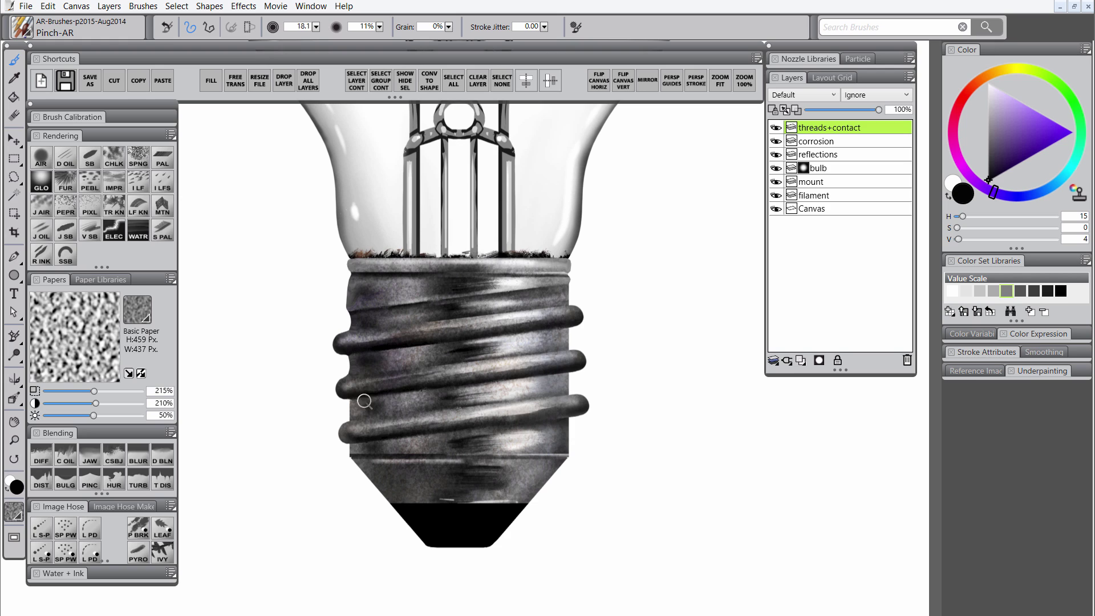
left_click_drag(352, 449, 350, 449)
key("bracketright")
left_click_drag(573, 425, 563, 438)
key("ctrl+1")
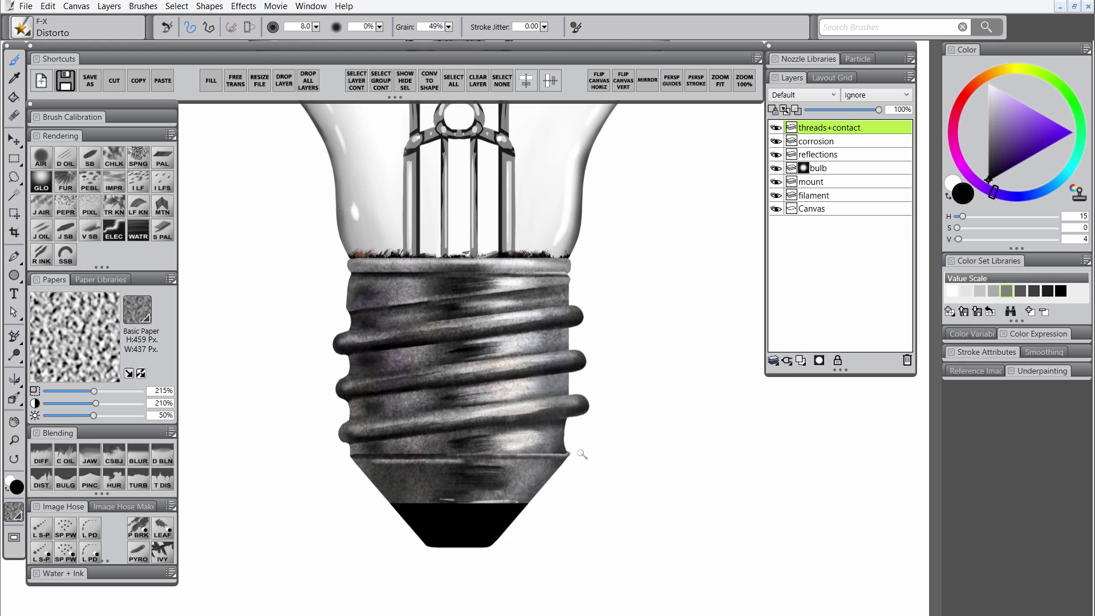
Select the content of the bulb layer and add a new layer above it named bulb-texture
left_click(811, 169)
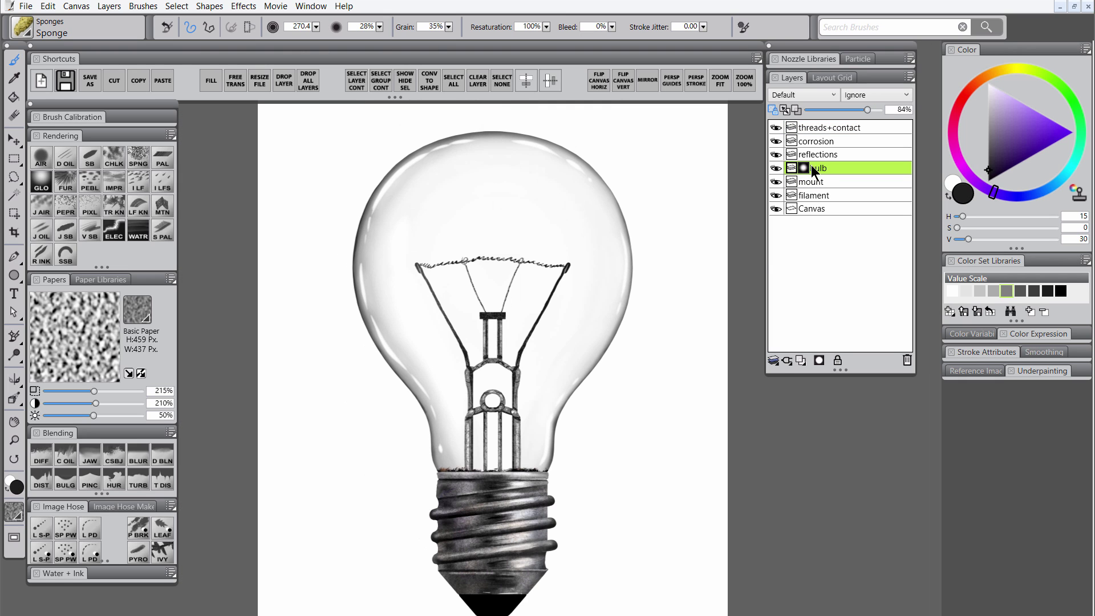
left_click(358, 83)
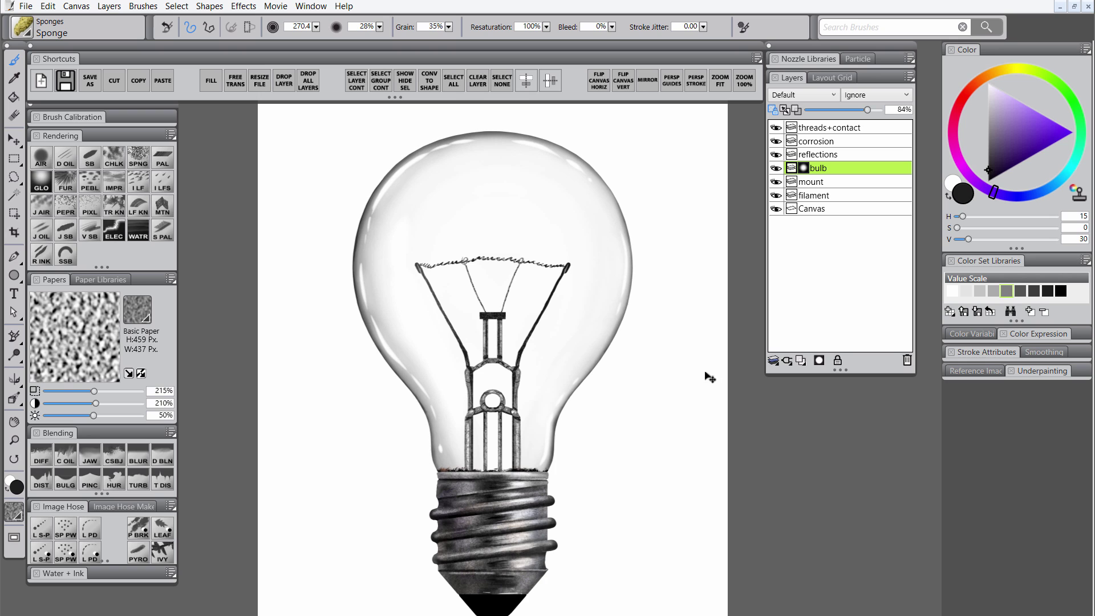
left_click(801, 359)
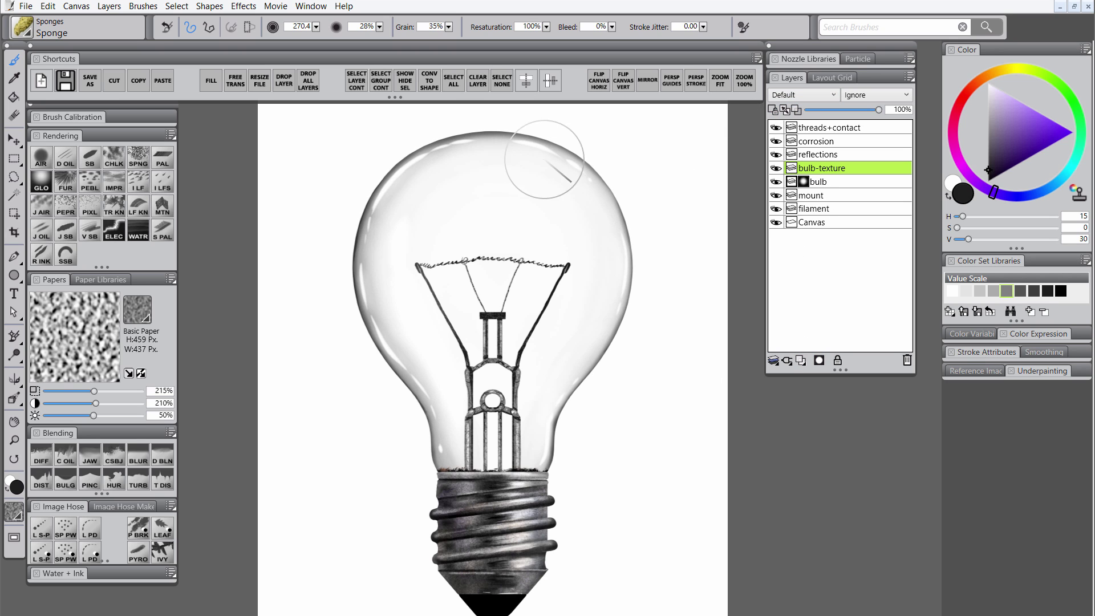
Sponge dark grey (value 30) and white (value 254) texture over the glass at size 270.4, and lower bulb-texture's opacity to 5%
mouse_move(537, 139)
left_mouse_down()
mouse_move(350, 231)
mouse_move(561, 252)
mouse_move(655, 282)
mouse_move(449, 504)
mouse_move(448, 595)
mouse_move(451, 495)
mouse_move(383, 221)
mouse_move(458, 483)
left_mouse_up()
key("shift+s")
left_click_drag(878, 110, 814, 115)
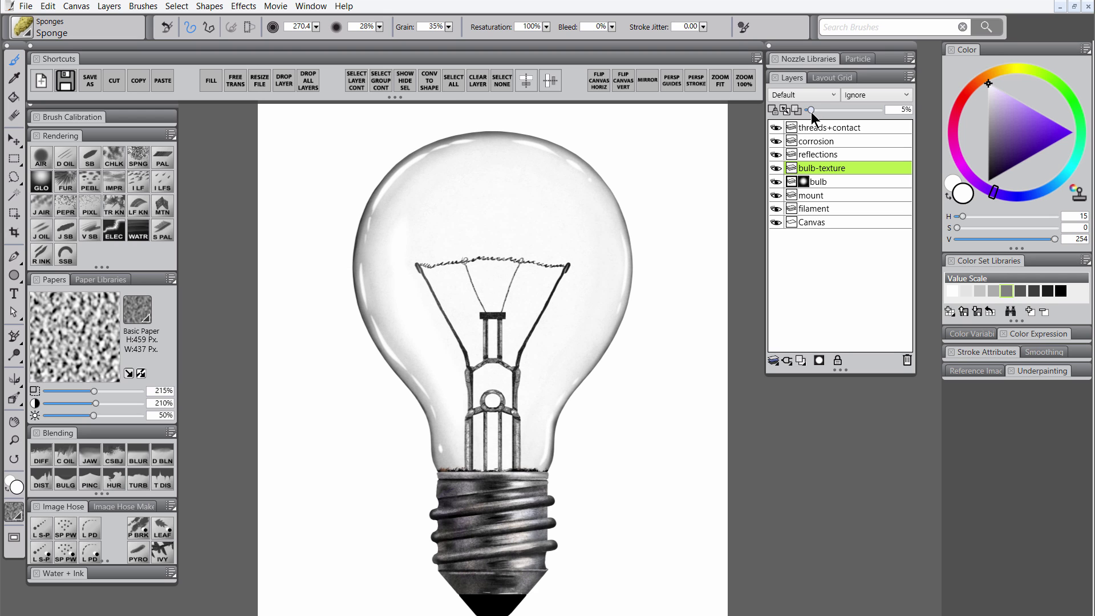
left_click(15, 439)
left_click(514, 359)
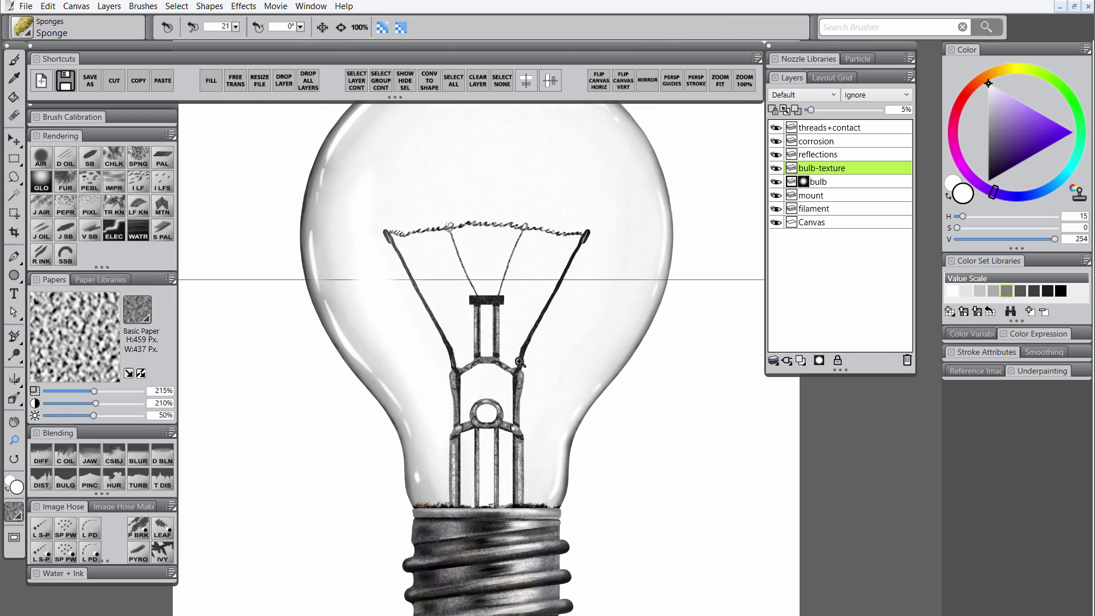
left_click(519, 362)
left_click(521, 419, "alt")
left_click(523, 428, "alt")
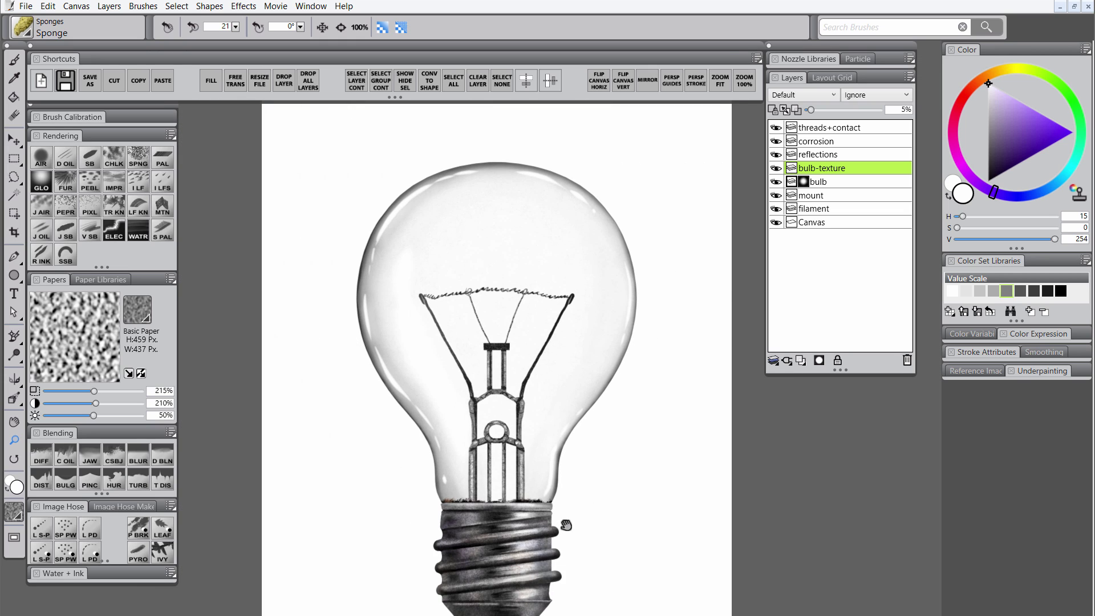
left_click_drag(565, 524, 564, 479)
Airbrush tan (H 116, S 107, V 166) and blue (H 229) tints onto the mount layer with its transparency preserved
left_click(822, 193)
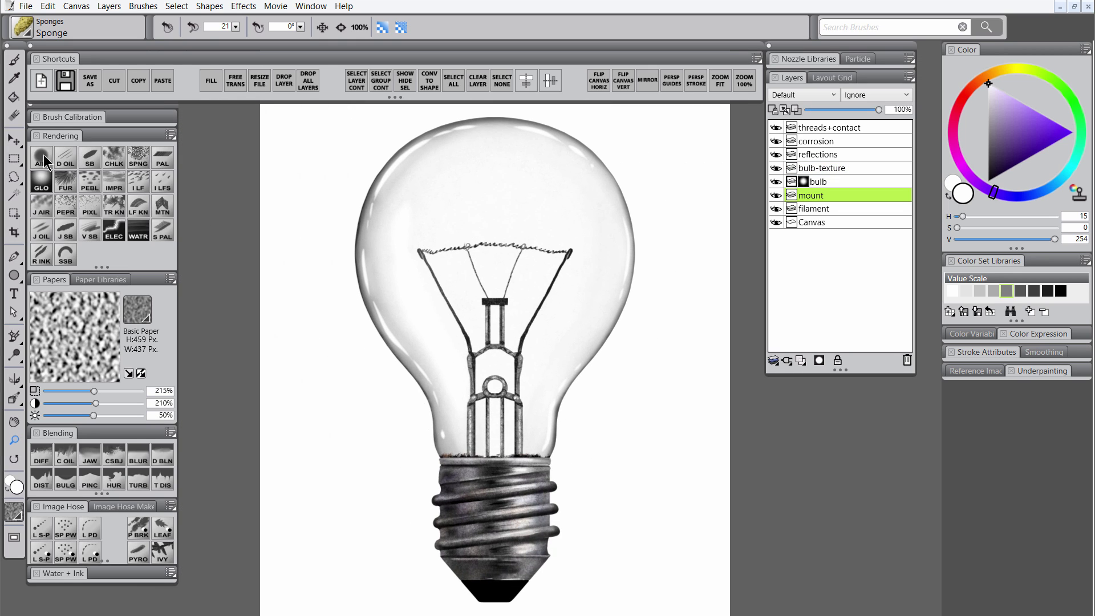
left_click(15, 60)
left_click(999, 70)
left_click(1013, 118)
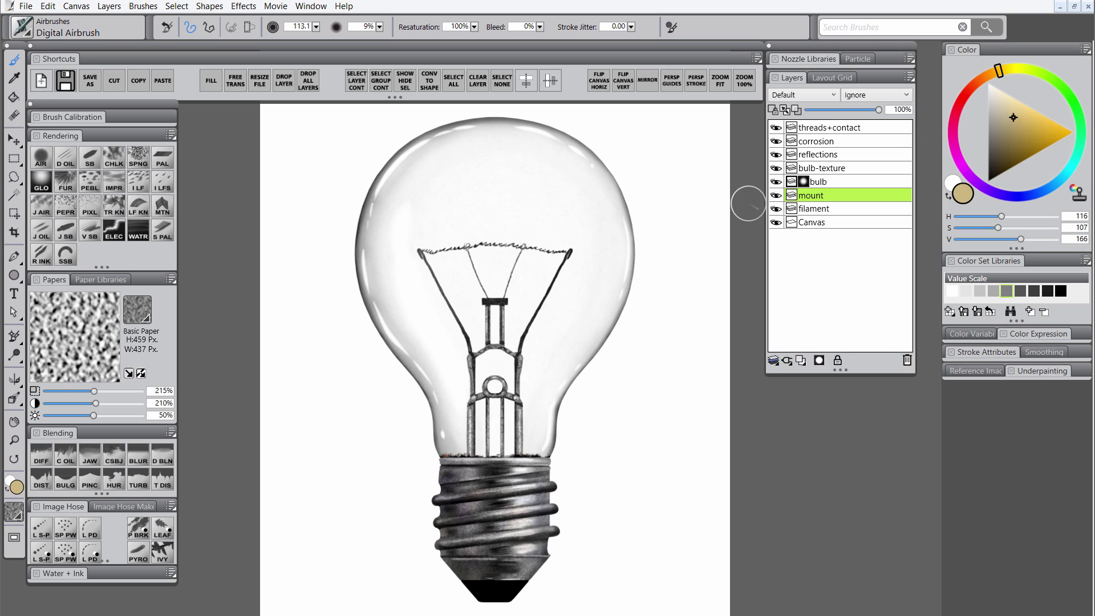
key("bracketleft")
left_click(773, 109)
left_click(1055, 184)
left_click_drag(514, 398, 515, 399)
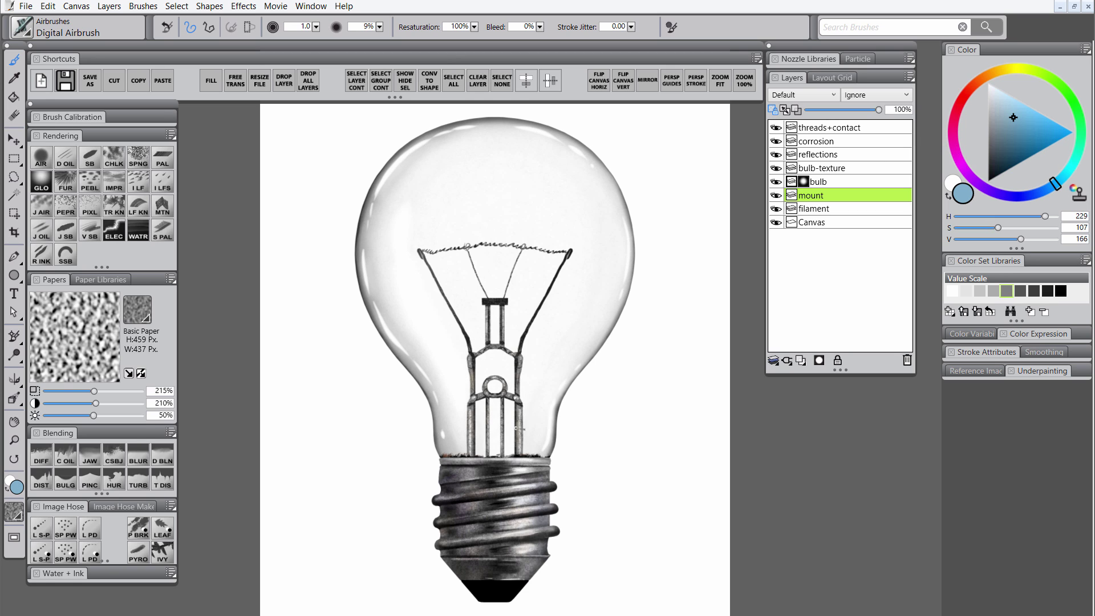
key("bracketright")
key("bracketright")
key("bracketright")
key("bracketright")
key("bracketright")
key("bracketright")
key("bracketright")
Lower the reflections layer's opacity to 40%, and paint white and grey (value 110) corrosion details with the Detail Oils Brush at size 12
left_click(828, 155)
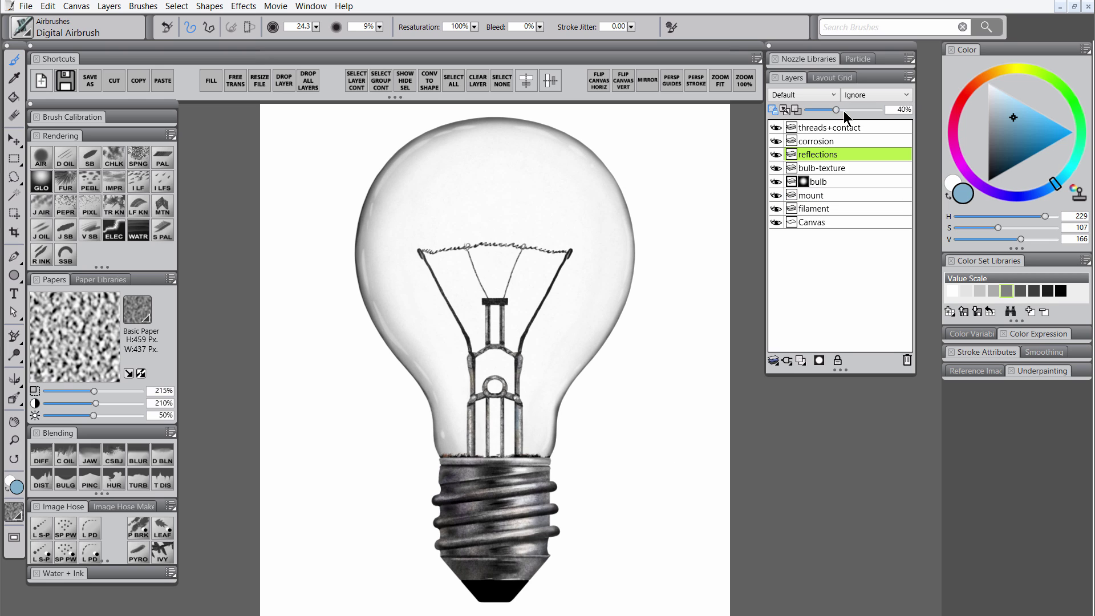
left_click(825, 143)
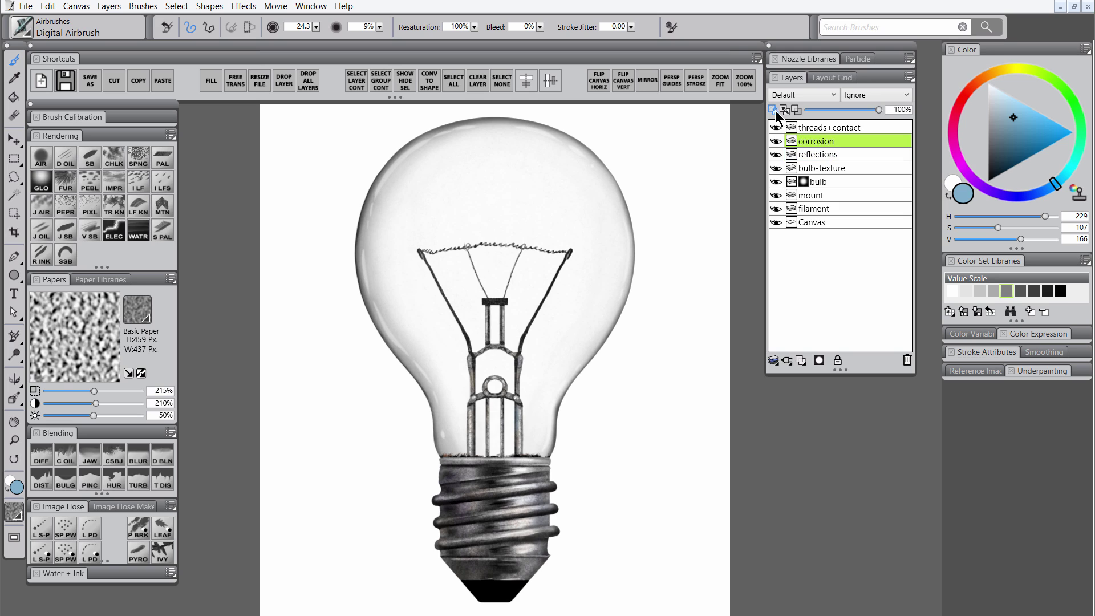
left_click_drag(1013, 118, 930, 33)
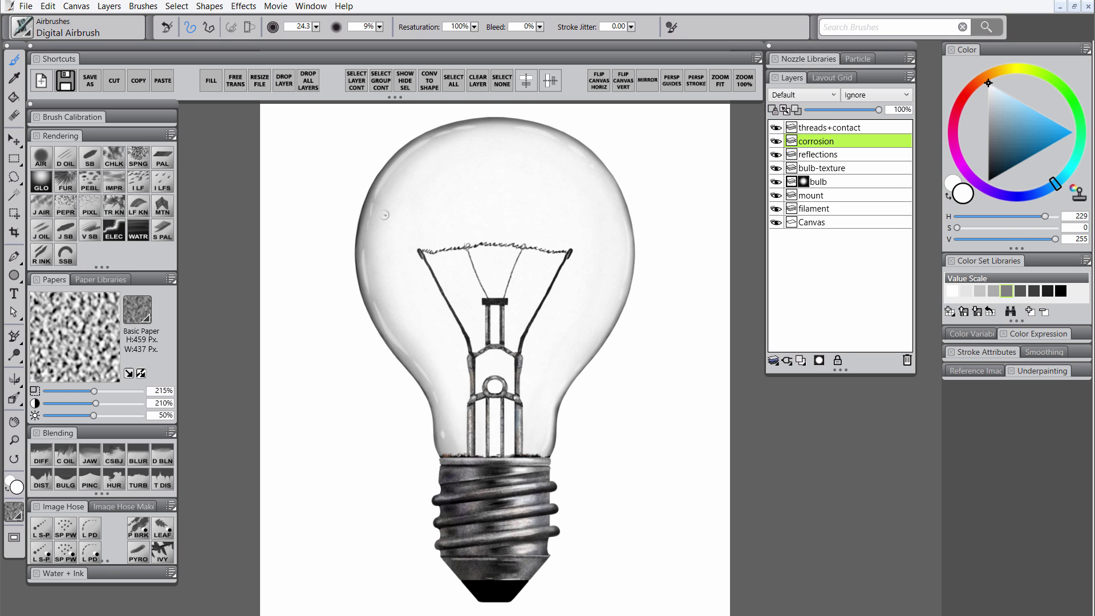
left_click(72, 159)
left_click_drag(447, 449, 443, 451)
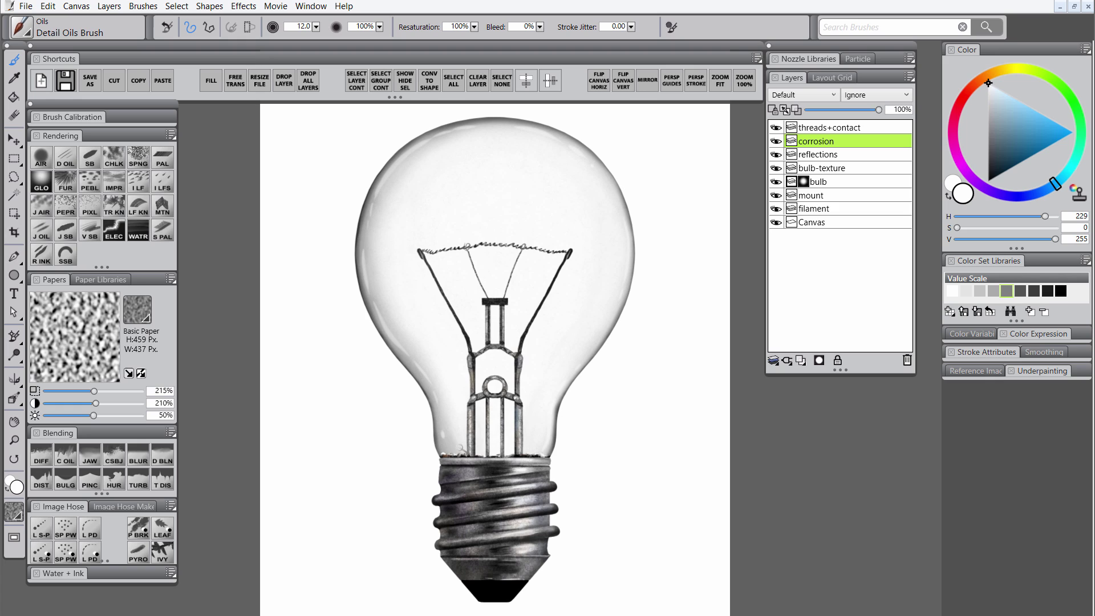
left_click(438, 443, "alt")
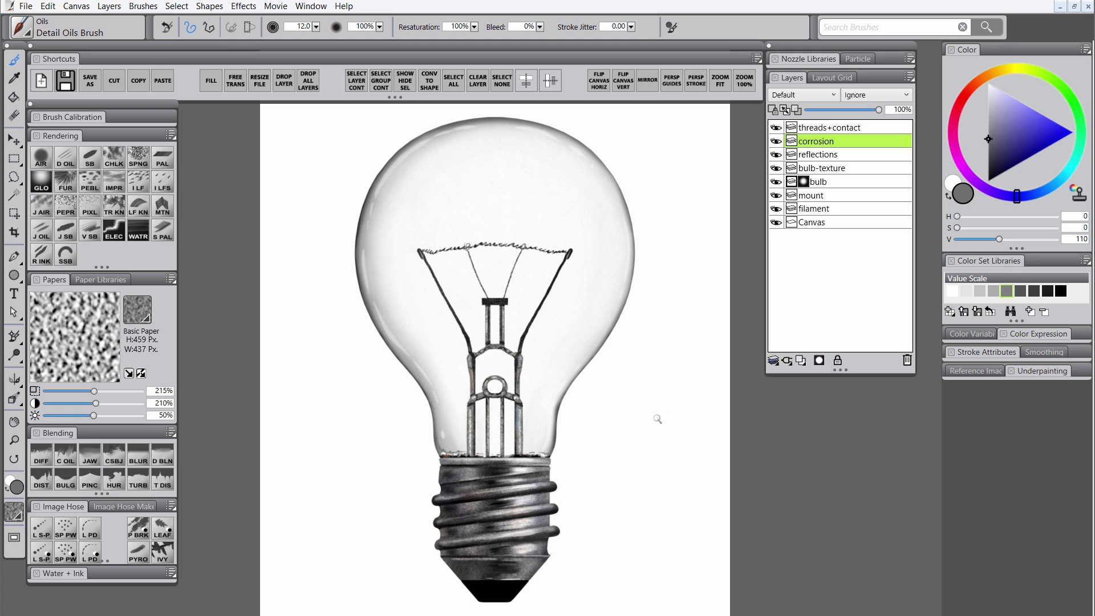
Airbrush the glass edge on the bulb layer at size 177.1, undo the last stroke, and lower the layer's opacity
left_click(821, 195)
left_click(519, 403, "alt")
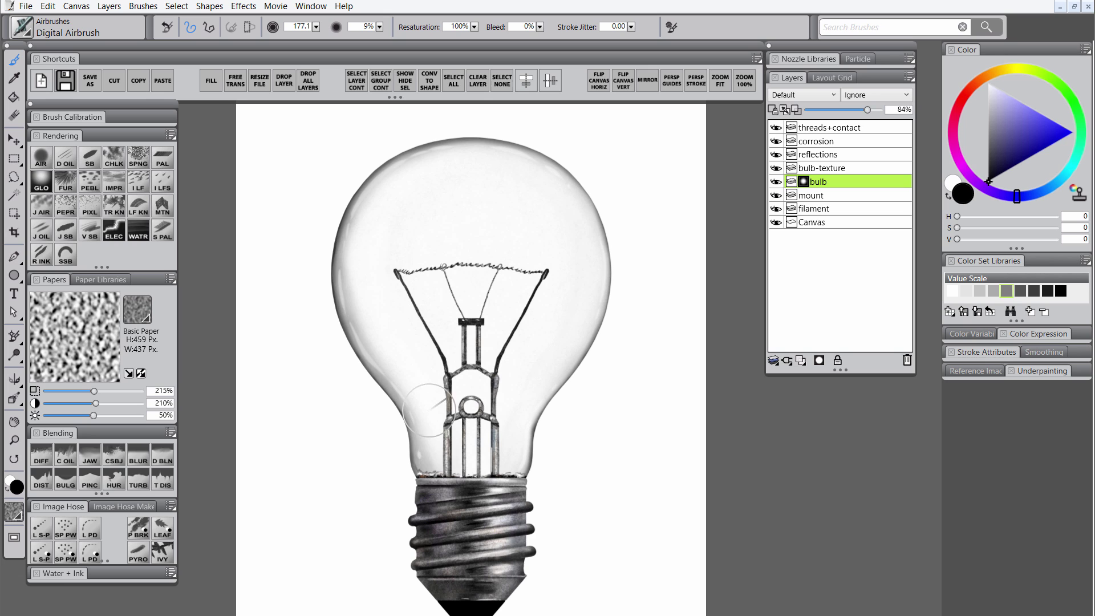
mouse_move(429, 410)
left_mouse_down()
mouse_move(360, 267)
mouse_move(398, 191)
left_mouse_up()
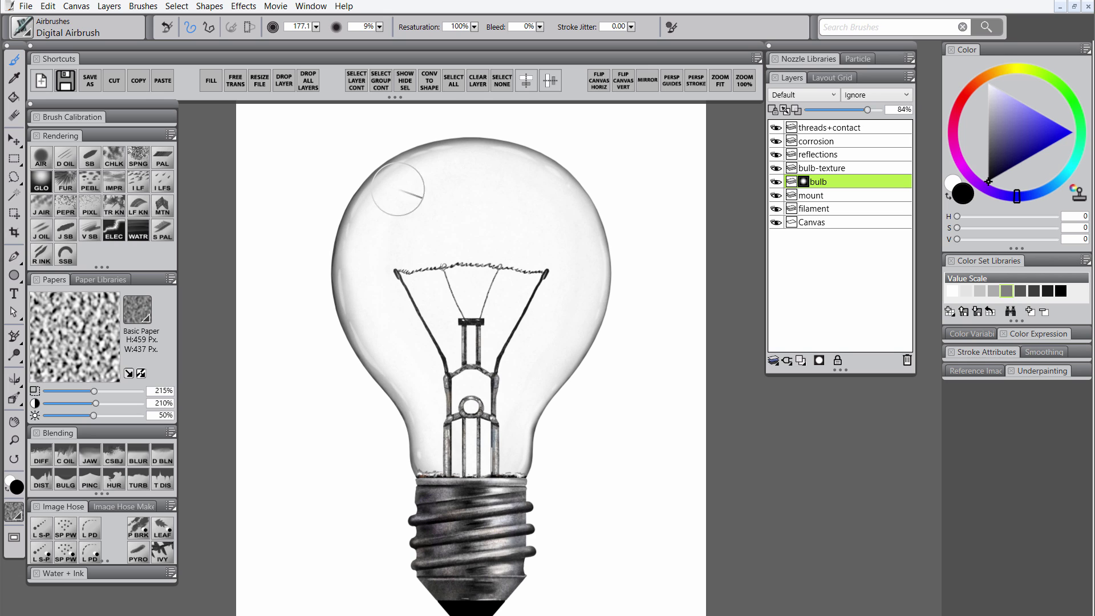
mouse_move(393, 345)
left_mouse_down()
mouse_move(440, 449)
mouse_move(365, 242)
mouse_move(383, 285)
mouse_move(297, 232)
left_mouse_up()
left_click(377, 254, "alt")
key("ctrl+z")
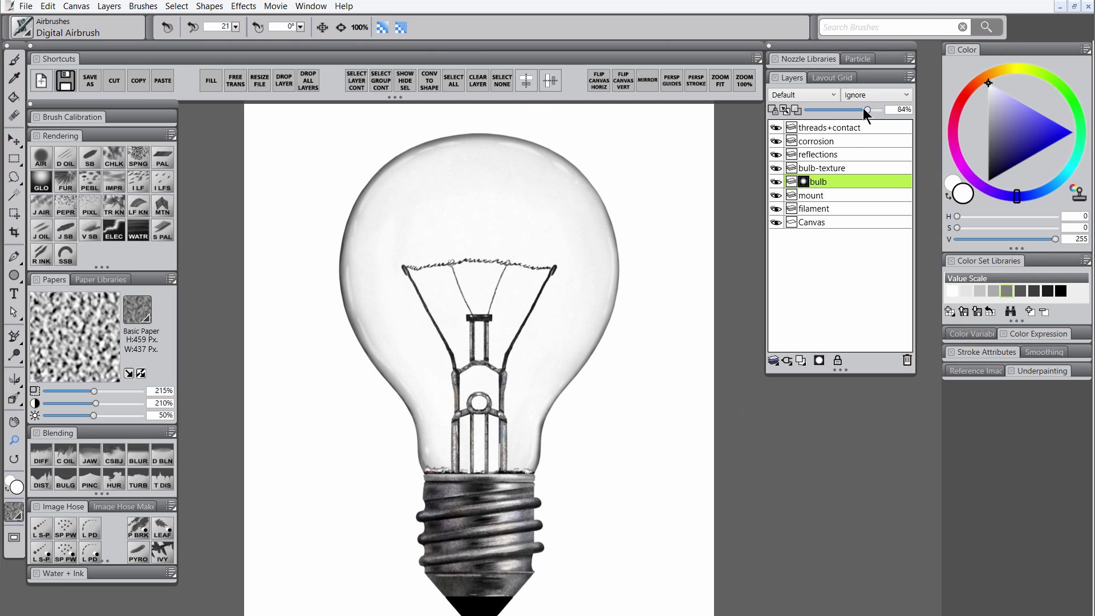
left_click_drag(866, 110, 844, 112)
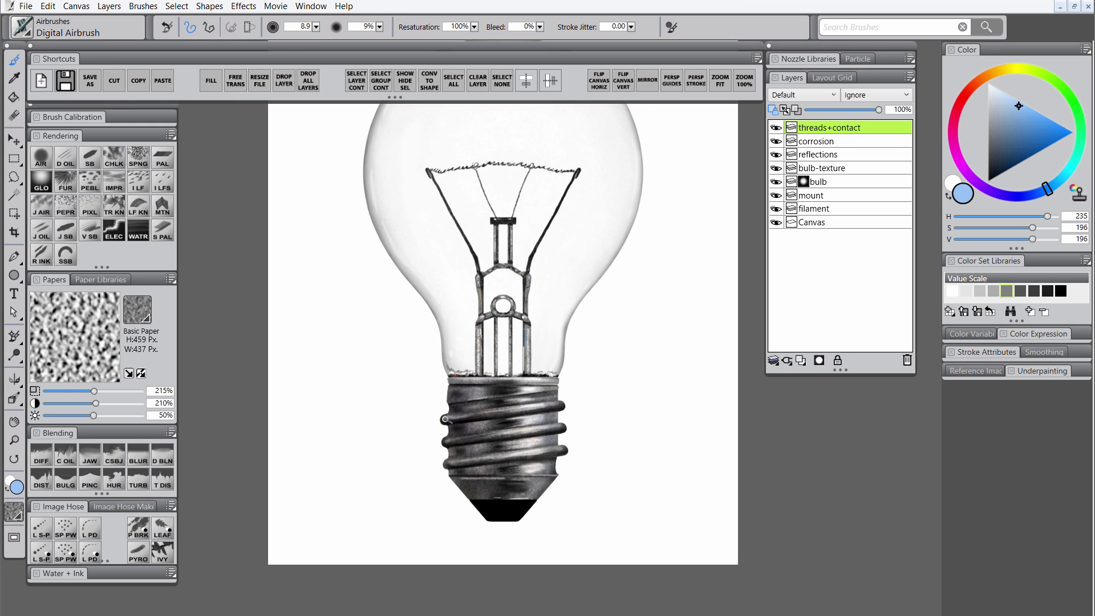
Airbrush black and white accents along the edges of the threads+contact layer, enlarging the brush from size 8.9
left_click(448, 380, "alt")
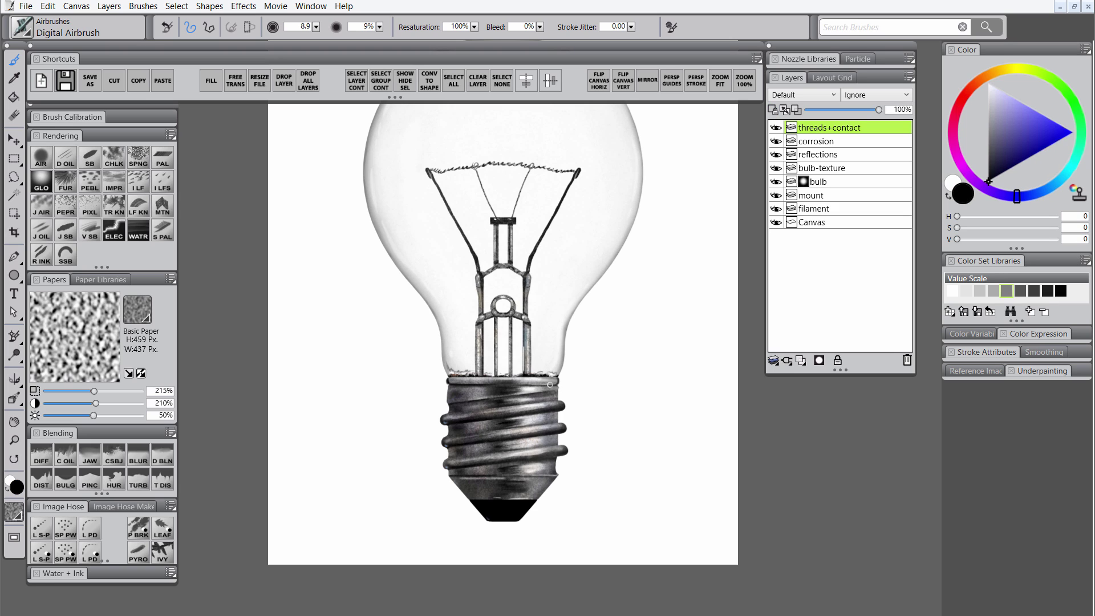
left_click(582, 400, "alt")
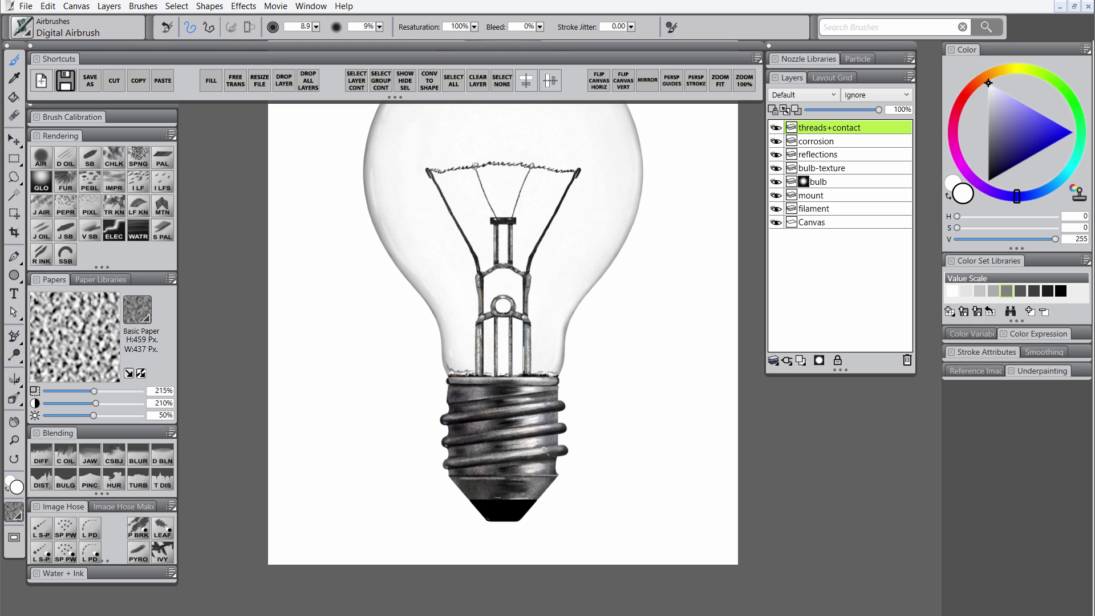
left_click(773, 110)
key("bracketright")
key("bracketright")
key("bracketright")
left_click_drag(450, 388, 448, 403)
Add a layer mask to the mount layer and fade parts of the glass stem with a black airbrush at size 28.3
left_click(821, 195)
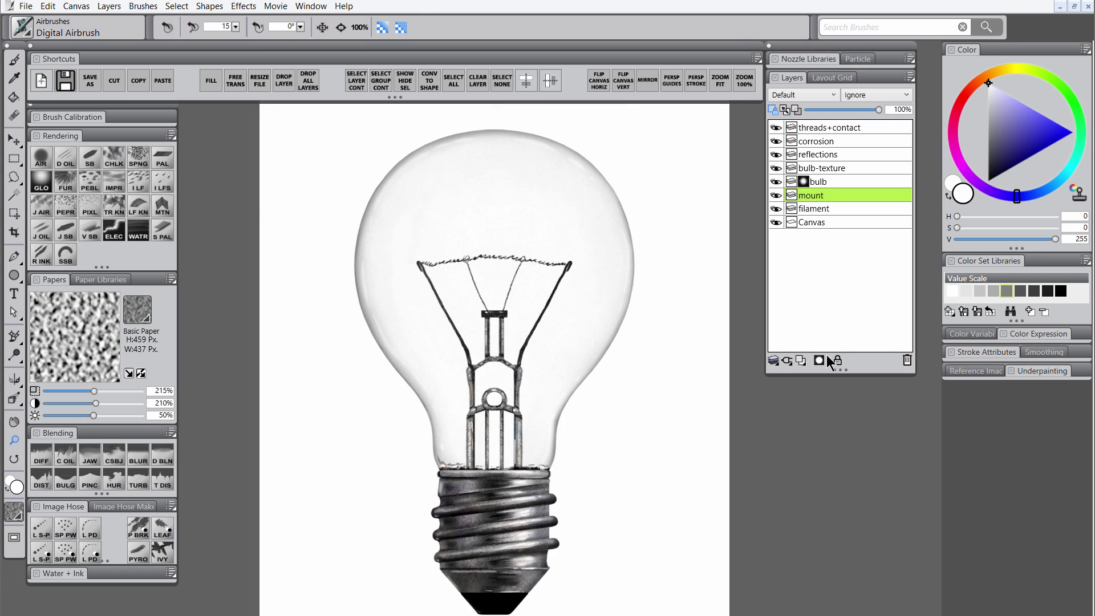
left_click(819, 360)
left_click(949, 235)
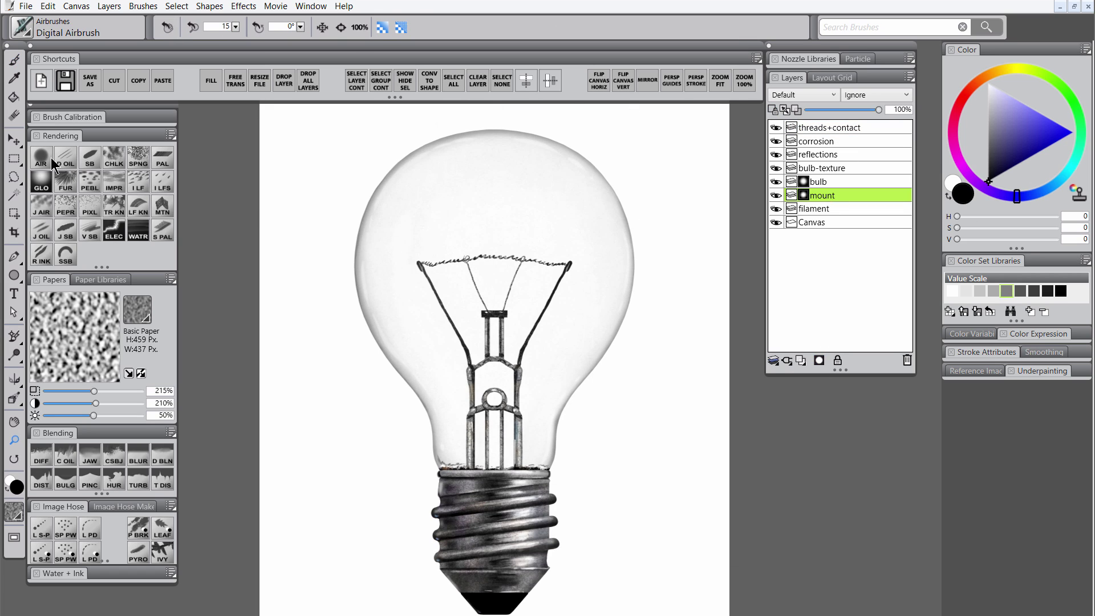
key("b")
mouse_move(474, 404)
left_mouse_down()
mouse_move(471, 459)
mouse_move(488, 463)
left_mouse_up()
left_click_drag(503, 415, 503, 460)
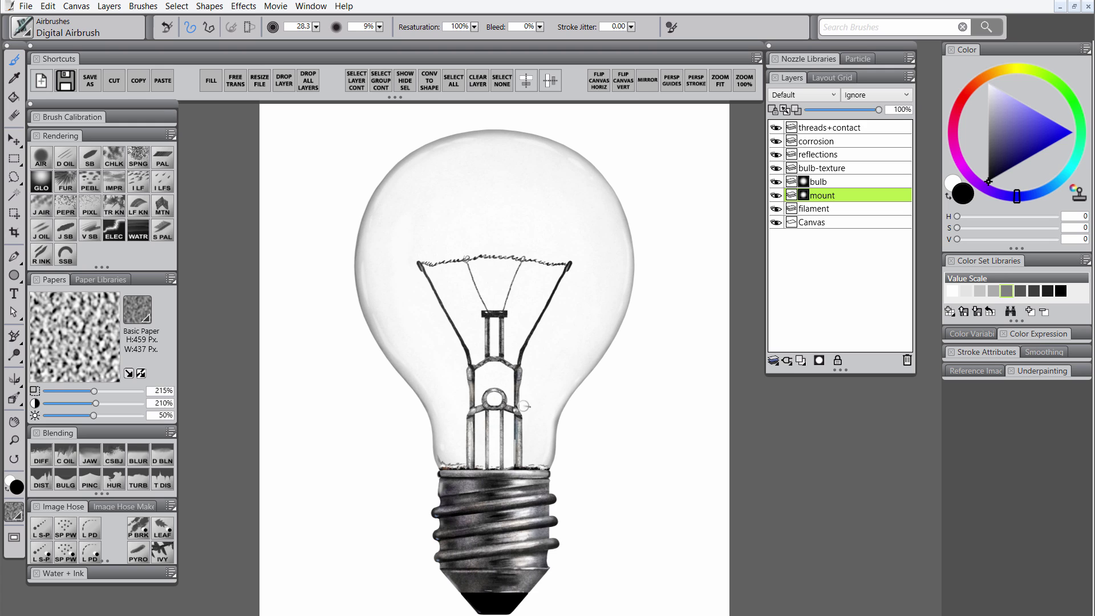
mouse_move(521, 415)
left_mouse_down()
mouse_move(518, 458)
mouse_move(519, 371)
left_mouse_up()
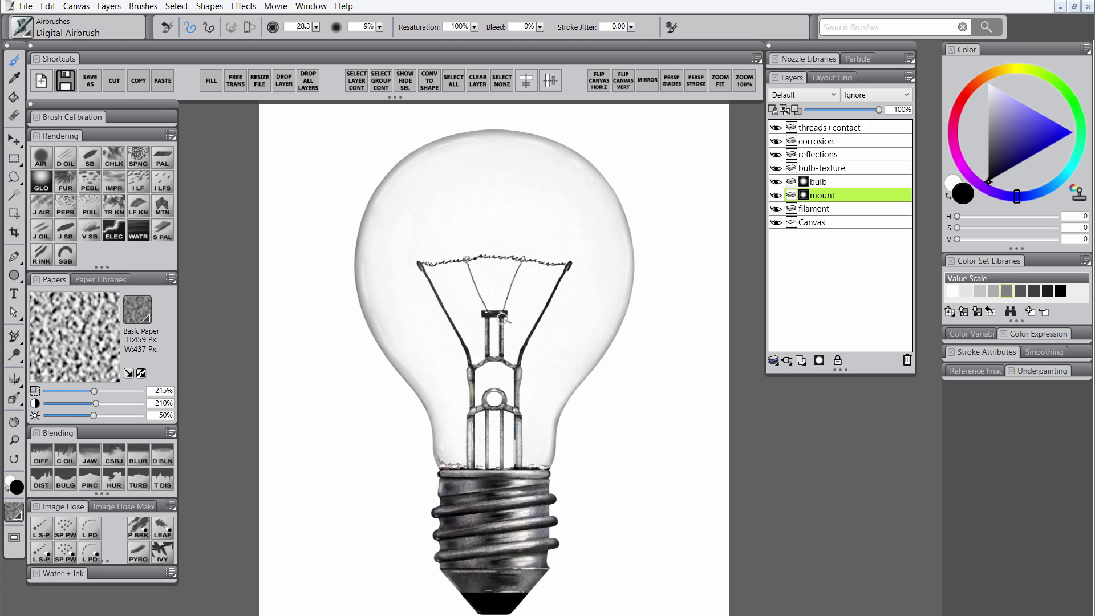
Apply the layer masks on the mount and bulb layers
mouse_move(502, 318)
left_mouse_down("ctrl+alt")
mouse_move(487, 351)
mouse_move(504, 359)
left_mouse_up("ctrl+alt")
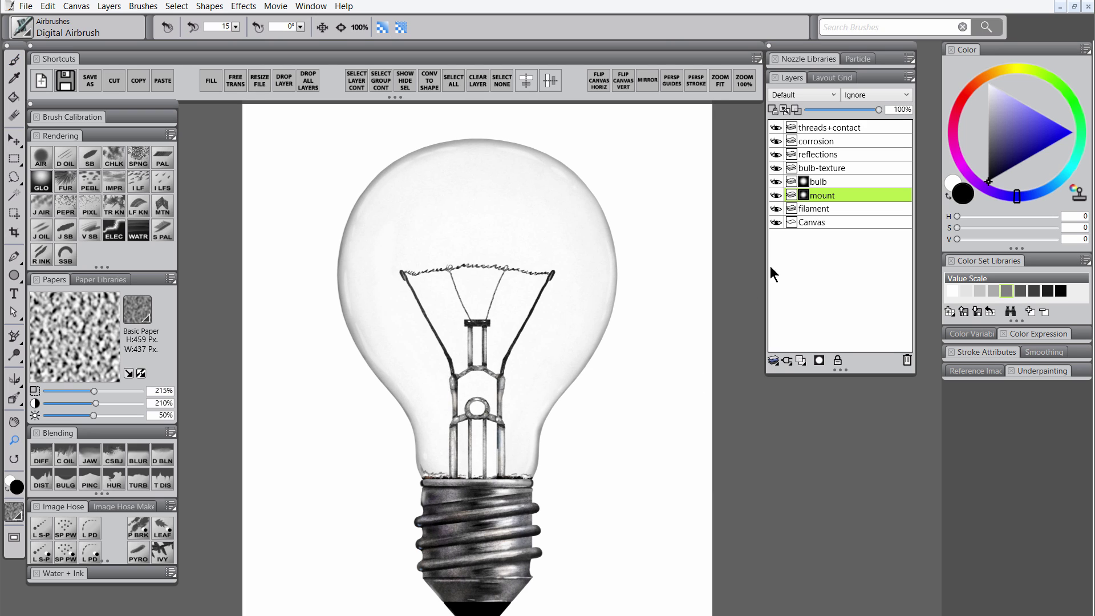
right_click(805, 197)
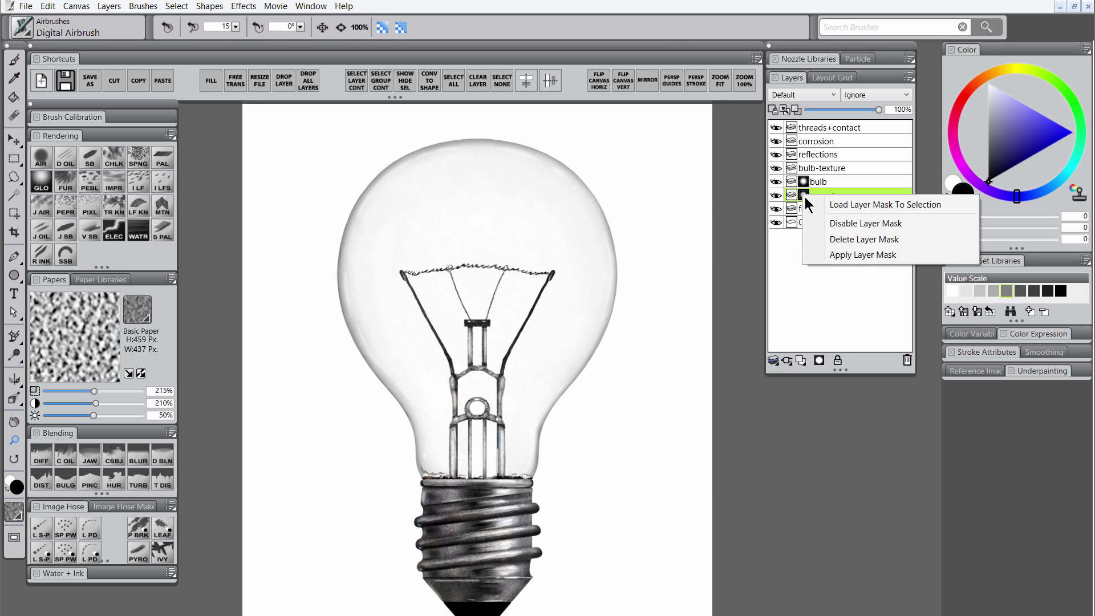
left_click(860, 243)
right_click(803, 181)
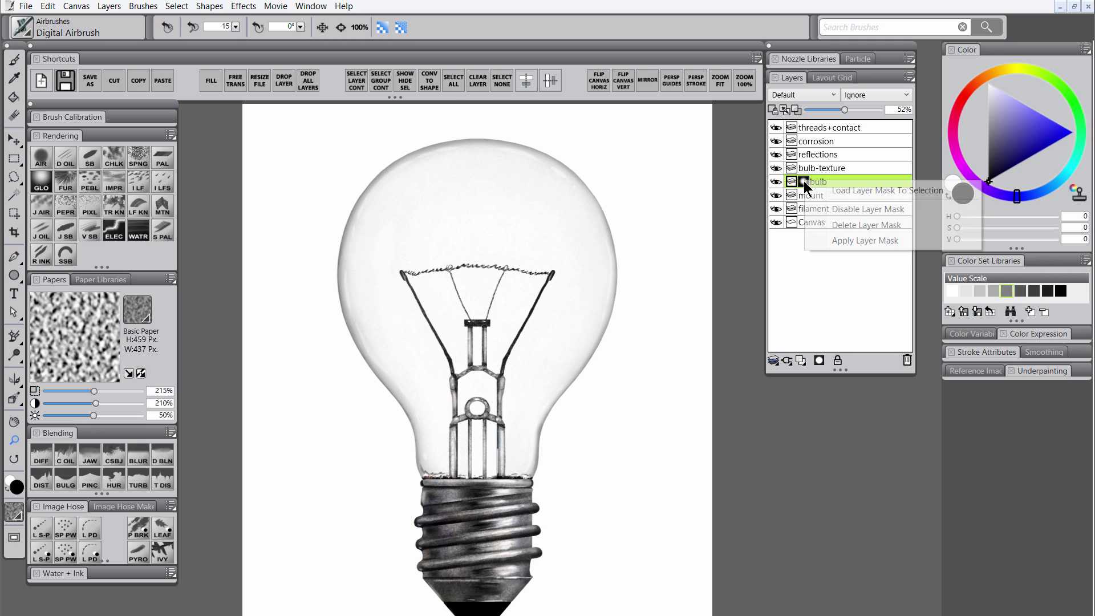
left_click(858, 242)
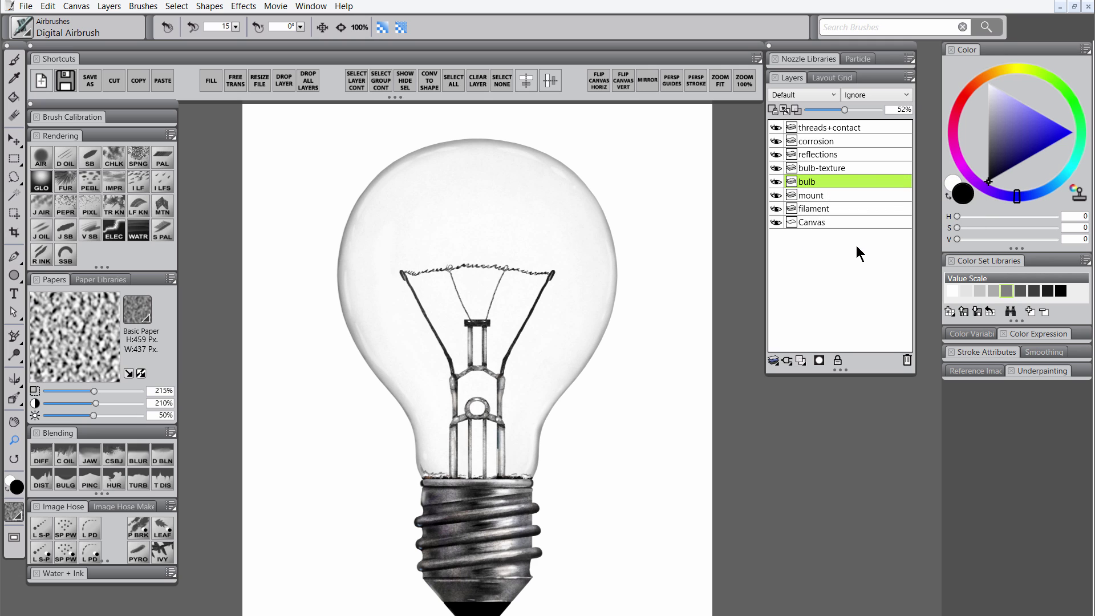
Save the painting as bulb4.psd, switch to Photoshop and merge the corrosion layer with the threads+contact layer
left_click(88, 81)
left_click(256, 280)
key("Return")
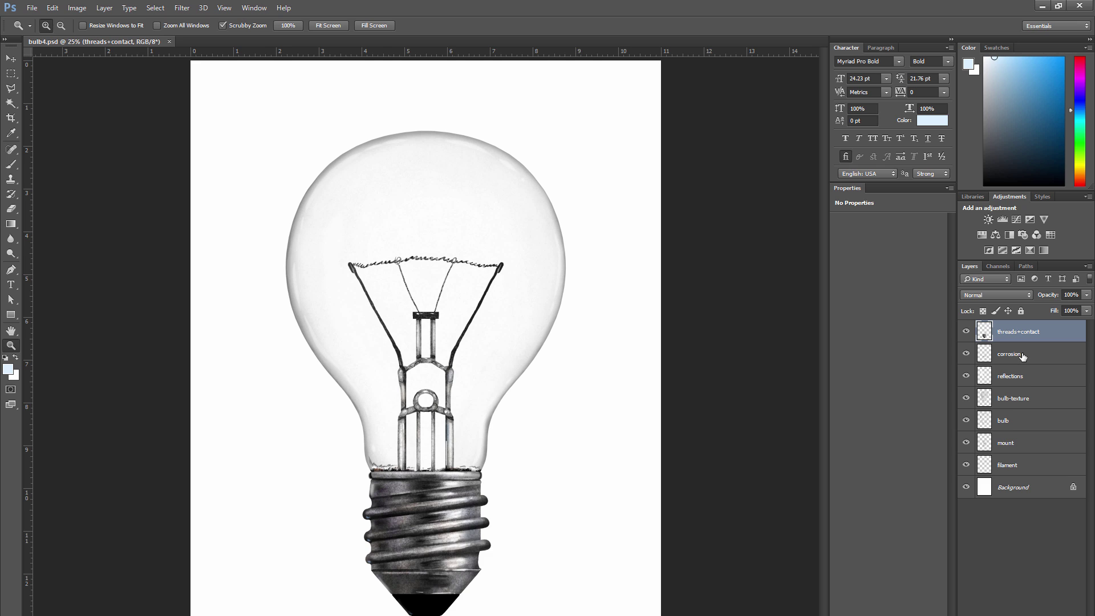
left_click(1021, 355, "ctrl")
key("ctrl+e")
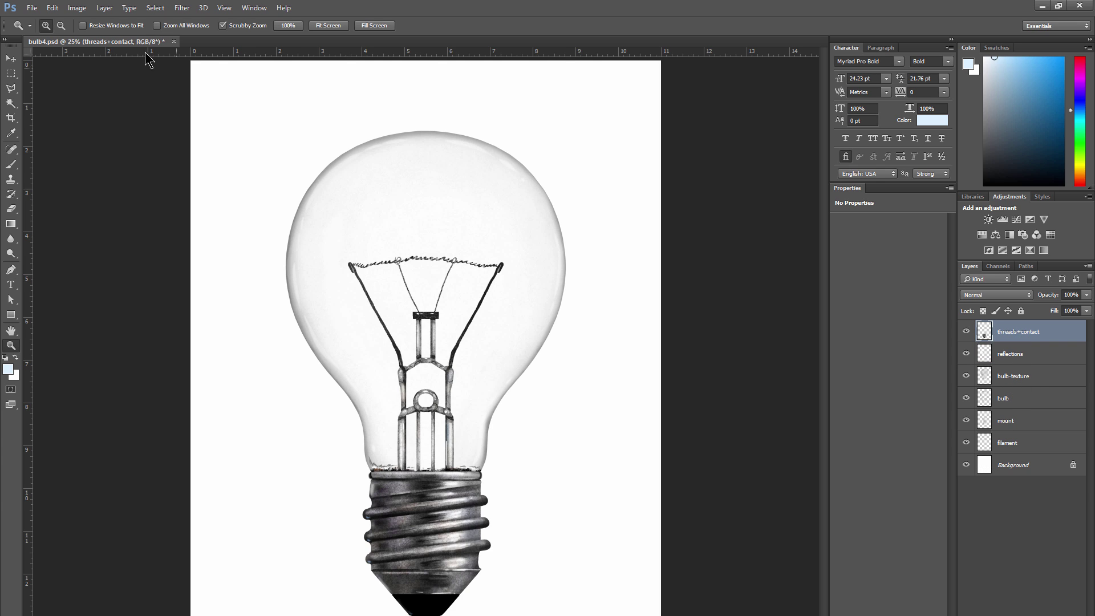
Warp the threads+contact layer, pulling its middle slightly downward so the metal base and its threads look curved
left_click(52, 8)
mouse_move(222, 303)
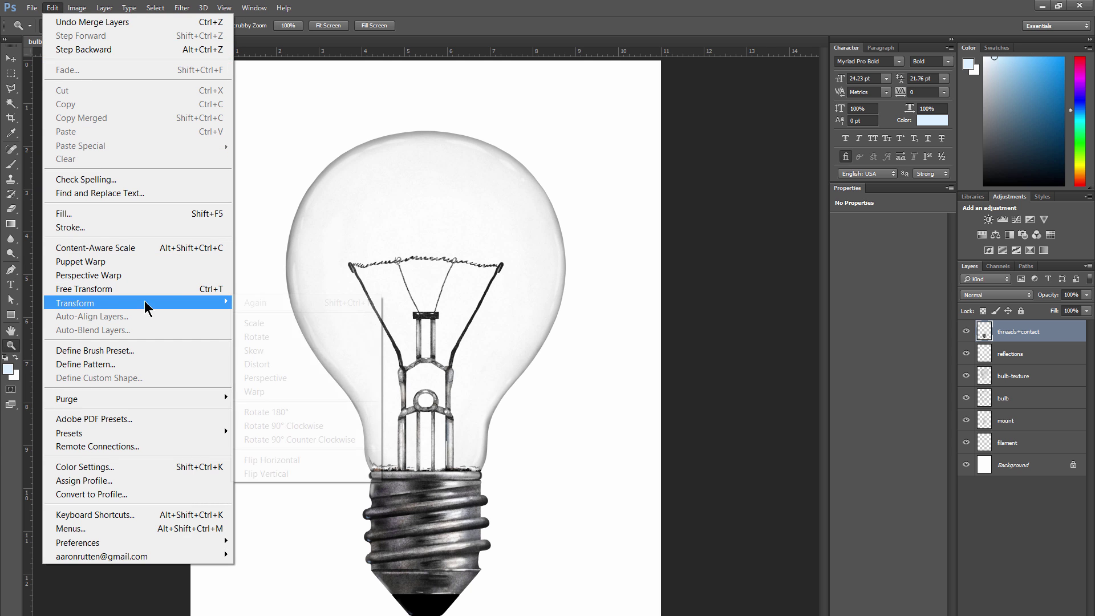
left_click(276, 389)
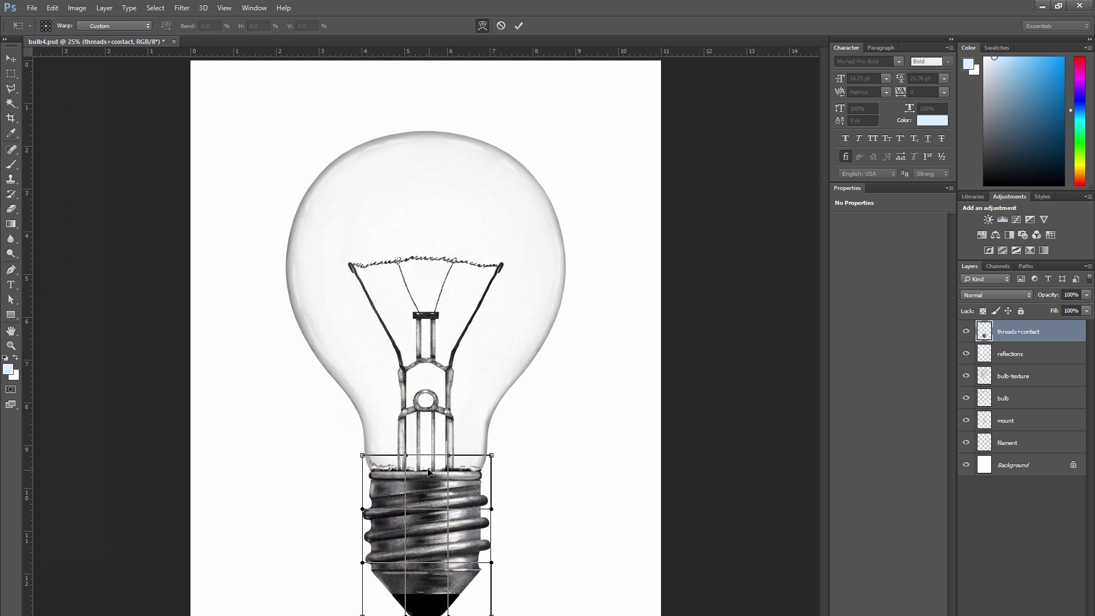
left_click_drag(429, 471, 427, 534)
left_click_drag(429, 573, 430, 583)
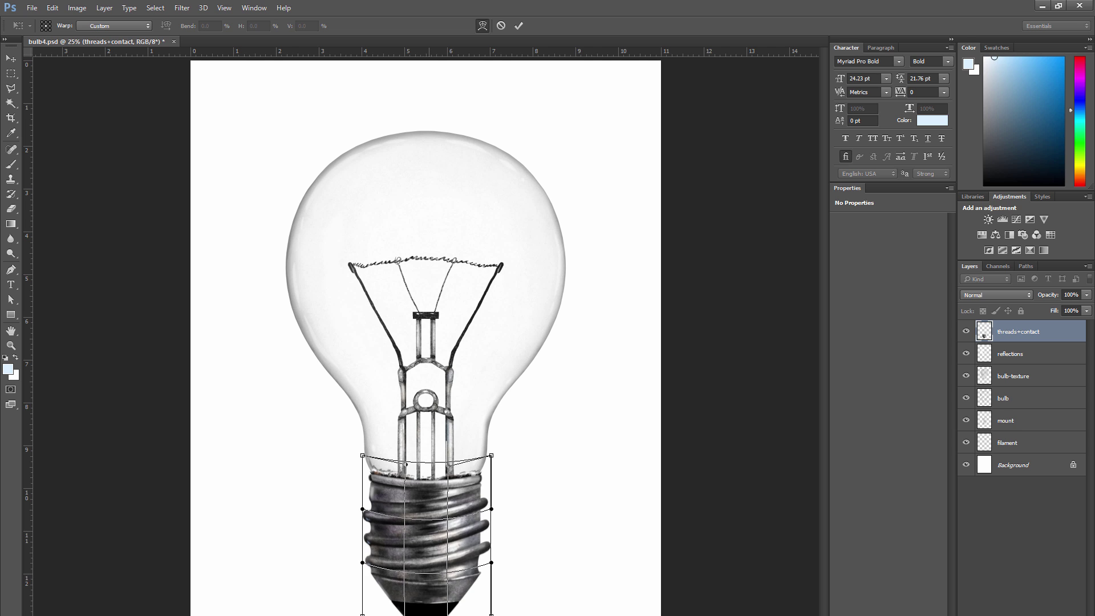
right_click(430, 597)
left_click(421, 601)
left_click_drag(421, 603, 431, 591)
right_click(431, 555)
left_click(428, 530)
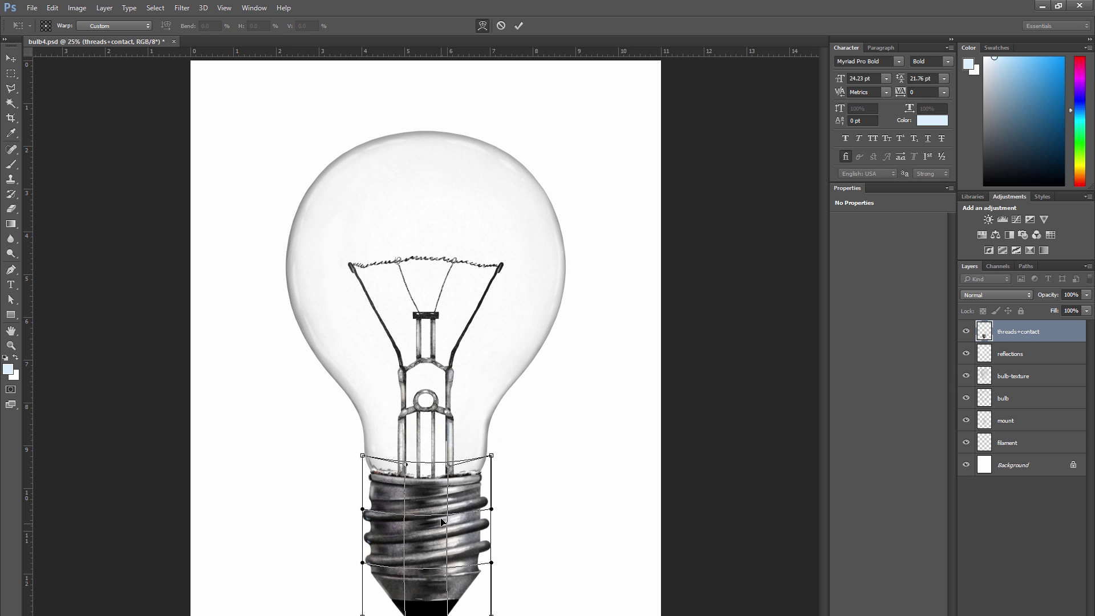
left_click(518, 25)
key("z")
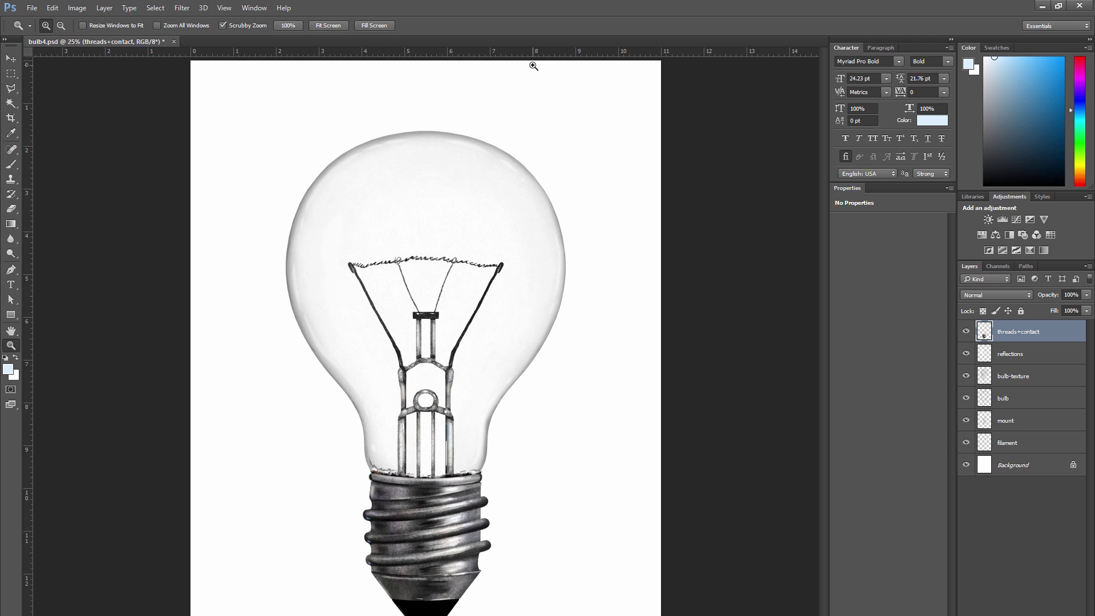
Toggle the warp off and on to compare the metal base before and after
key("ctrl+z")
key("ctrl+z")
key("ctrl+z")
key("ctrl+z")
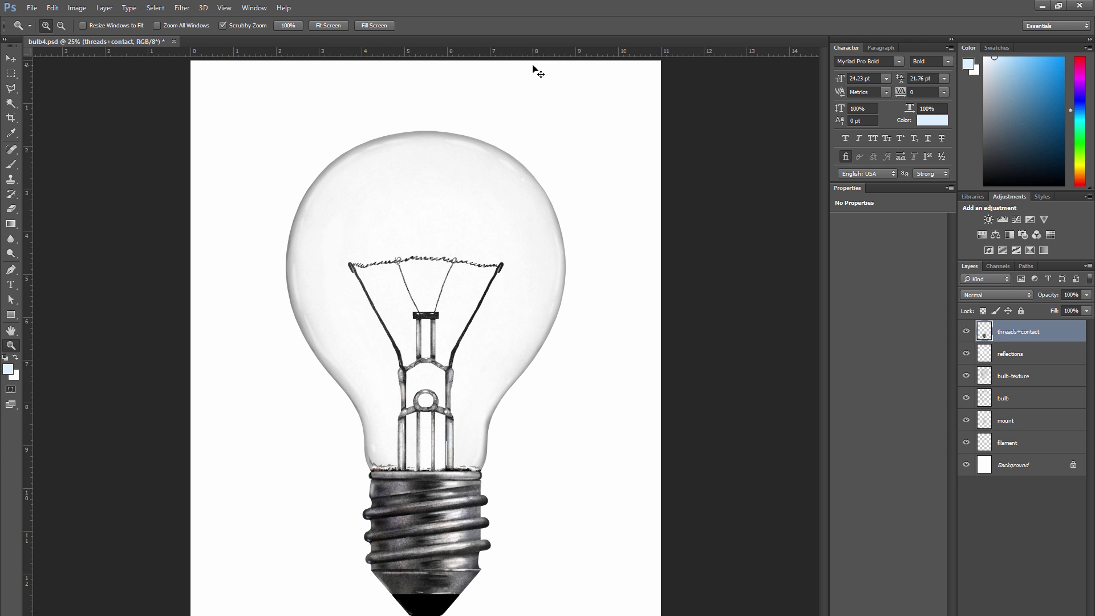
Nudge the warped threads+contact layer slightly upward with the Move tool to fit the base against the glass
key("b")
key("v")
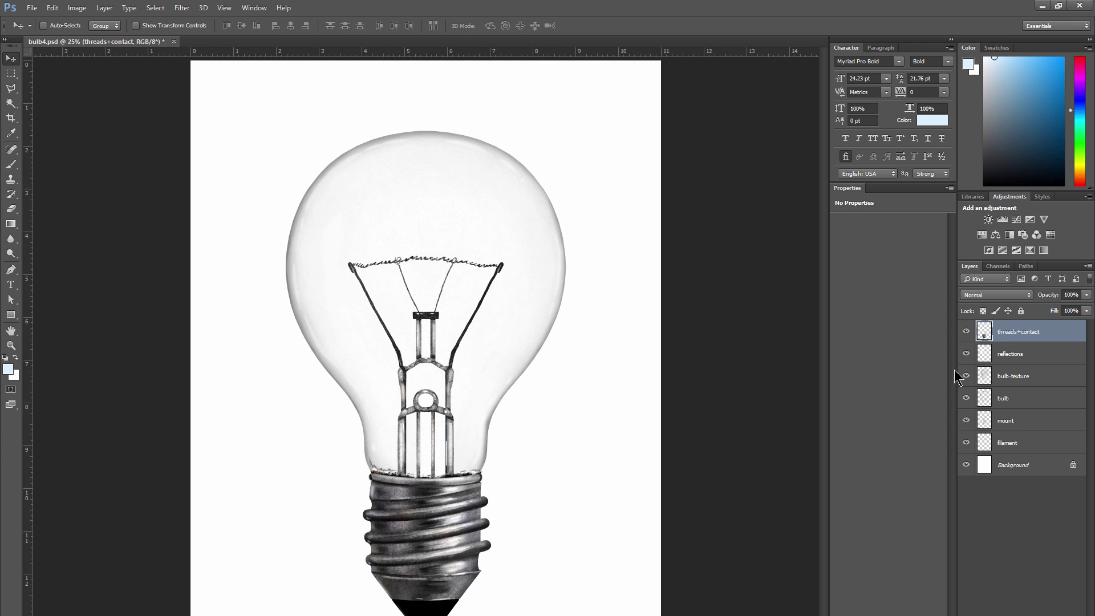
key("ctrl+z")
key("ctrl+z")
key("ctrl+z")
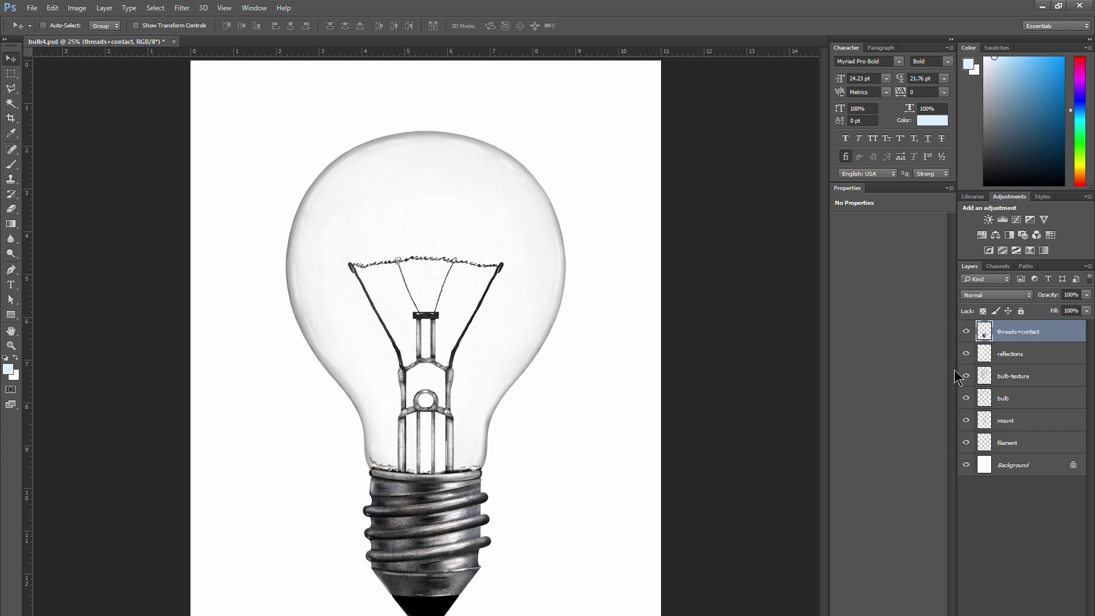
key("ctrl+z")
key("ctrl+z")
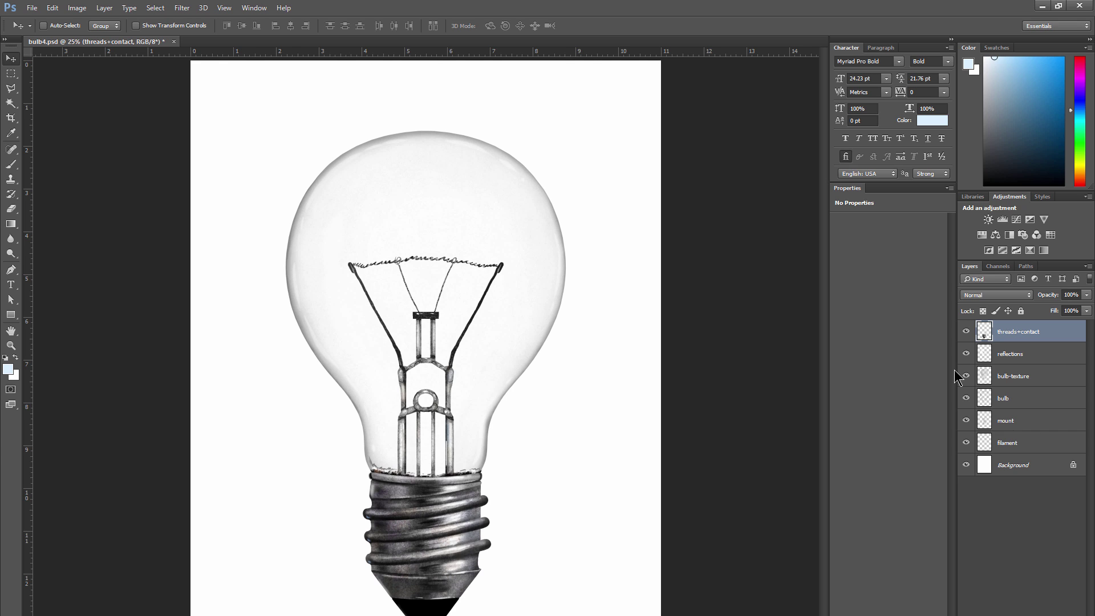
Shorten the metal base slightly from its lower end with Free Transform
key("ctrl+t")
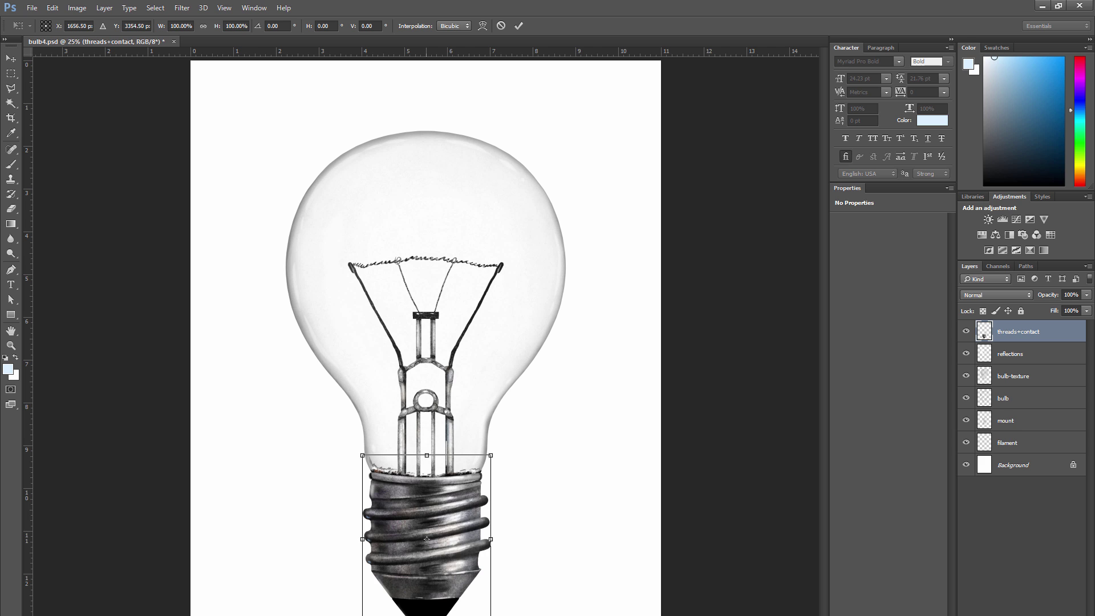
mouse_move(426, 615)
left_mouse_down()
mouse_move(427, 596)
mouse_move(427, 605)
left_mouse_up()
left_click(518, 26)
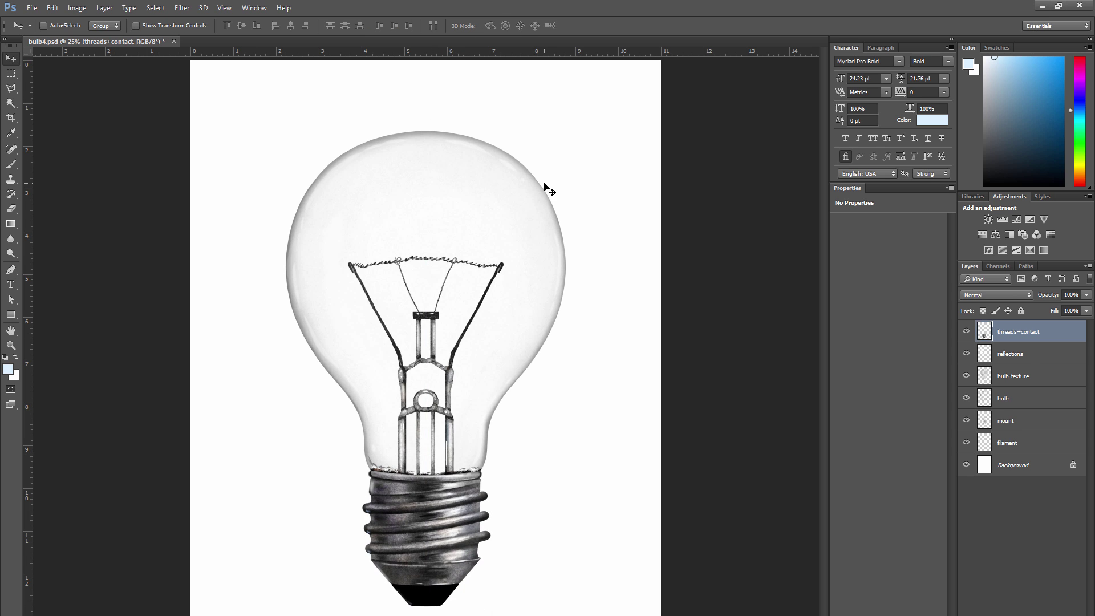
Merge the layers from reflections down to filament and rename the merged layer bulb
left_click(1025, 355)
left_click(1020, 442, "shift")
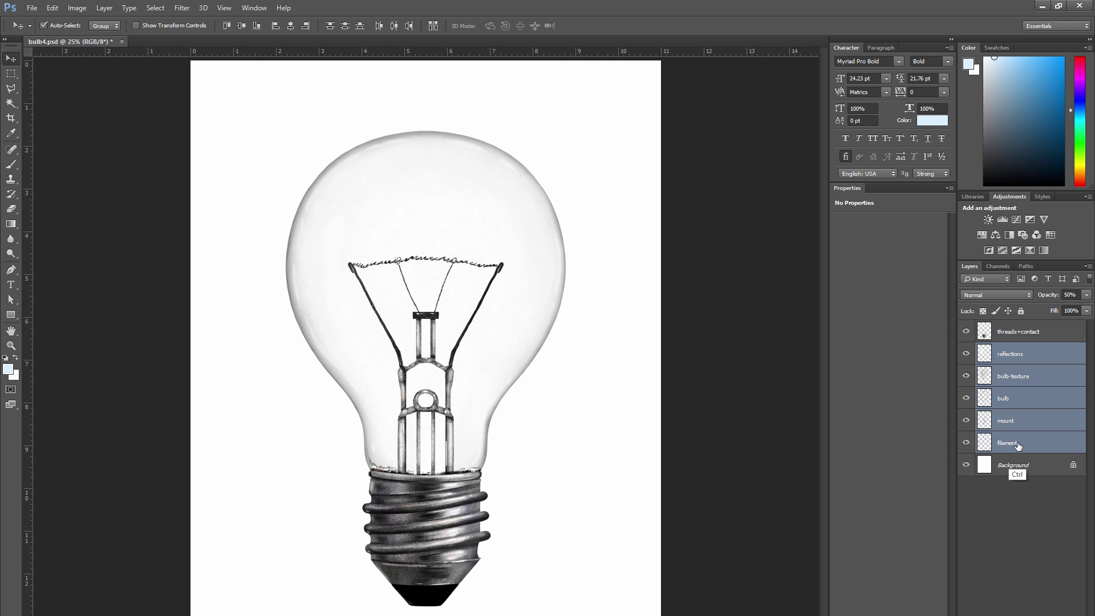
key("ctrl+e")
double_click(1012, 354)
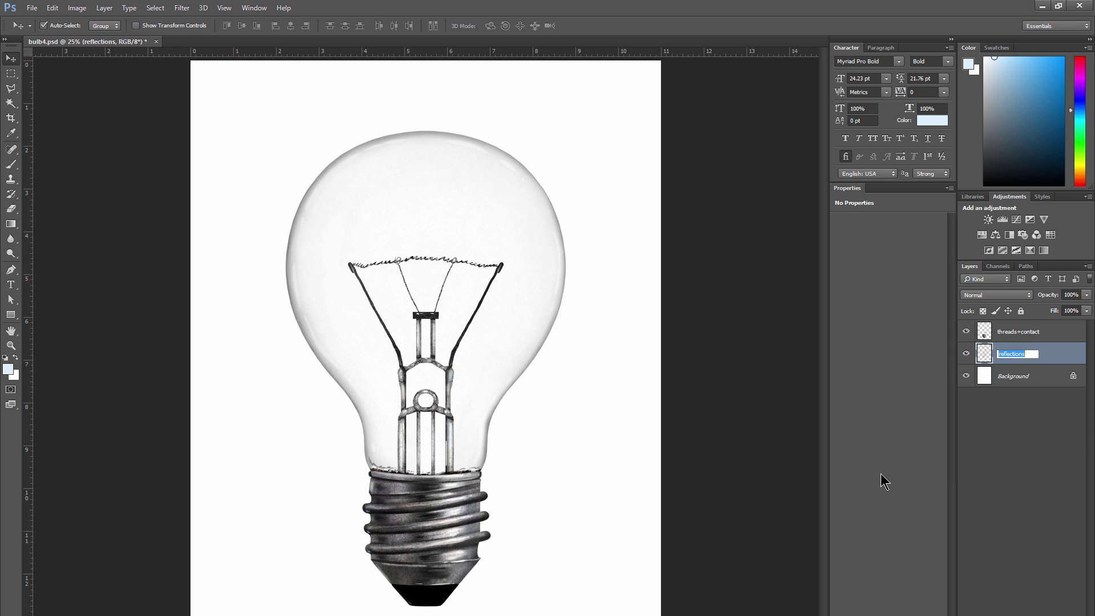
type("bulb")
key("Return")
Stretch the bulb layer slightly taller from its upper edge and merge it with the threads+contact layer
key("ctrl+t")
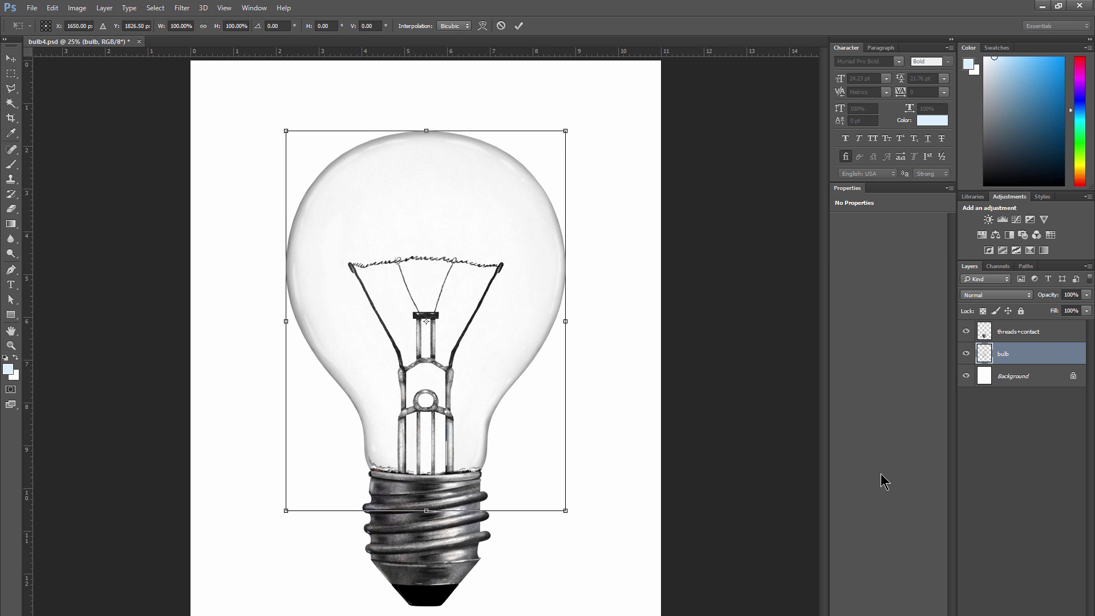
left_click_drag(429, 127, 429, 104)
left_click(519, 26)
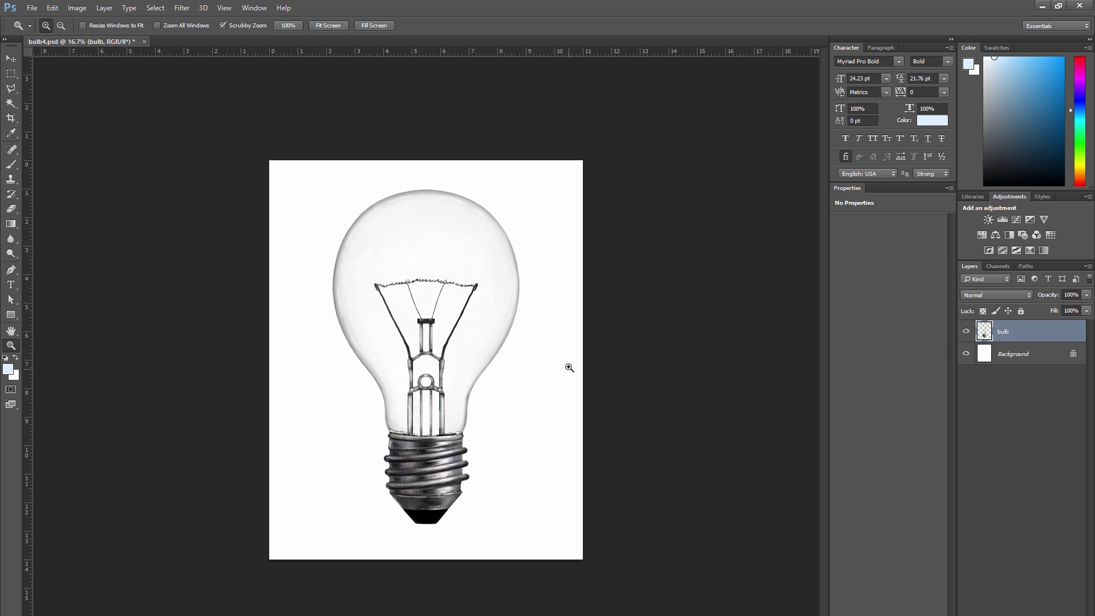
Apply a high-quality 15 px Iris Blur to the bulb layer, with the ellipse enlarged and recentred around the whole bulb
left_click(182, 8)
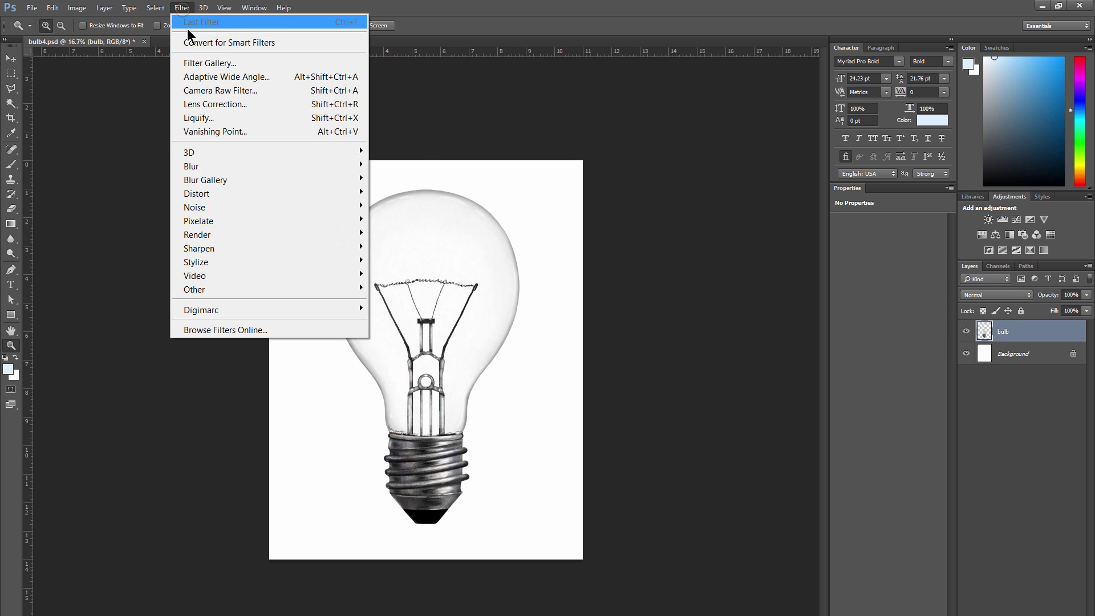
mouse_move(323, 175)
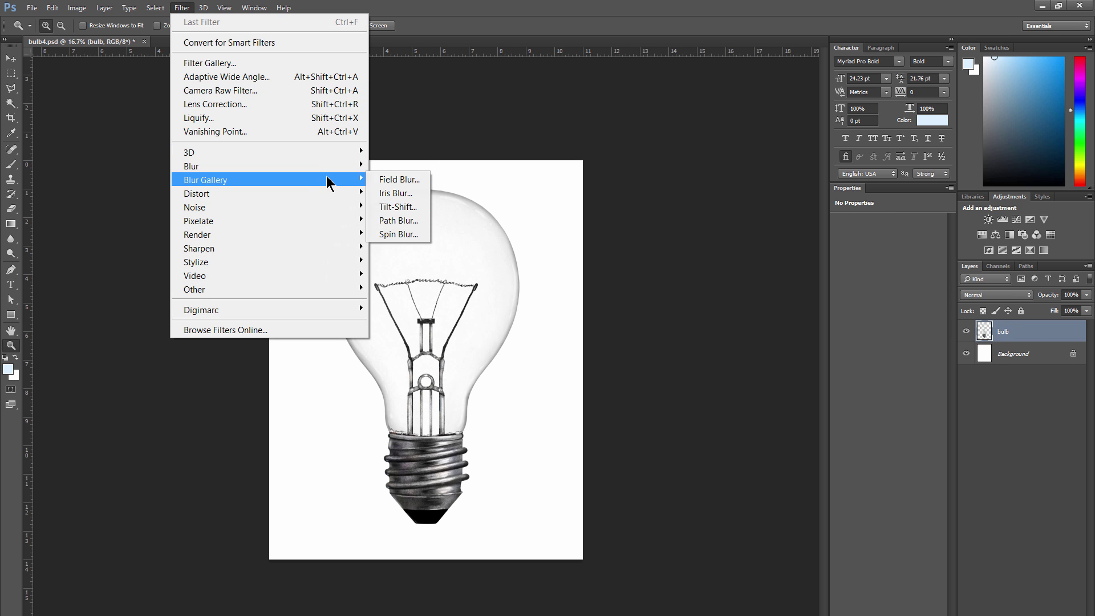
left_click(397, 194)
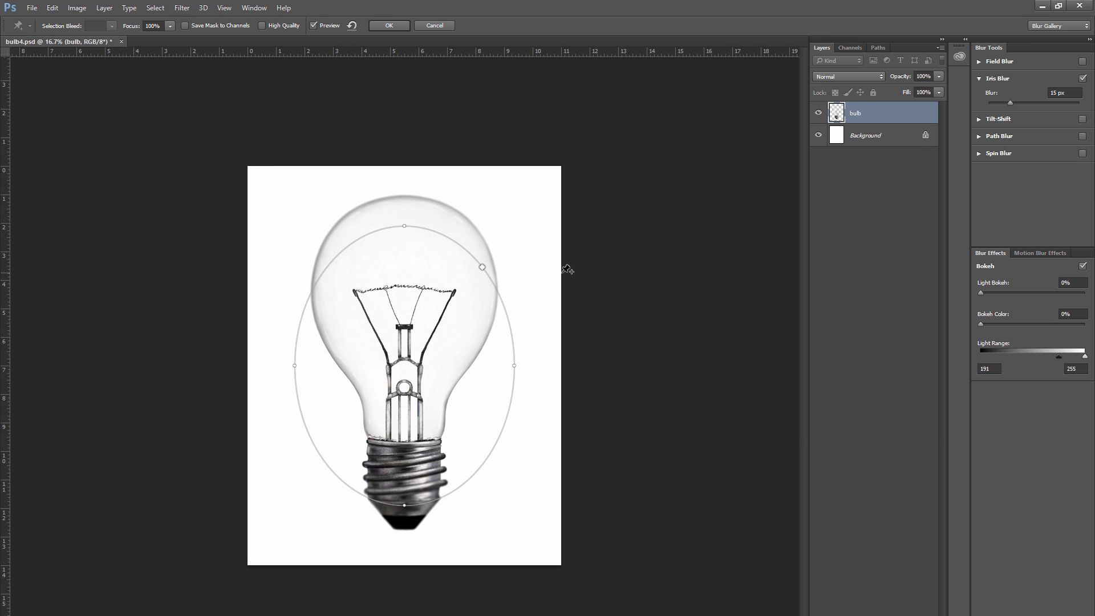
mouse_move(488, 269)
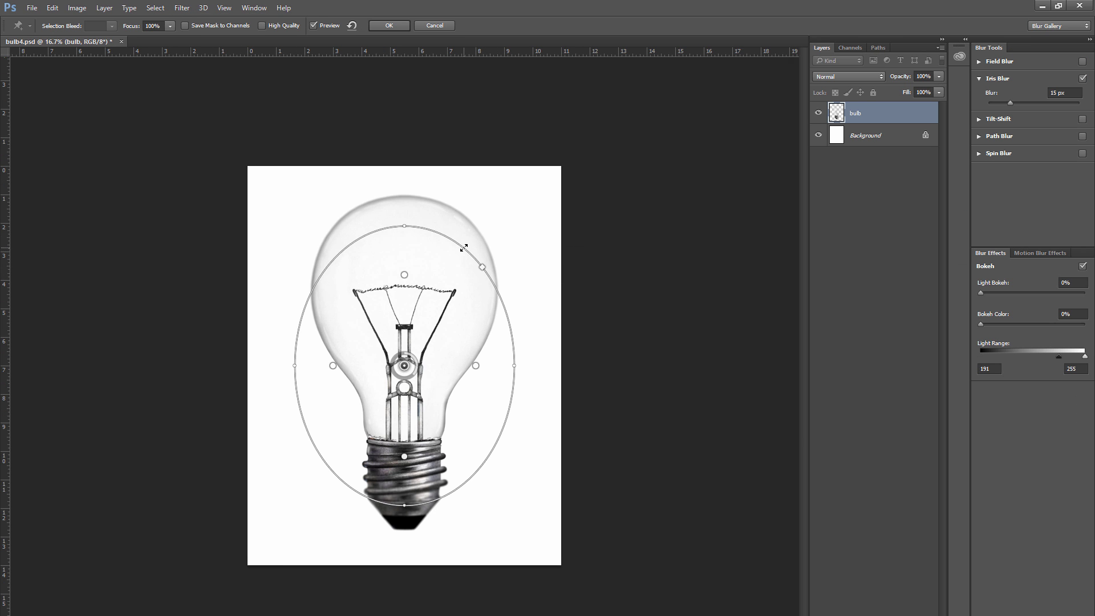
left_click_drag(464, 247, 482, 216)
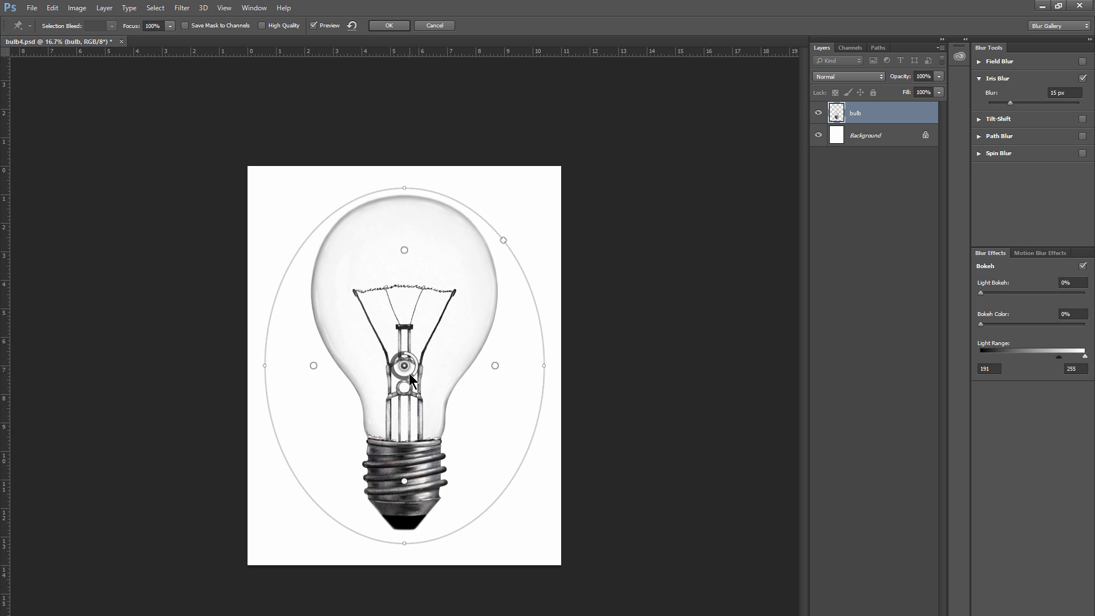
left_click_drag(411, 404, 410, 395)
left_click_drag(509, 234, 498, 218)
left_click(263, 25)
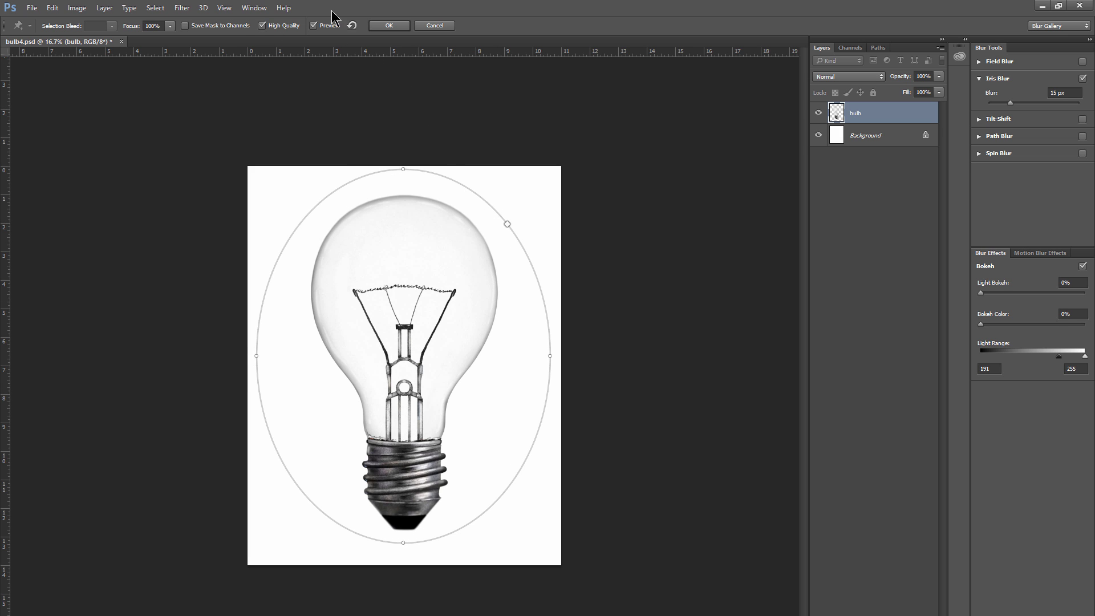
left_click(390, 26)
left_click_drag(473, 405, 465, 433)
key("ctrl+0")
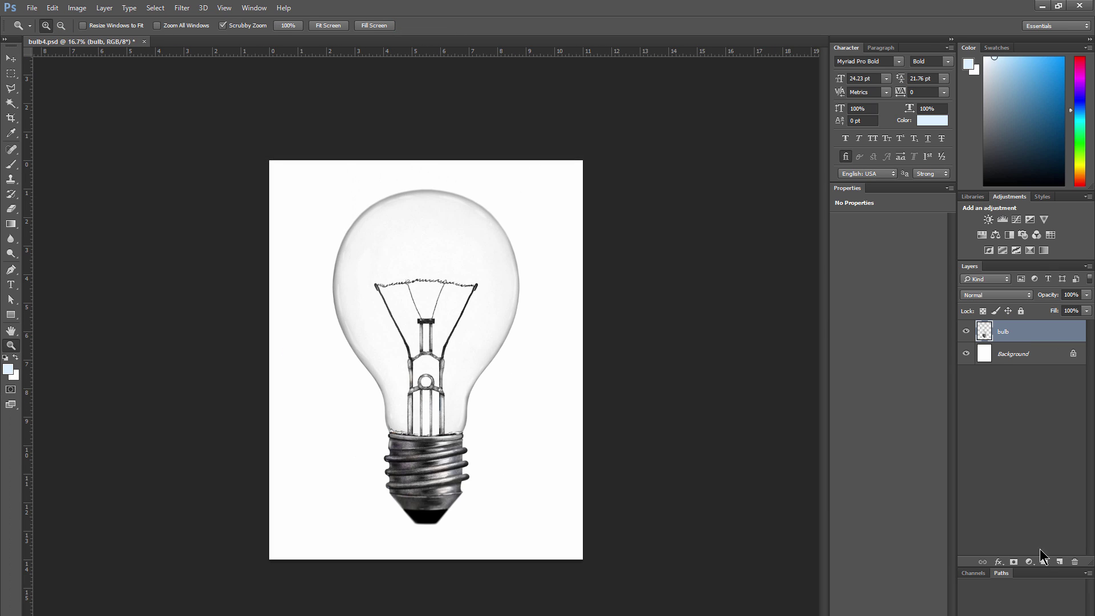
Add a Levels adjustment layer above the bulb layer, try a different midtone value and finish with the automatic correction
left_click(1029, 564)
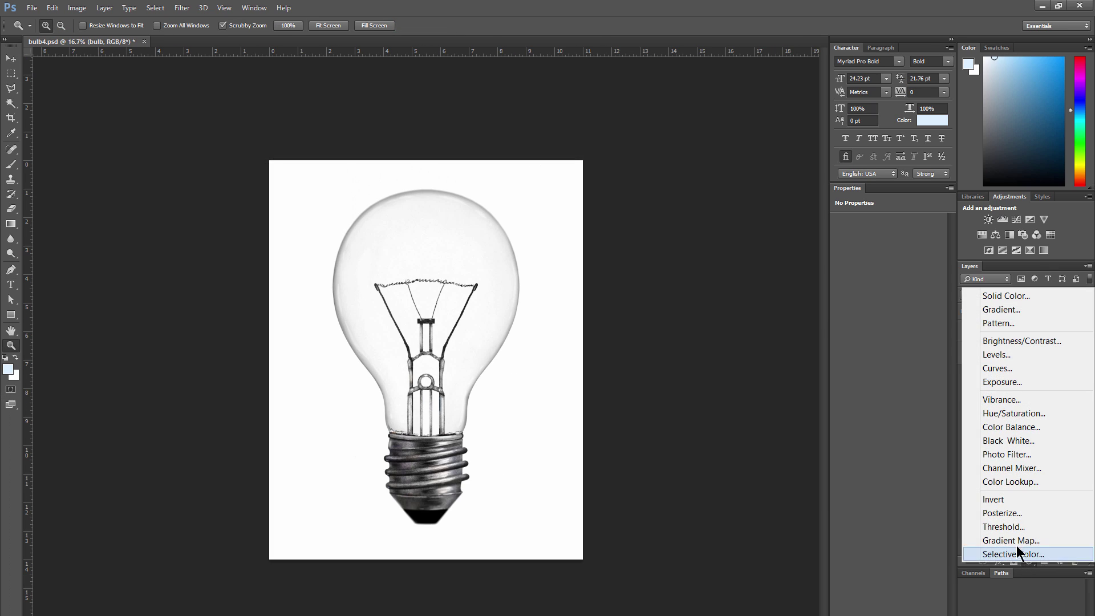
left_click(1014, 354)
left_click(924, 243)
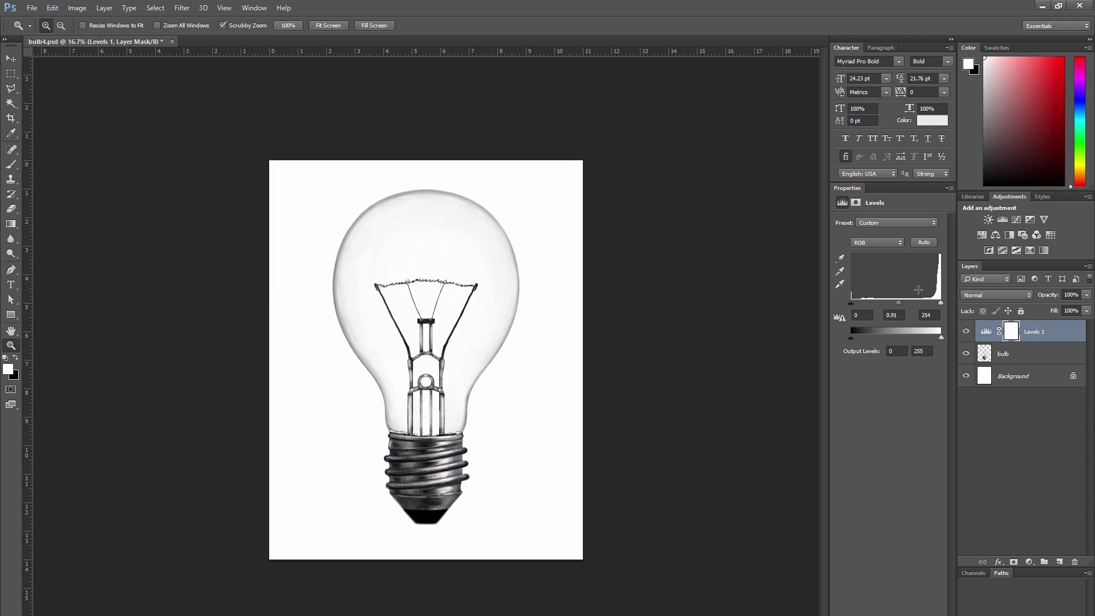
mouse_move(899, 303)
left_mouse_down()
mouse_move(885, 304)
mouse_move(894, 304)
left_mouse_up()
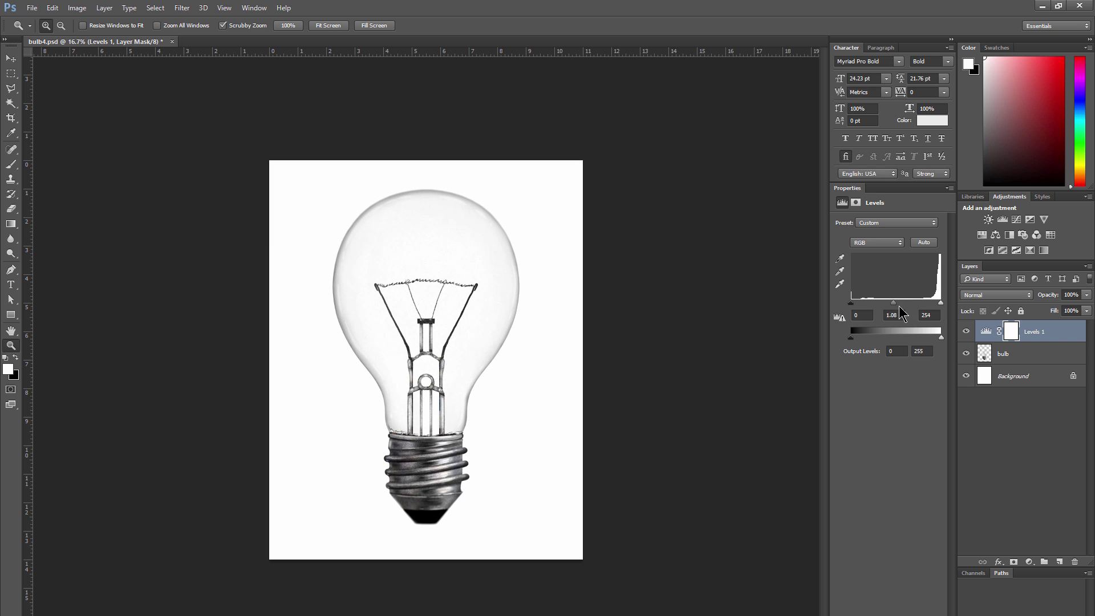
left_click(926, 244)
Add a solid color fill layer in bright, fully saturated yellow with hue 54
left_click(1029, 561)
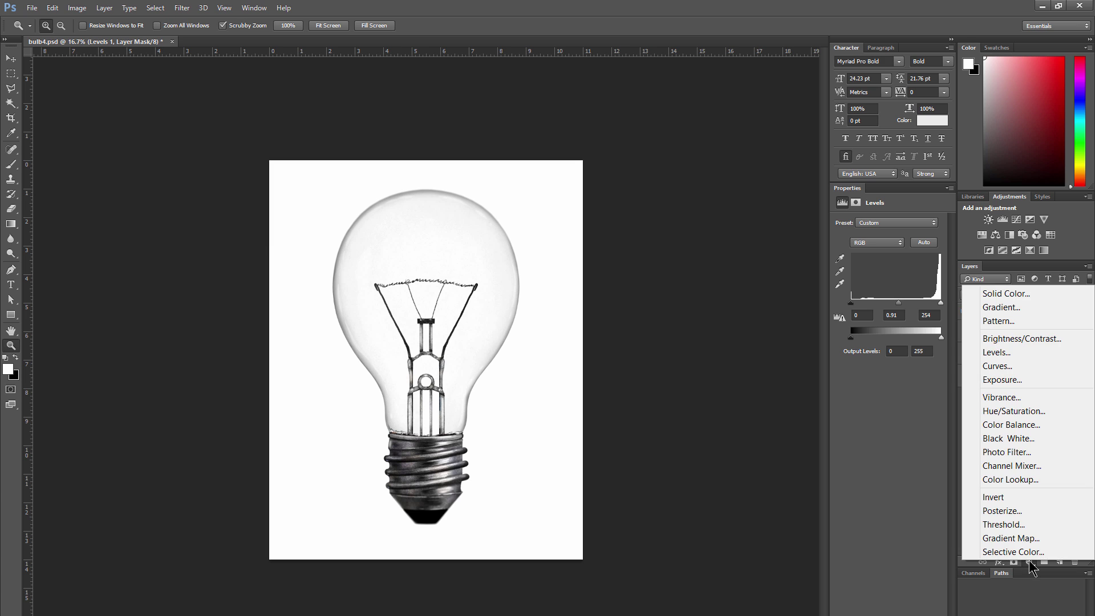
left_click(1006, 293)
left_click_drag(893, 318, 893, 331)
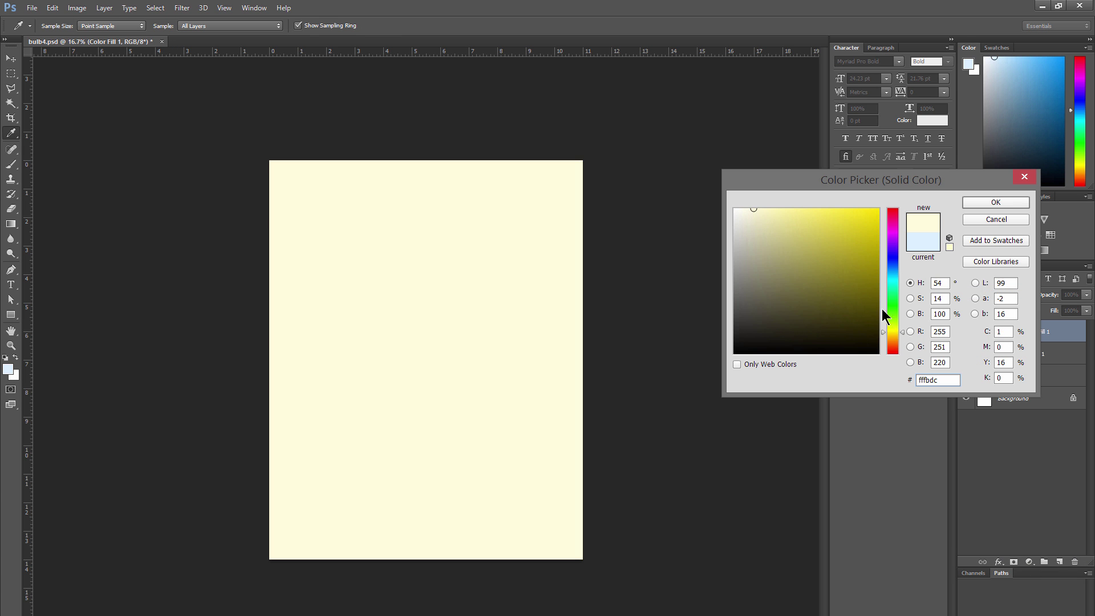
left_click(878, 210)
left_click(987, 202)
Set the yellow fill layer to 25% opacity with the Multiply blend mode
left_click(1007, 295)
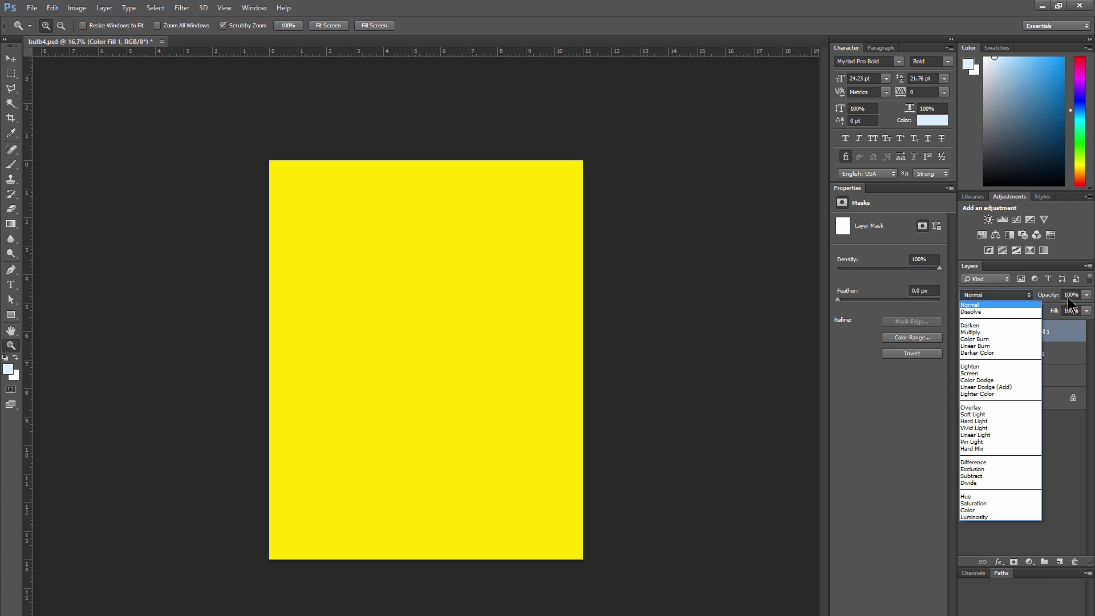
left_click(1085, 294)
left_click_drag(1086, 307, 1041, 308)
left_click(995, 295)
left_click(983, 376)
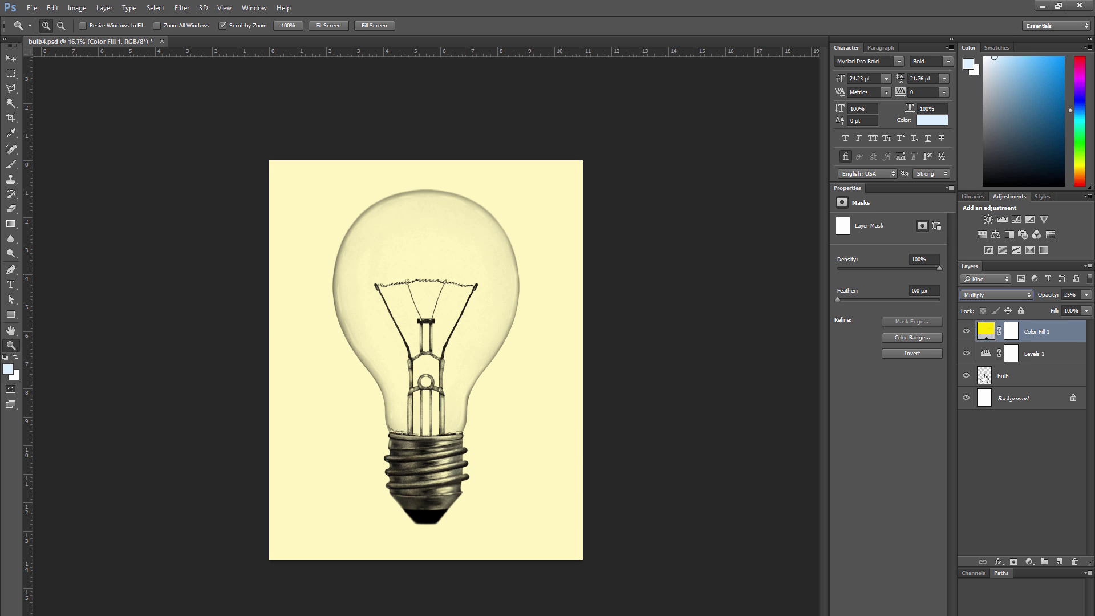
Raise the yellow fill layer's opacity to 43% and mask it around the filament with a black Foreground to Transparent radial gradient
left_click(1086, 295)
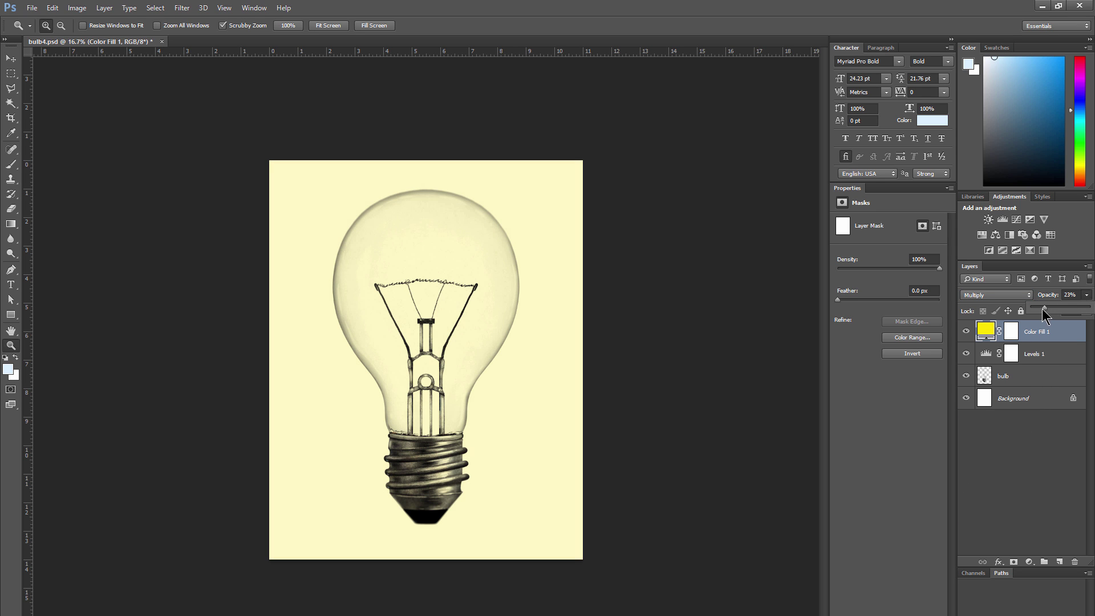
left_click_drag(1040, 315, 1057, 316)
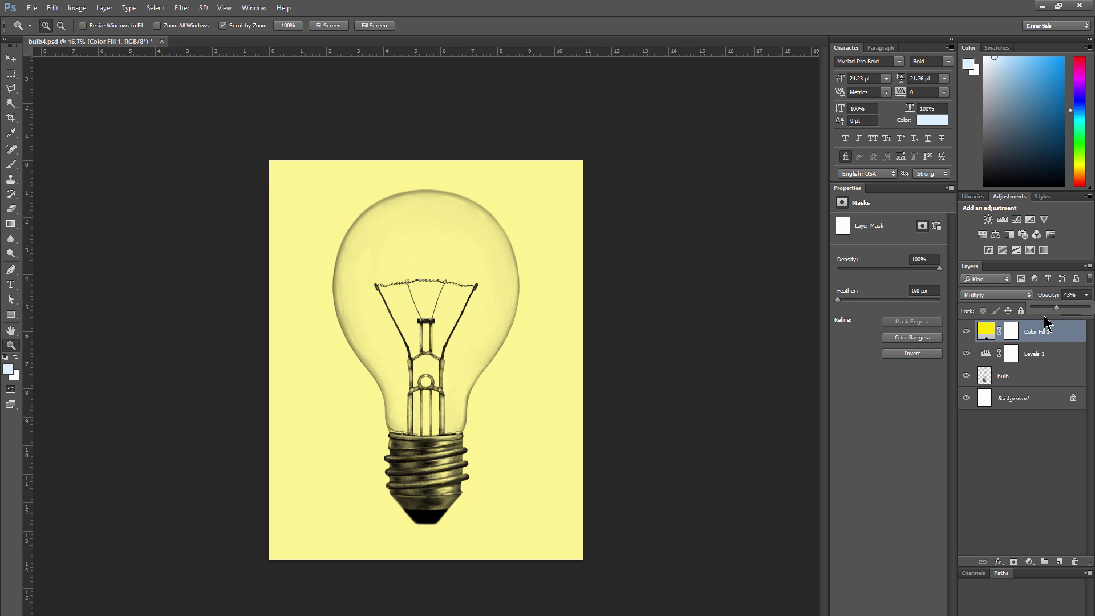
left_click(1010, 336)
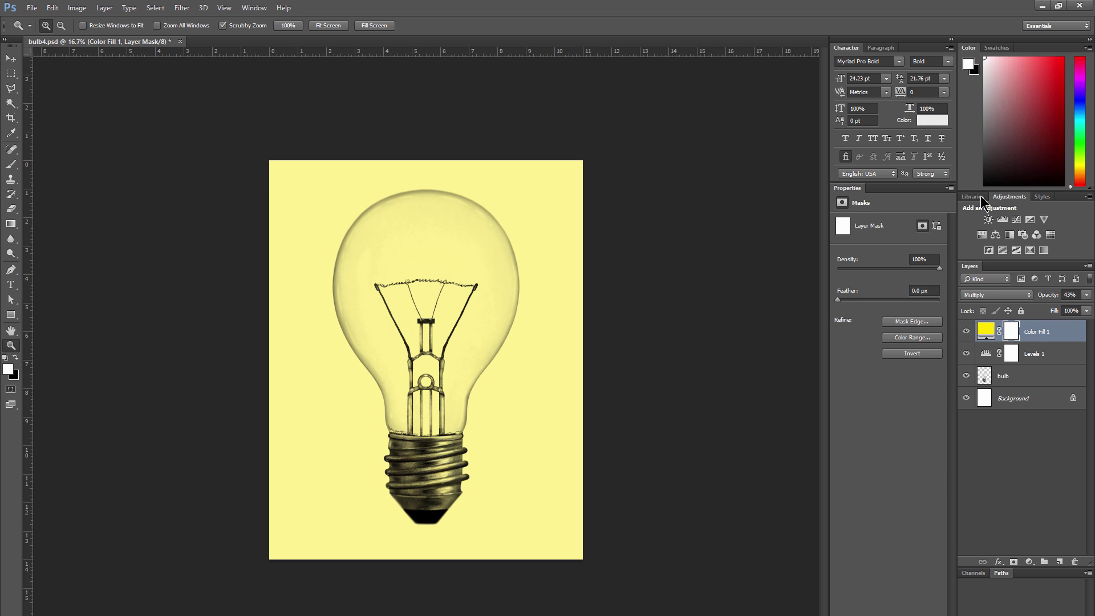
key("x")
key("g")
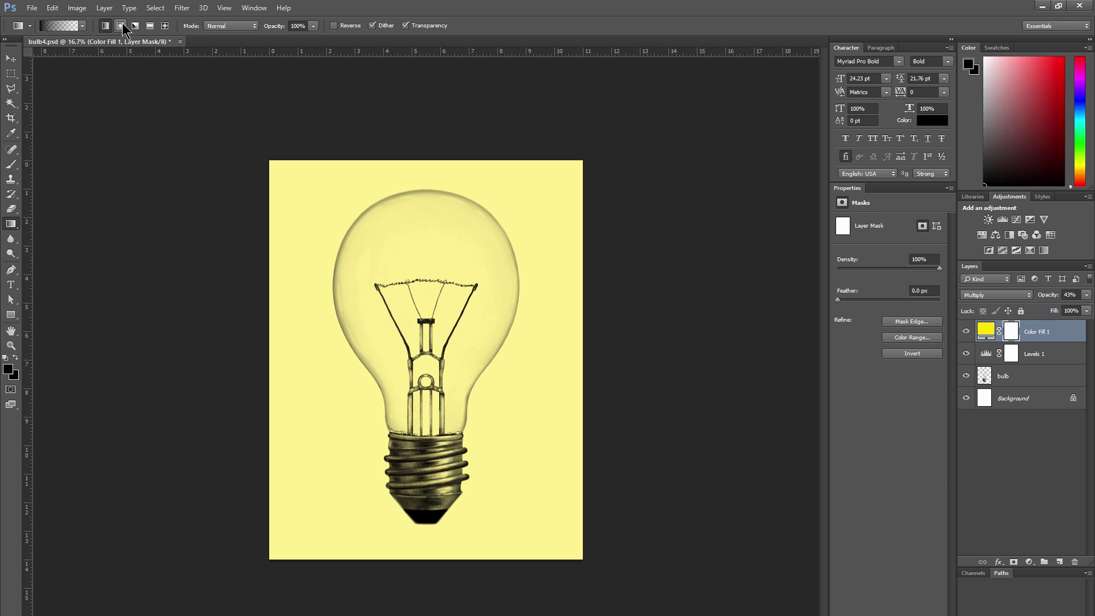
left_click(61, 25)
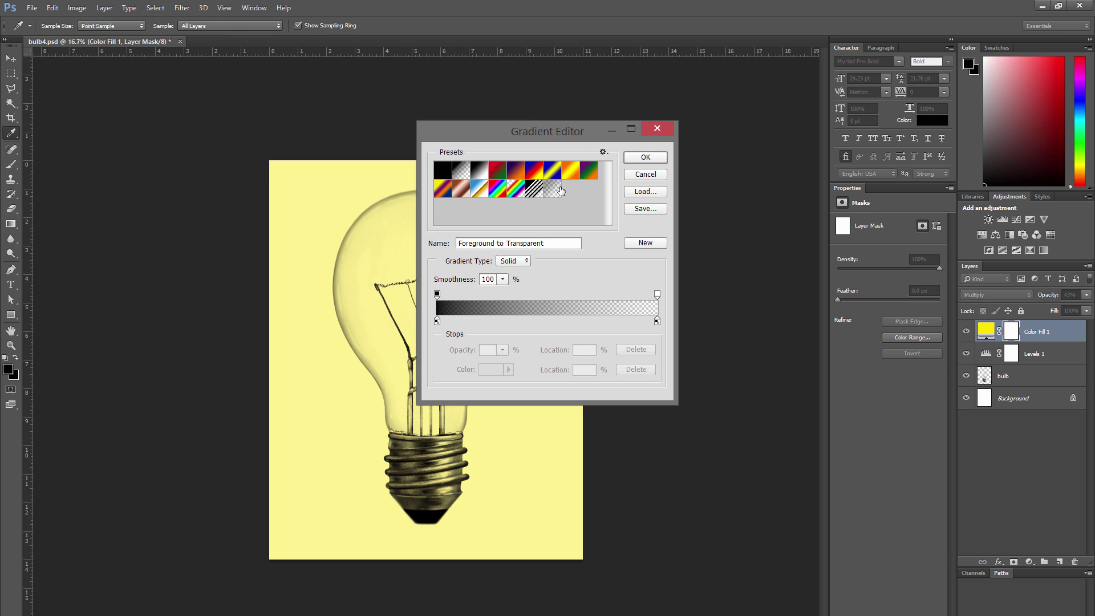
left_click(645, 157)
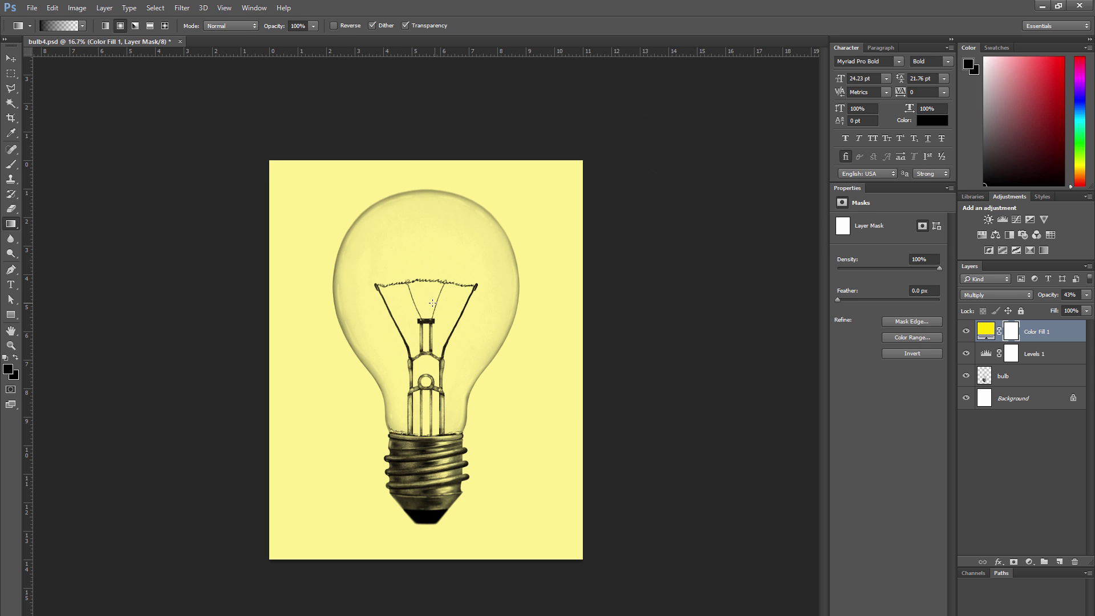
left_click_drag(448, 282, 498, 198)
left_click_drag(468, 237, 492, 228)
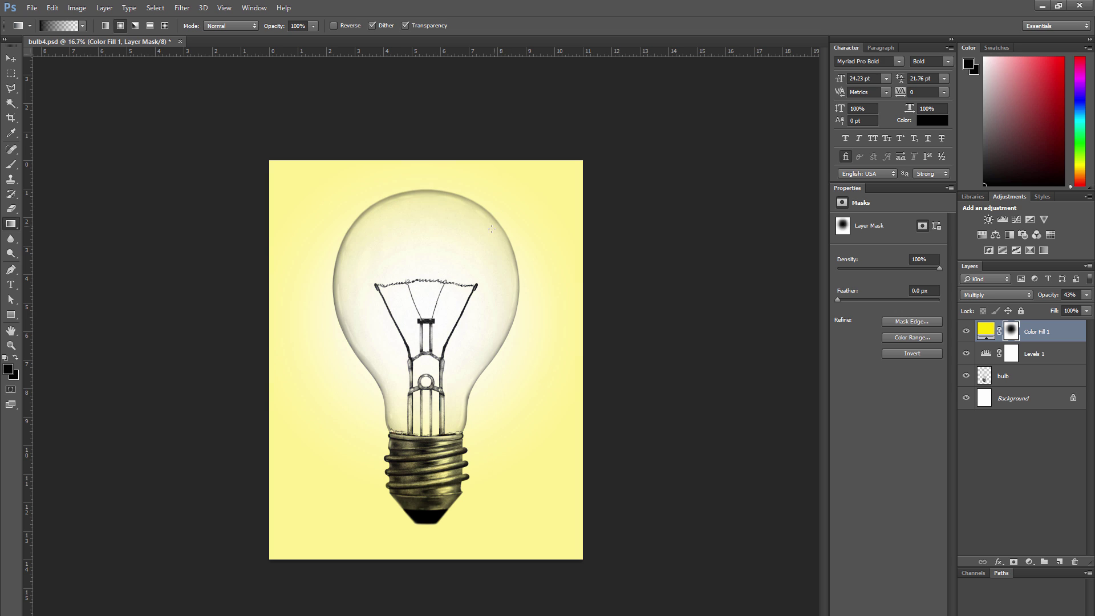
Try a wider radial gradient on the yellow fill's mask, undo it and set the layer's opacity to 17%
left_click_drag(422, 330, 536, 171)
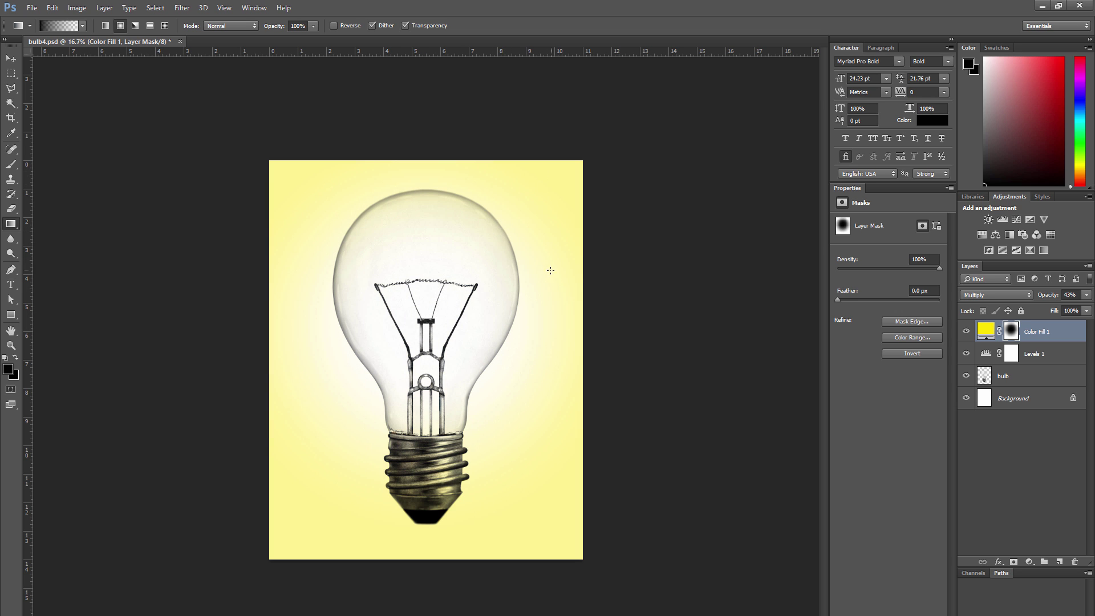
key("ctrl+z")
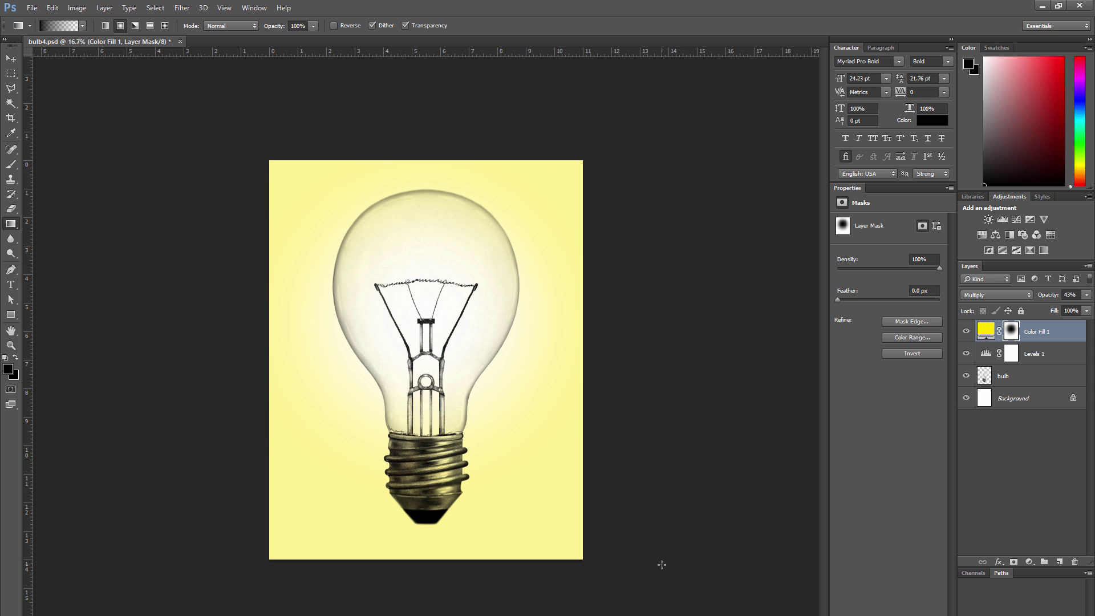
left_click(1086, 295)
left_click_drag(1057, 308, 1047, 313)
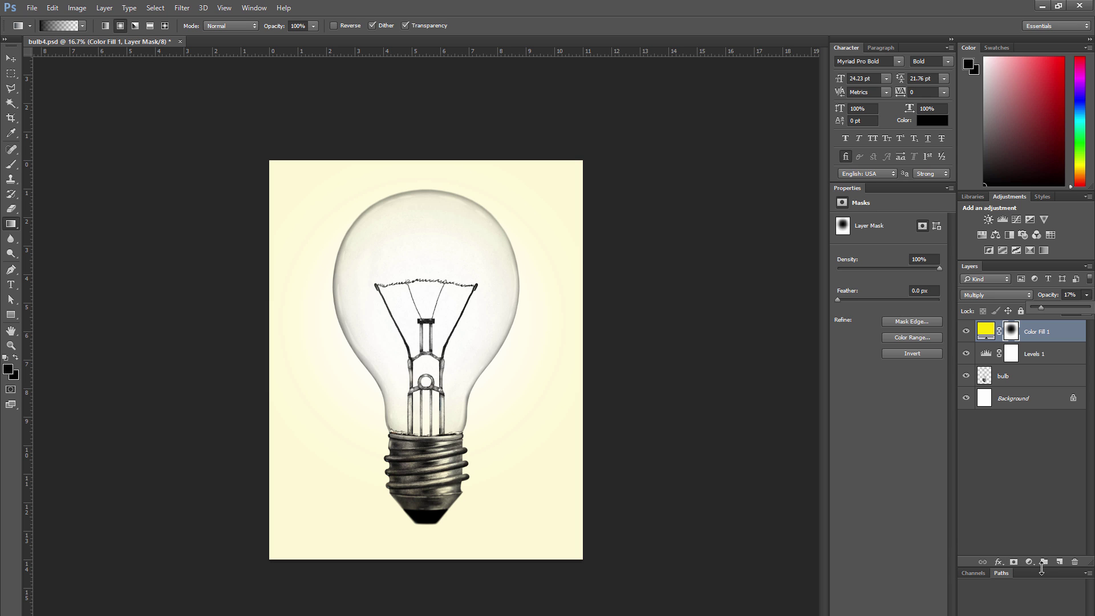
Add a solid color fill layer in a deep, saturated blue-violet above the yellow fill layer
left_click(1028, 561)
left_click(1018, 300)
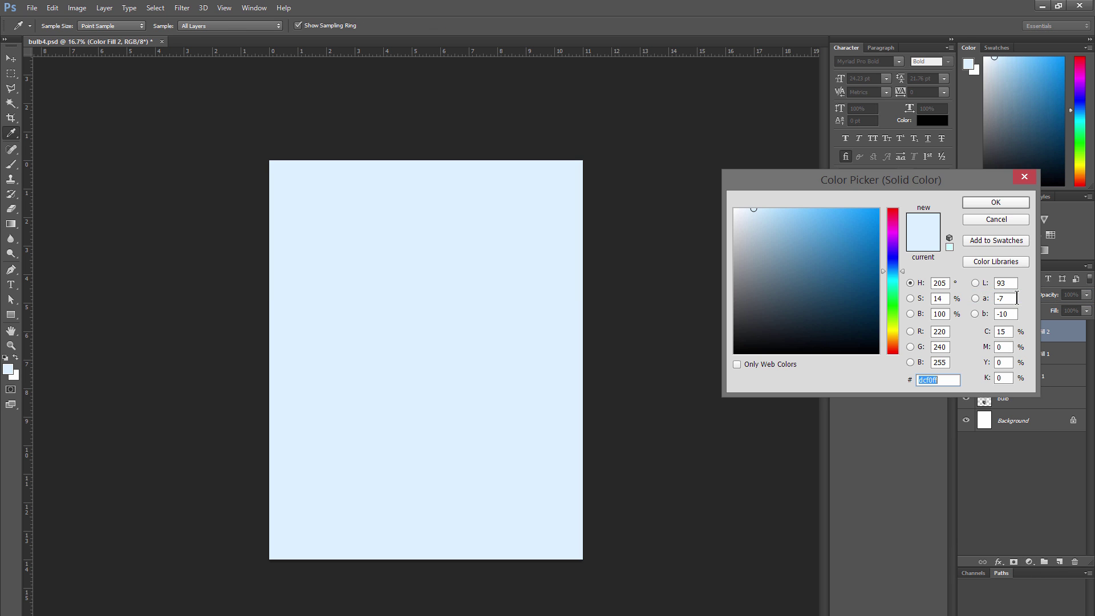
left_click(894, 251)
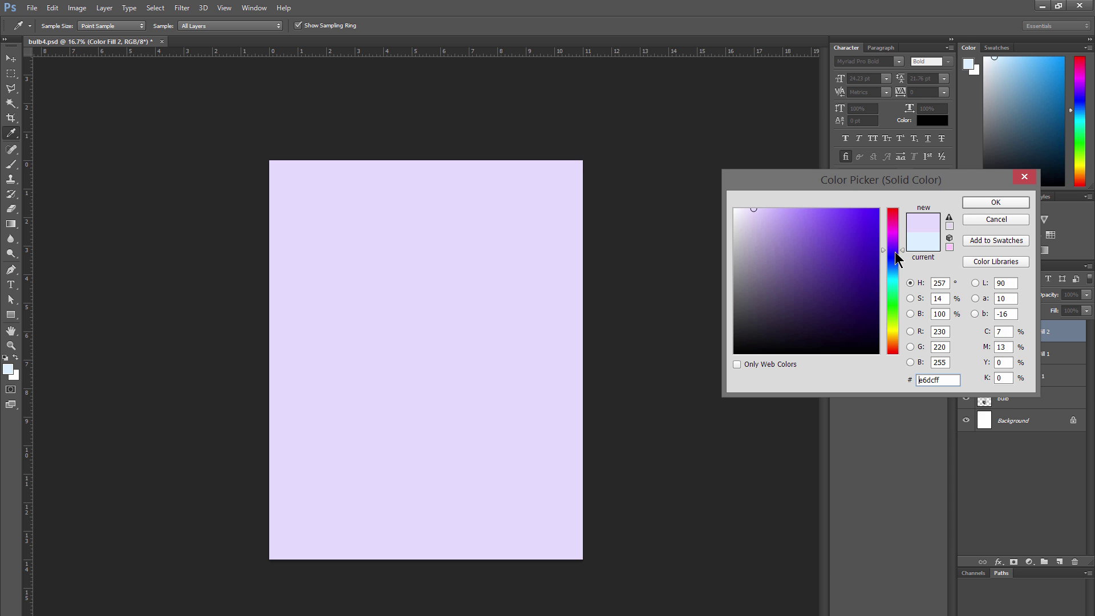
left_click(877, 240)
left_click(995, 203)
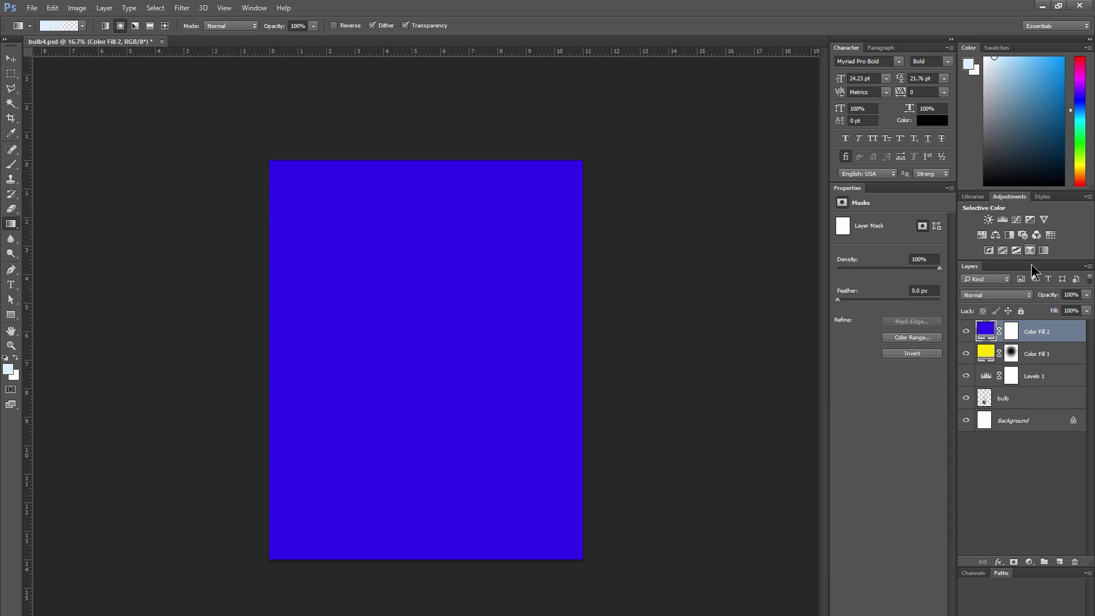
Set the blue-violet fill layer to the Lighten blend mode with 19% opacity
left_click(991, 295)
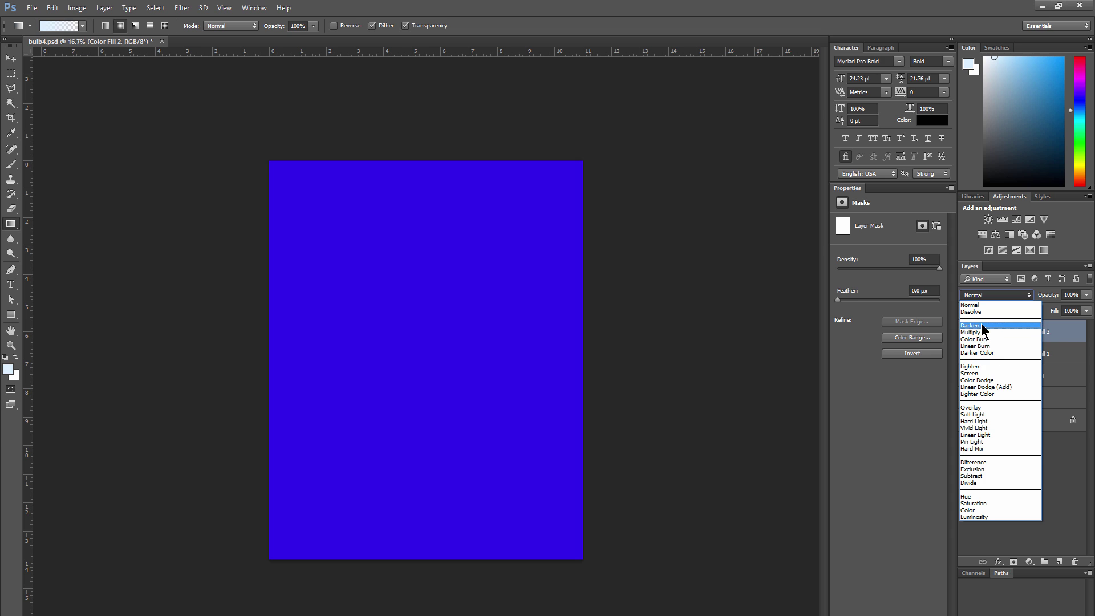
left_click(975, 367)
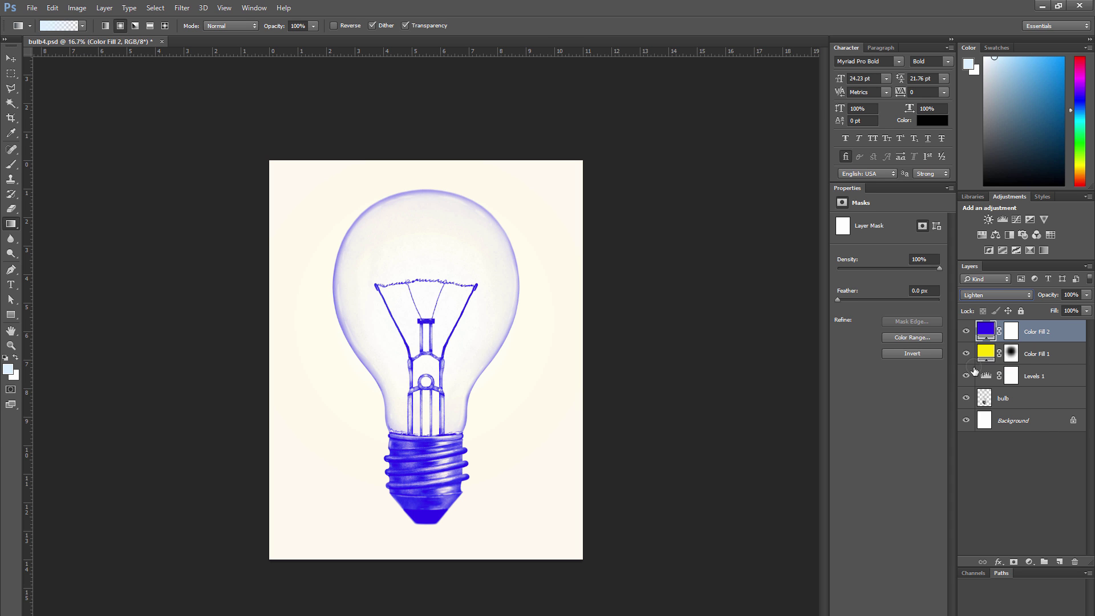
left_click(1086, 295)
left_click_drag(1085, 308, 1039, 312)
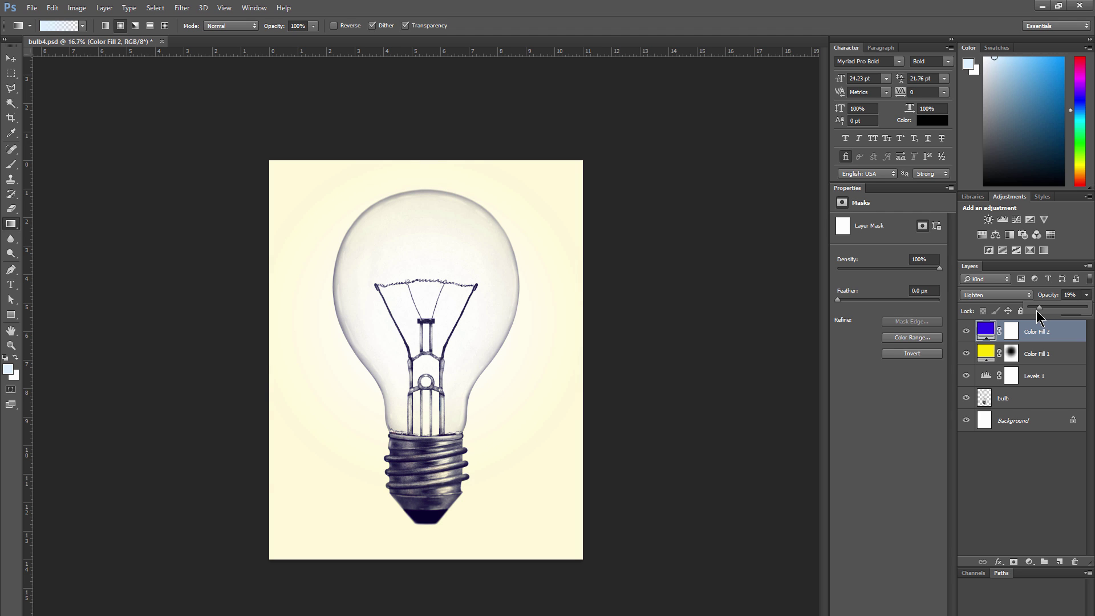
key("z")
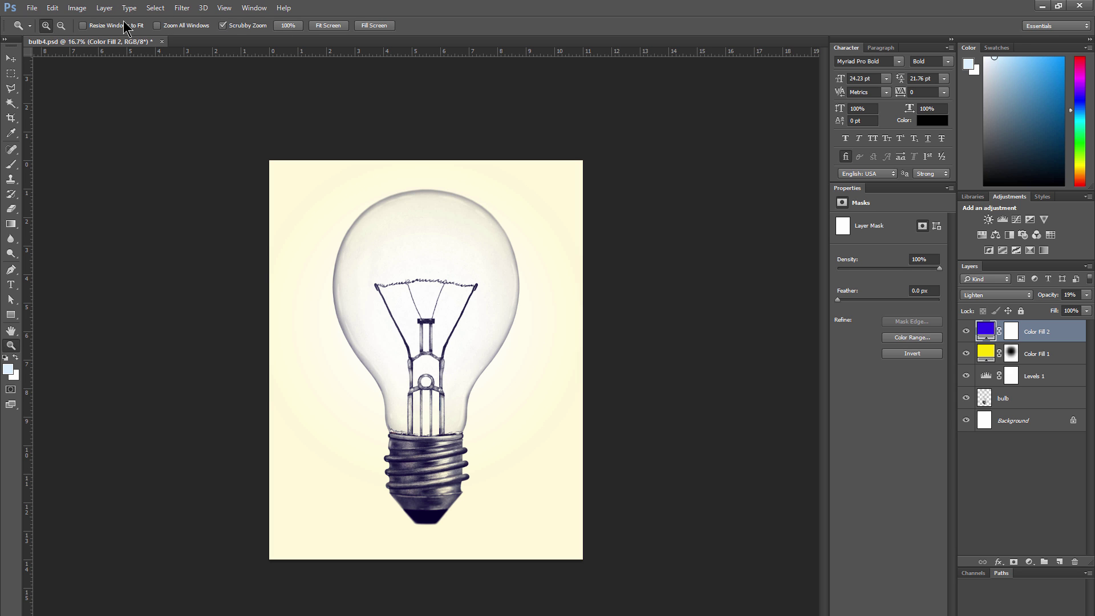
Save the document as bulb5 and flatten the image into a single layer
left_click(32, 8)
left_click(63, 169)
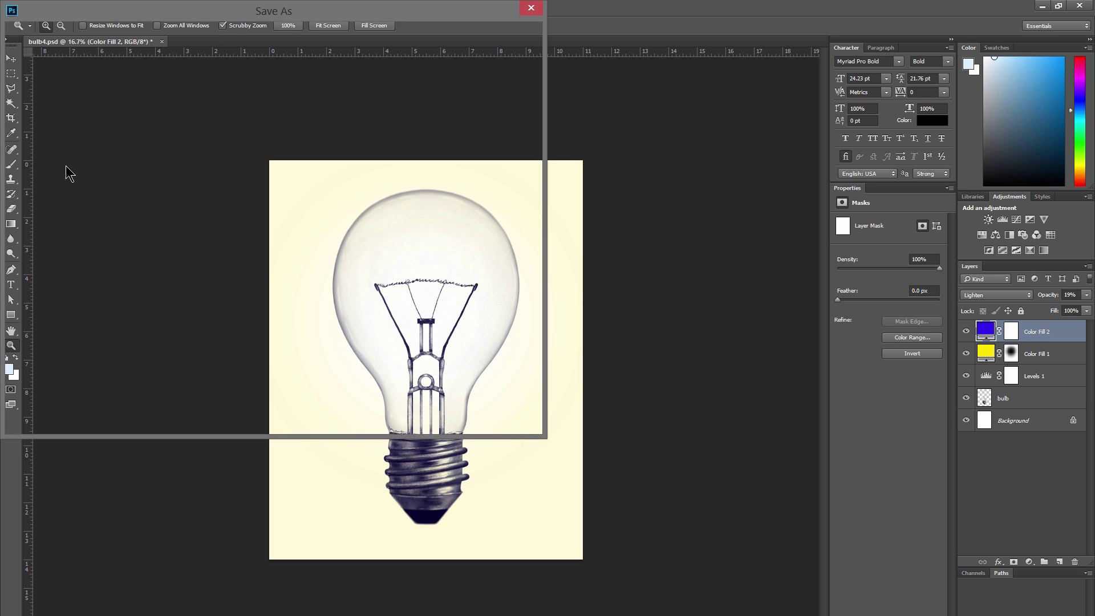
type("bulb5")
key("Return")
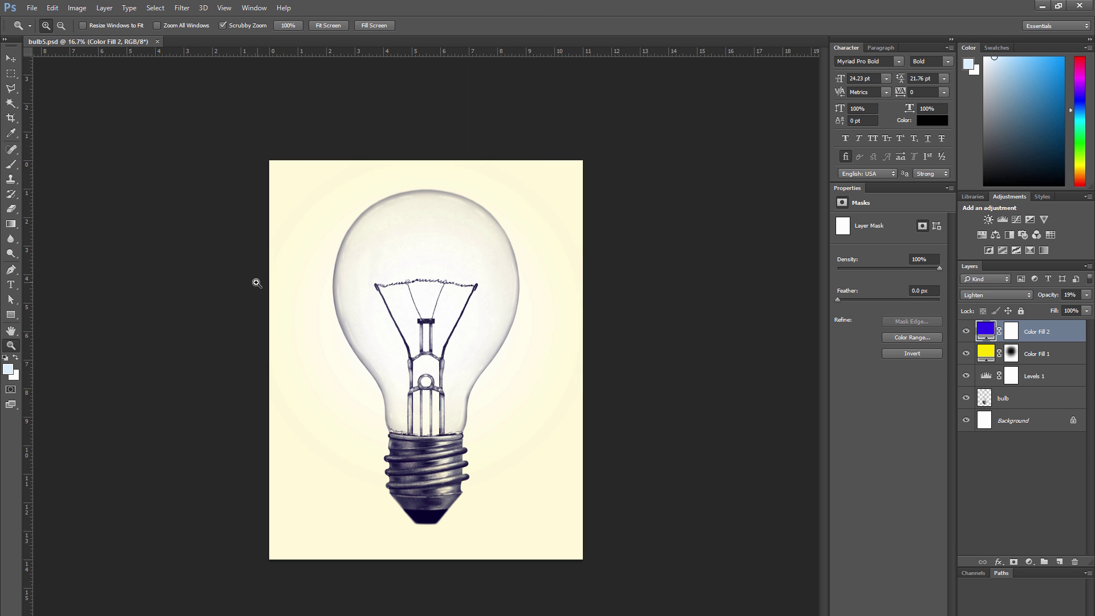
left_click(104, 8)
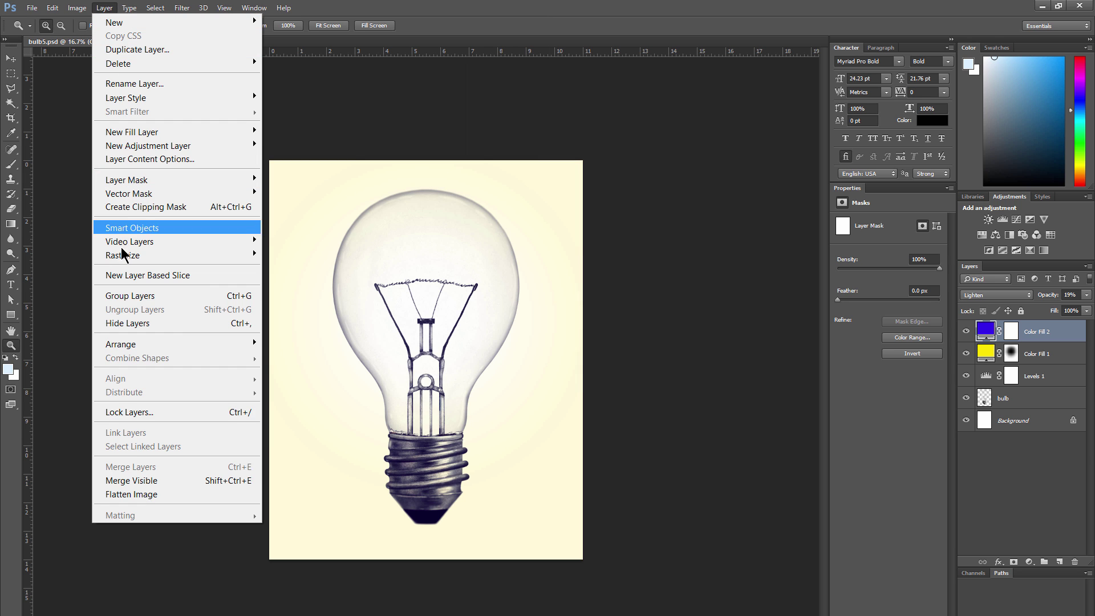
left_click(144, 494)
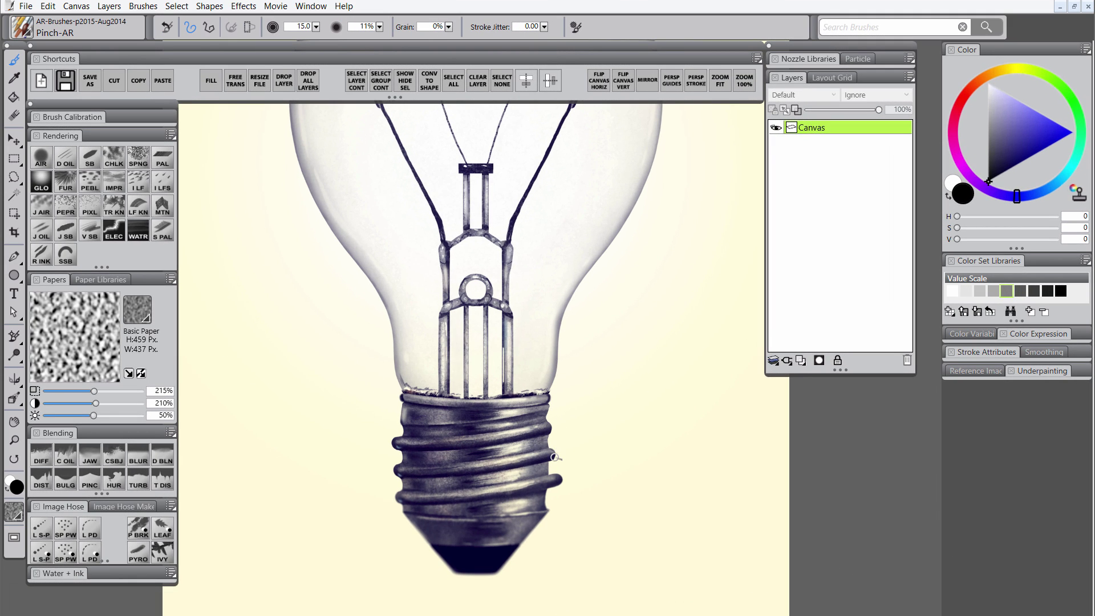
In Painter, even out the protruding screw threads on both sides of the bulb's base with enlarged Pinch-AR and Bulge brushes
key("]")
key("]")
key("]")
mouse_move(561, 477)
left_mouse_down()
mouse_move(552, 483)
mouse_move(545, 469)
left_mouse_up()
key("bracketleft")
key("bracketleft")
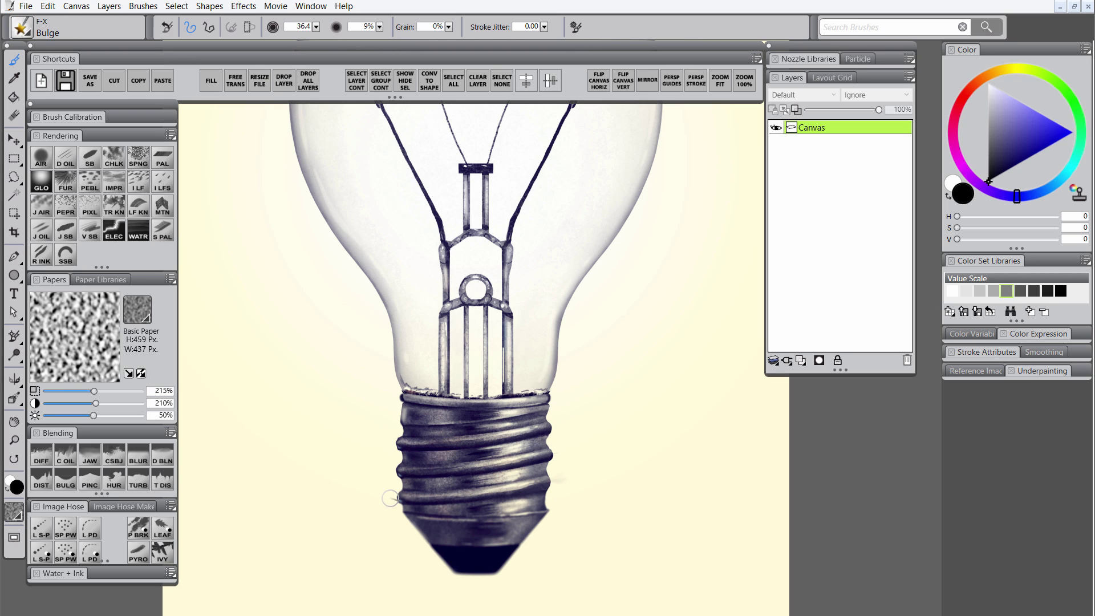
key("d")
left_click_drag(548, 483, 556, 480)
Soften the outer edges of the screw base and the adjoining glass with the Blur brush
left_click(138, 456)
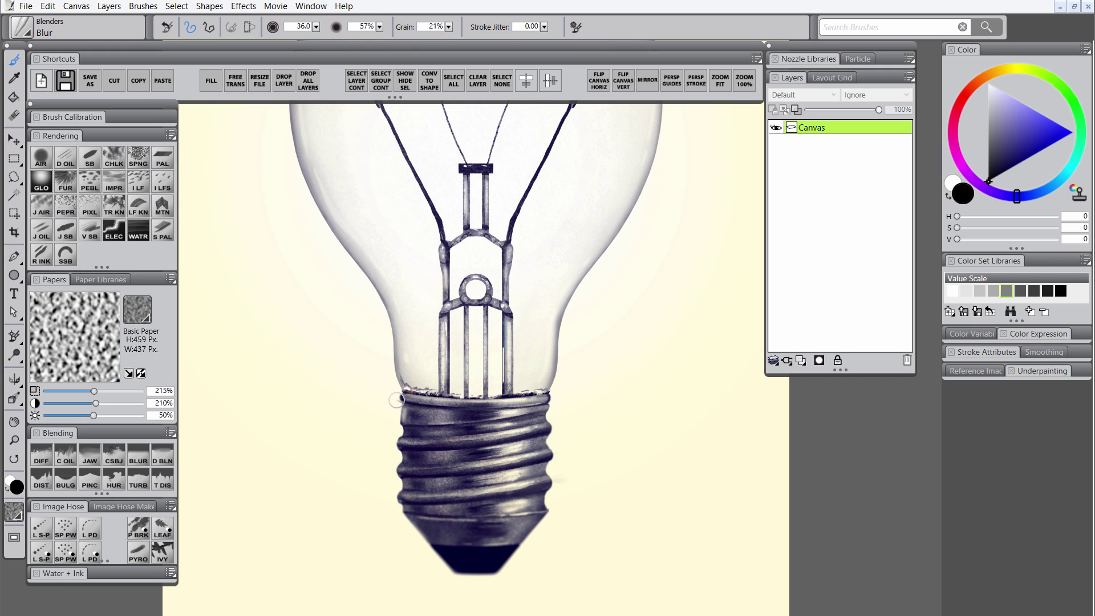
left_click_drag(562, 363, 506, 529)
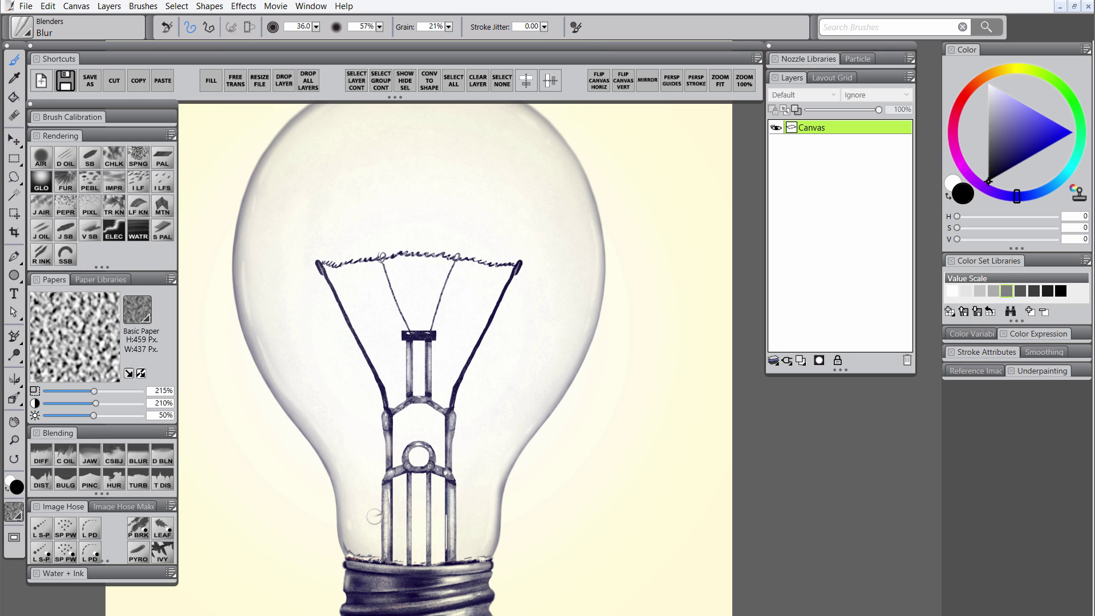
left_click_drag(456, 449, 506, 368)
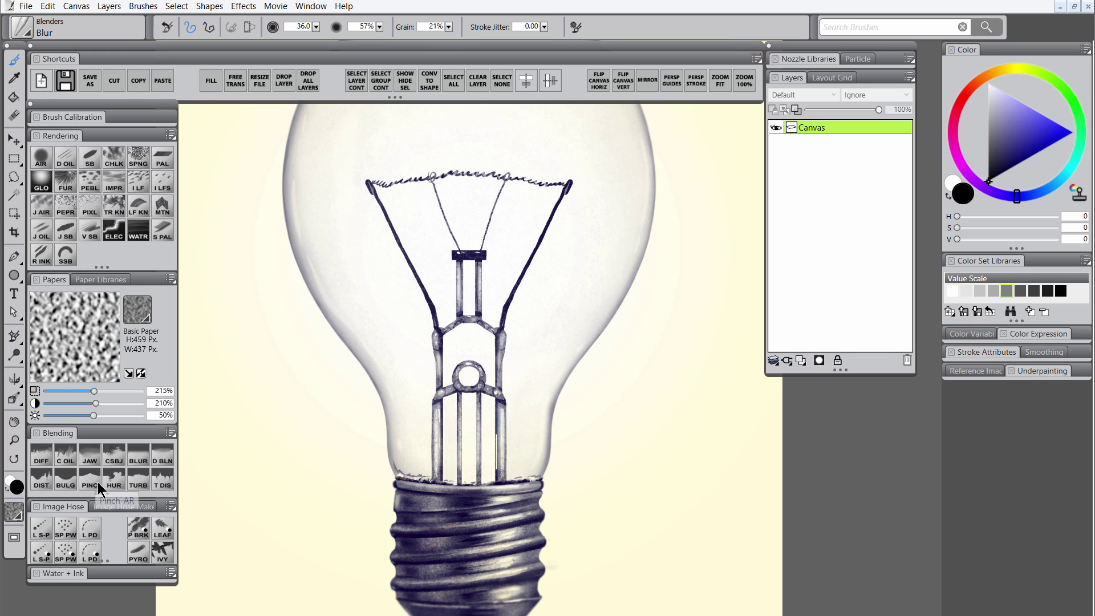
Round and extend both ends of the dark cap on top of the filament's centre support with the Distorto brush
left_click(66, 482)
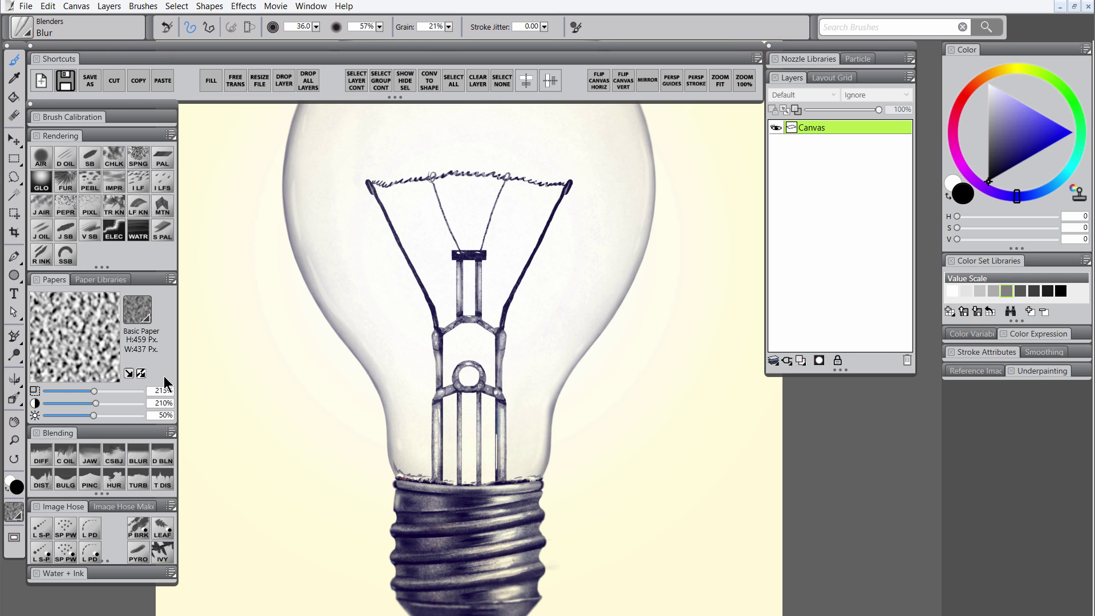
left_click(45, 480)
left_click_drag(456, 254, 488, 255)
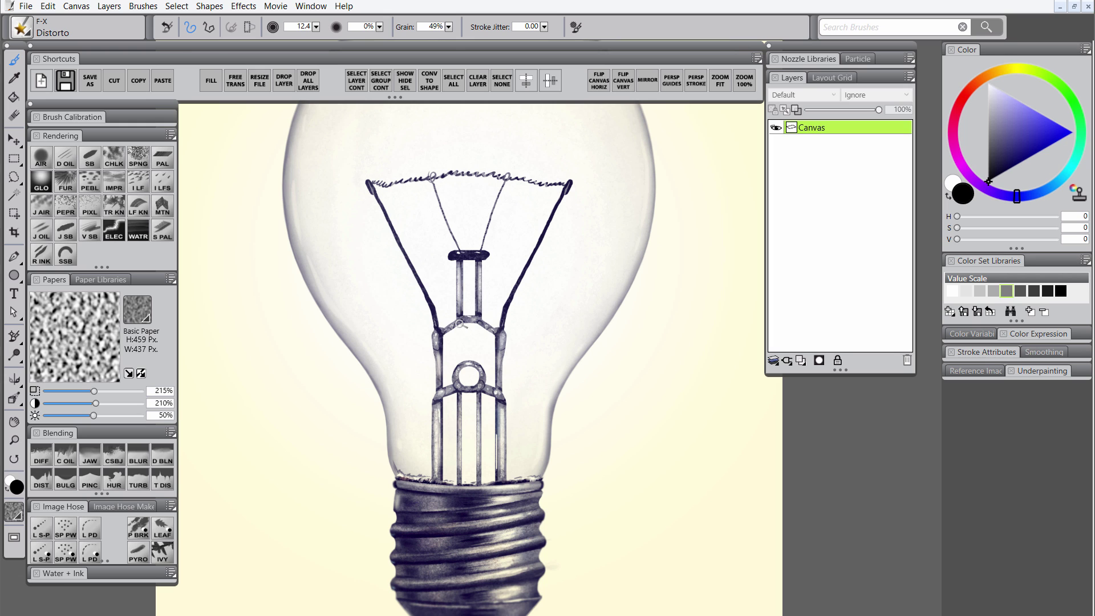
scroll(581, 494, "down", 3)
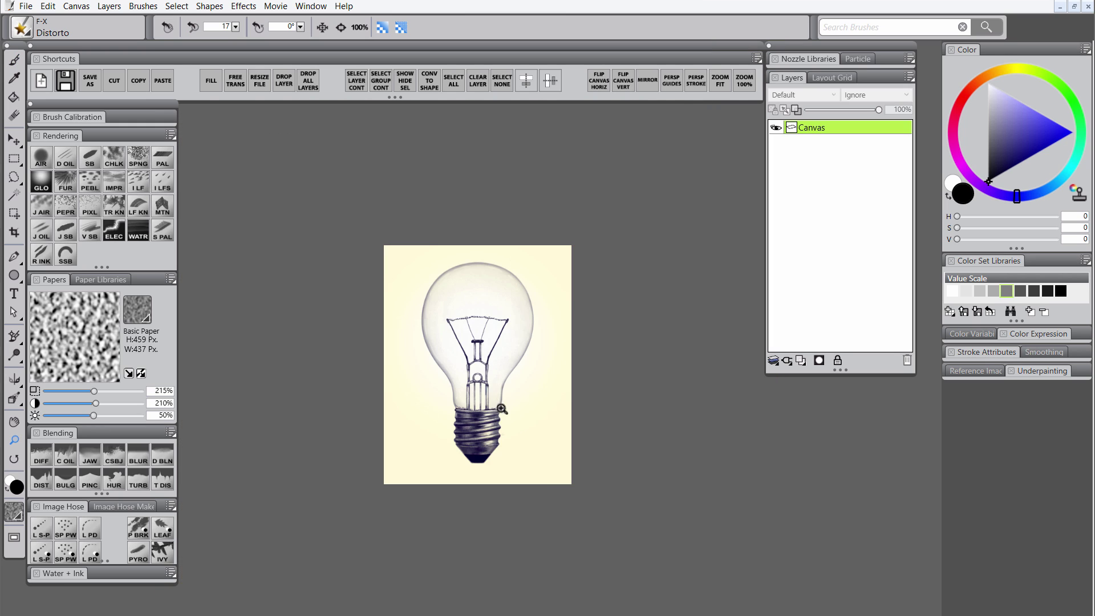
scroll(512, 447, "up", 2)
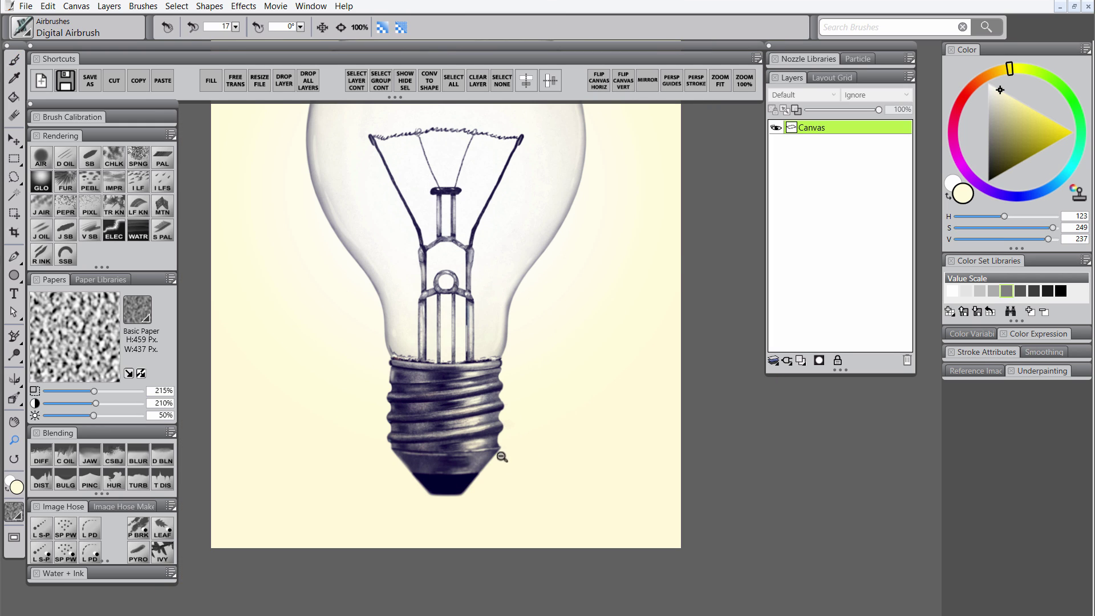
scroll(513, 456, "down", 3)
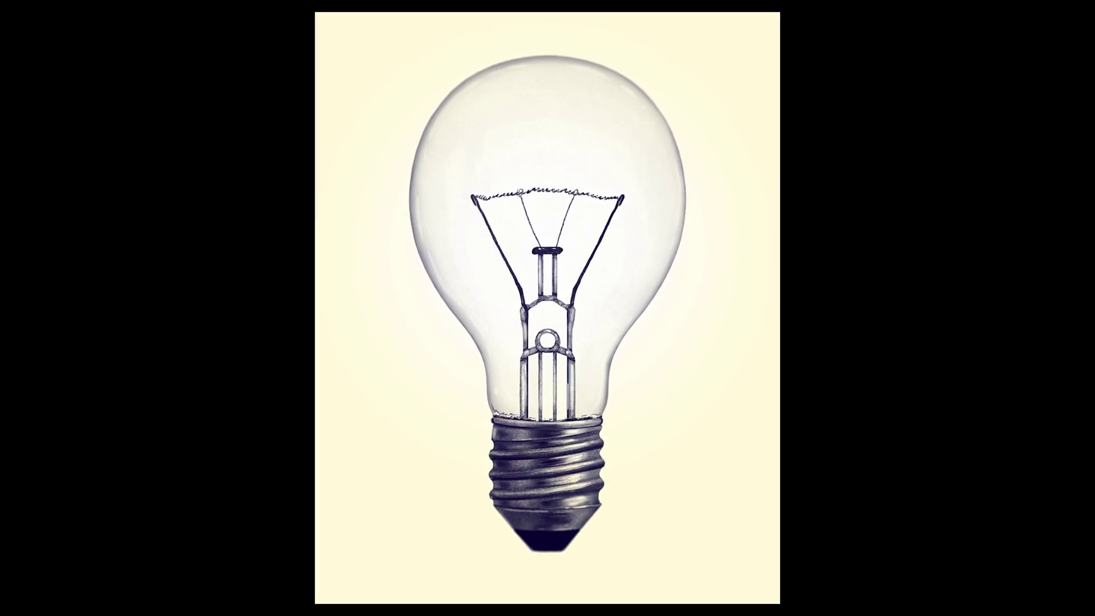